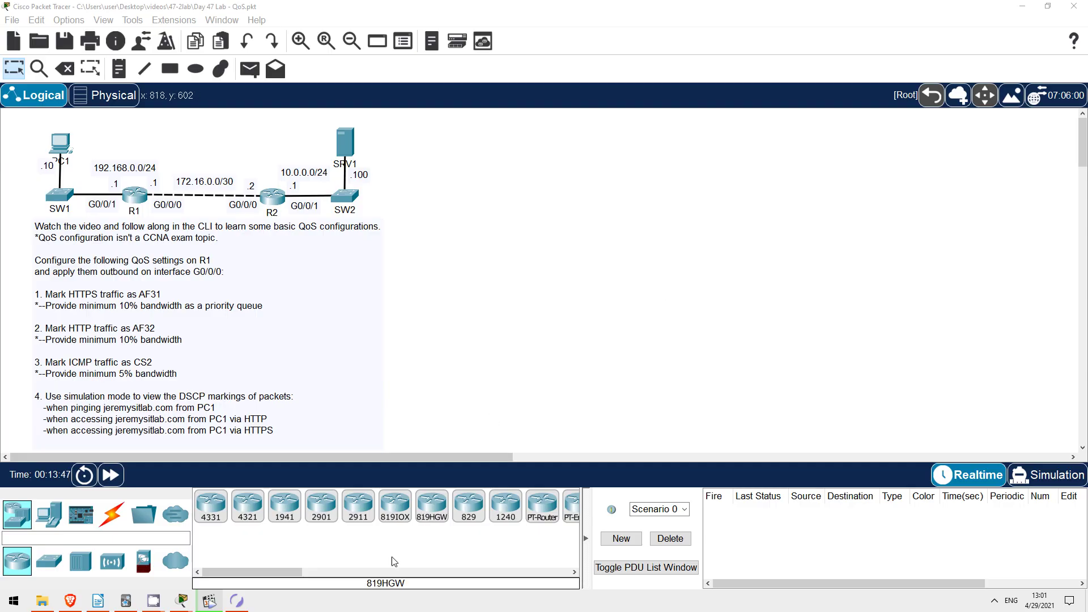
Step: Preview the EtherChannel, LLDP, VLANs and Trunking labs in Boson NetSim, then return to QoS
{"action": "left_click", "coordinate": [238, 602]}
{"action": "scroll", "coordinate": [121, 379], "scroll_direction": "up", "scroll_amount": 1}
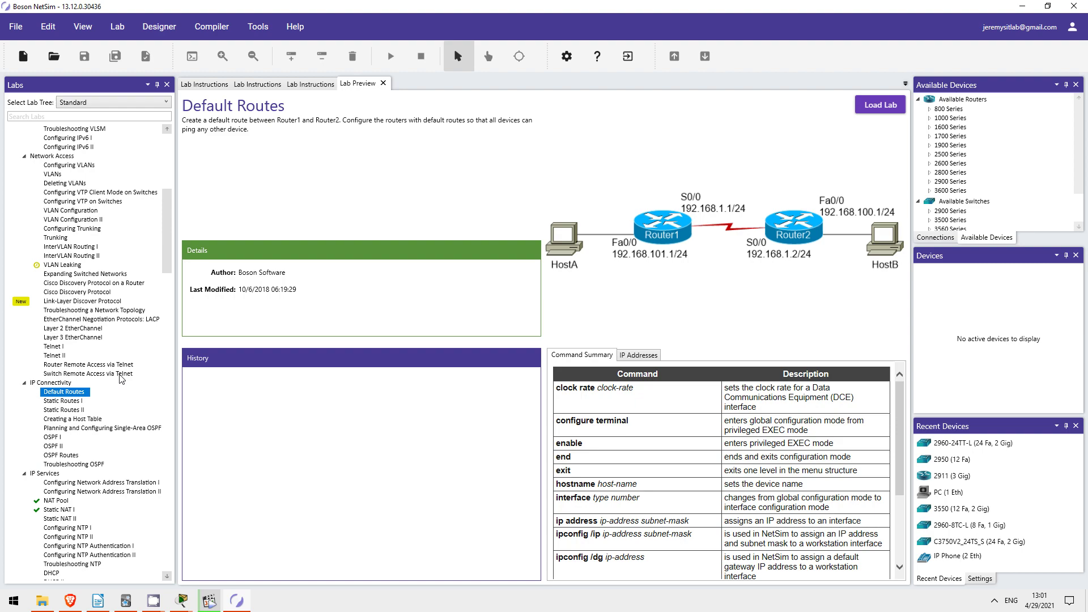
{"action": "left_click", "coordinate": [93, 339]}
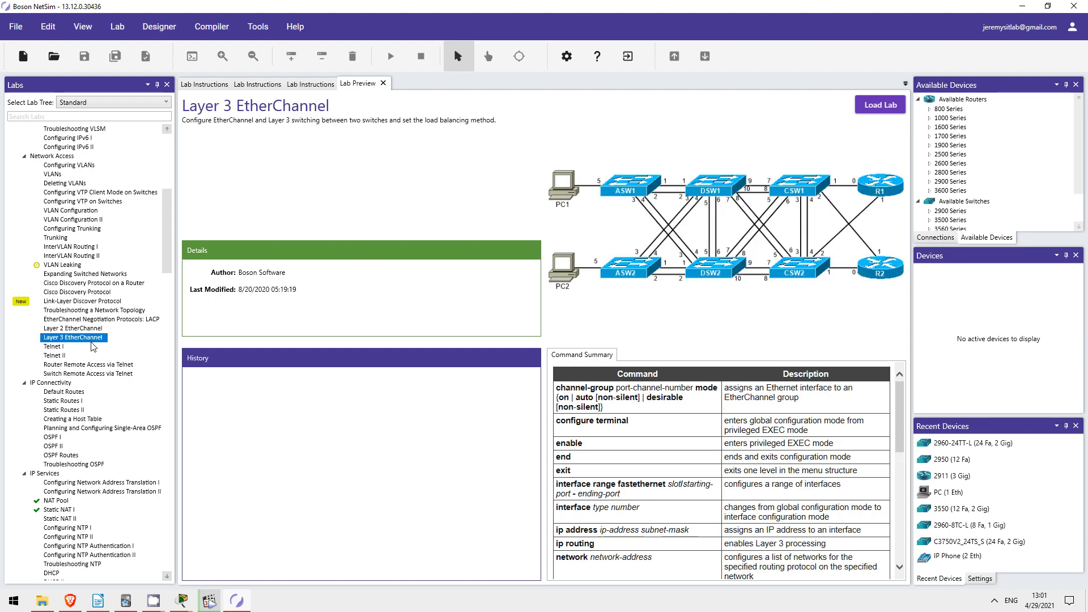
{"action": "scroll", "coordinate": [92, 346], "scroll_direction": "up", "scroll_amount": 1}
{"action": "scroll", "coordinate": [92, 345], "scroll_direction": "up", "scroll_amount": 1}
{"action": "left_click", "coordinate": [82, 356]}
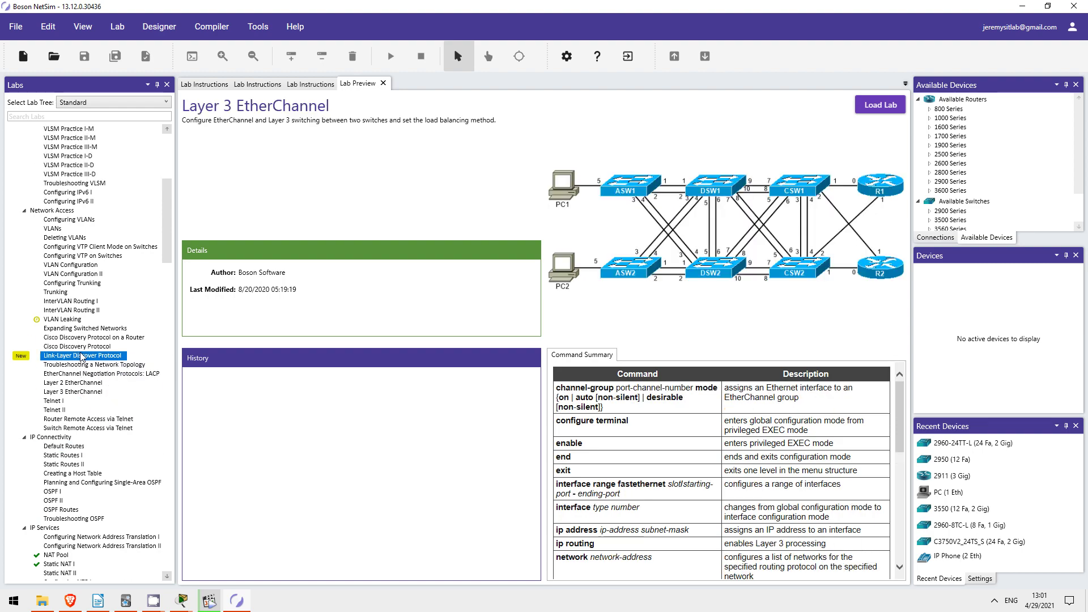
{"action": "scroll", "coordinate": [83, 316], "scroll_direction": "up", "scroll_amount": 2}
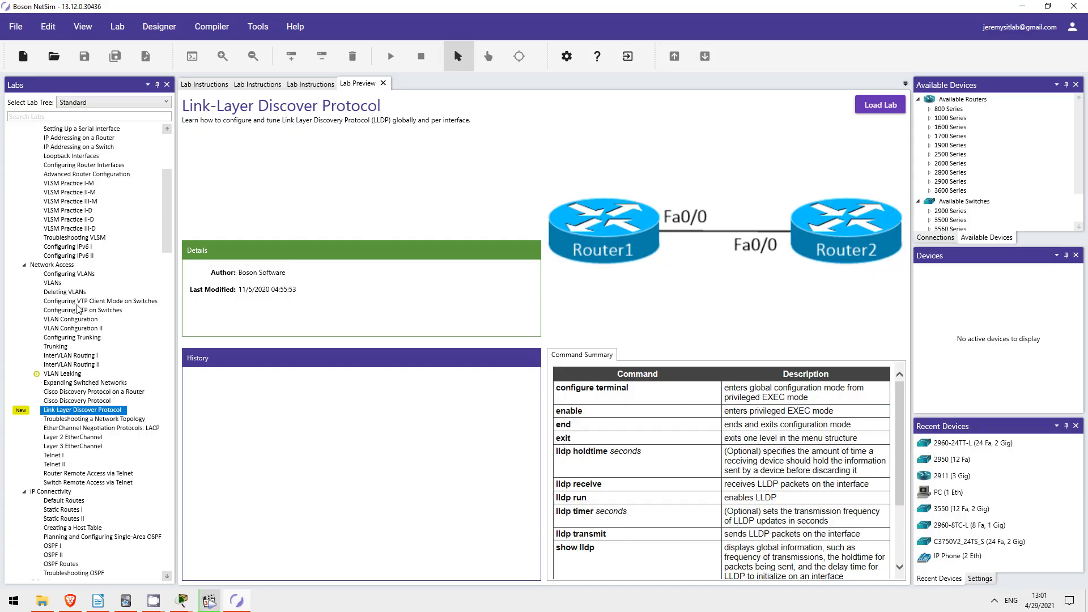
{"action": "left_click", "coordinate": [69, 275]}
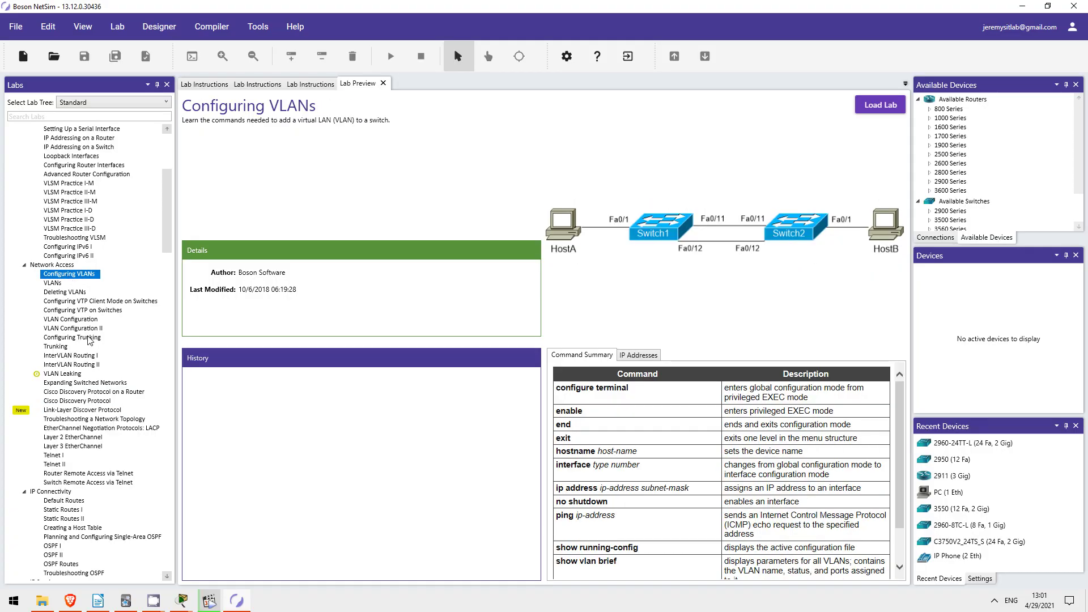
{"action": "left_click", "coordinate": [89, 339]}
{"action": "scroll", "coordinate": [88, 332], "scroll_direction": "up", "scroll_amount": 3}
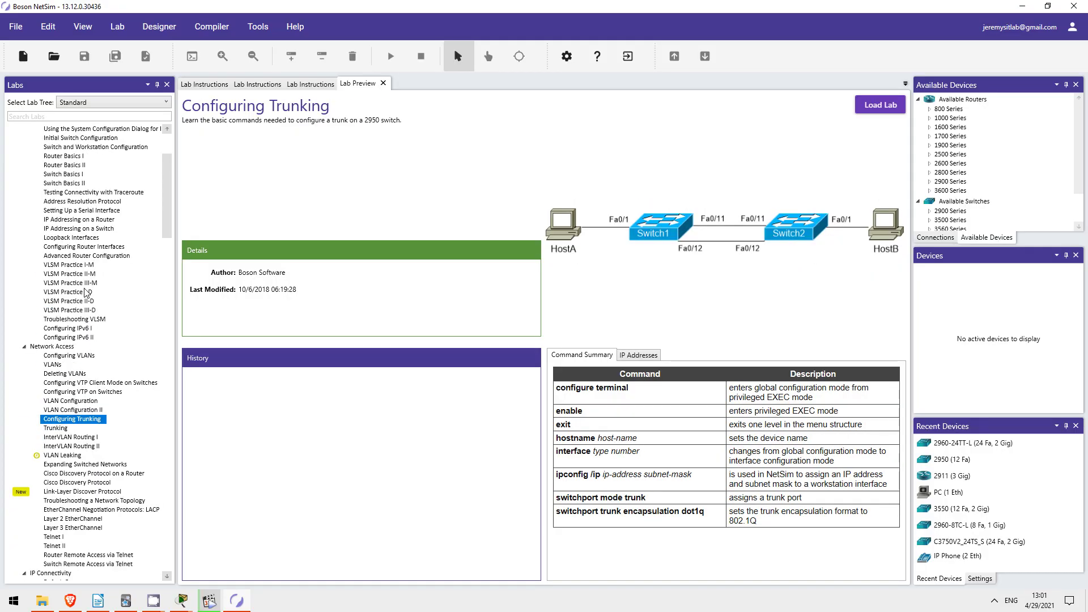
{"action": "mouse_move", "coordinate": [180, 601]}
{"action": "left_click", "coordinate": [98, 549]}
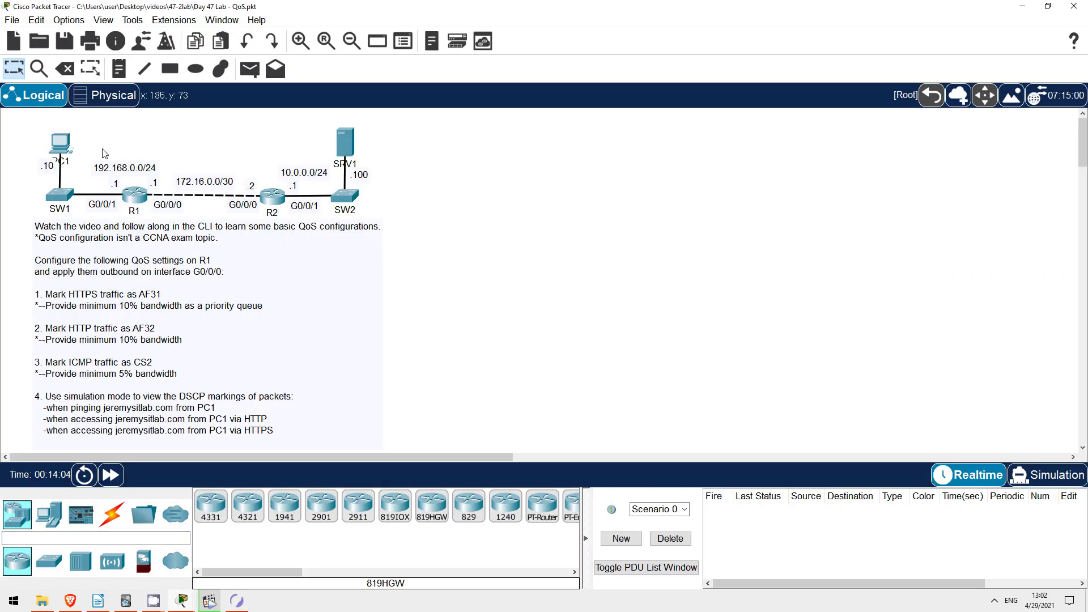
Step: Box-select R1, PC1's LAN segment, R2 with SW2 and SRV1, and the instructions note
{"action": "left_click_drag", "start_coordinate": [95, 148], "coordinate": [165, 219]}
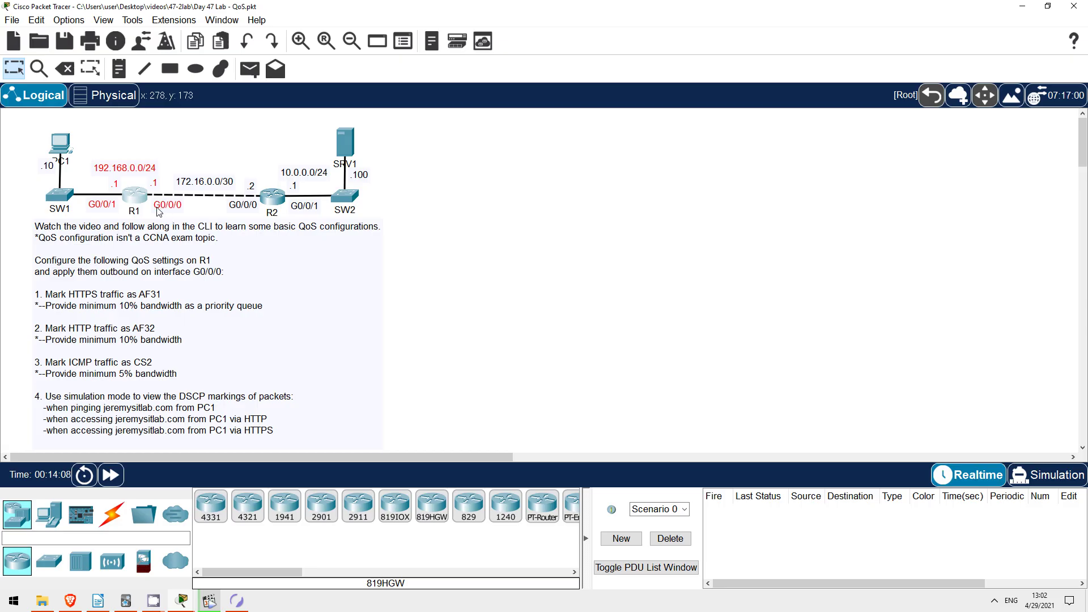
{"action": "left_click", "coordinate": [25, 129]}
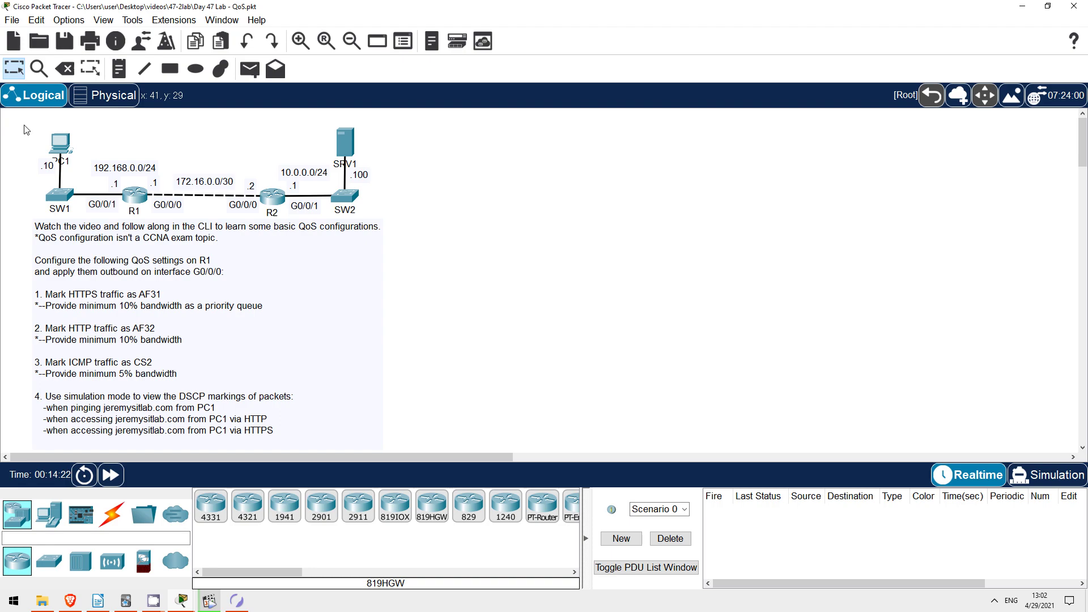
{"action": "left_click_drag", "start_coordinate": [24, 130], "coordinate": [157, 225]}
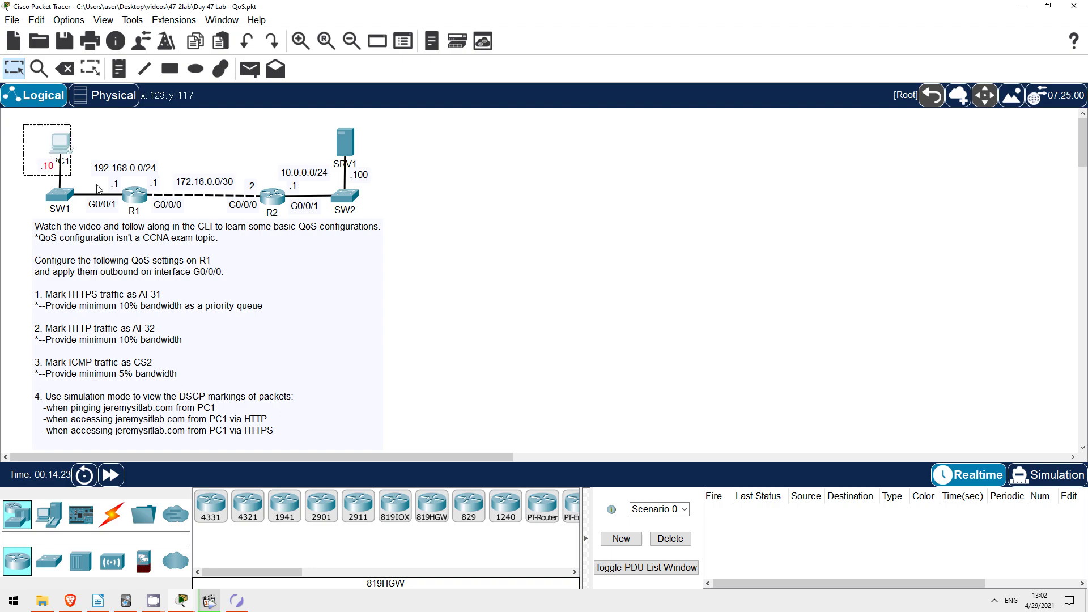
{"action": "left_click", "coordinate": [264, 145]}
{"action": "left_click_drag", "start_coordinate": [400, 121], "coordinate": [262, 219]}
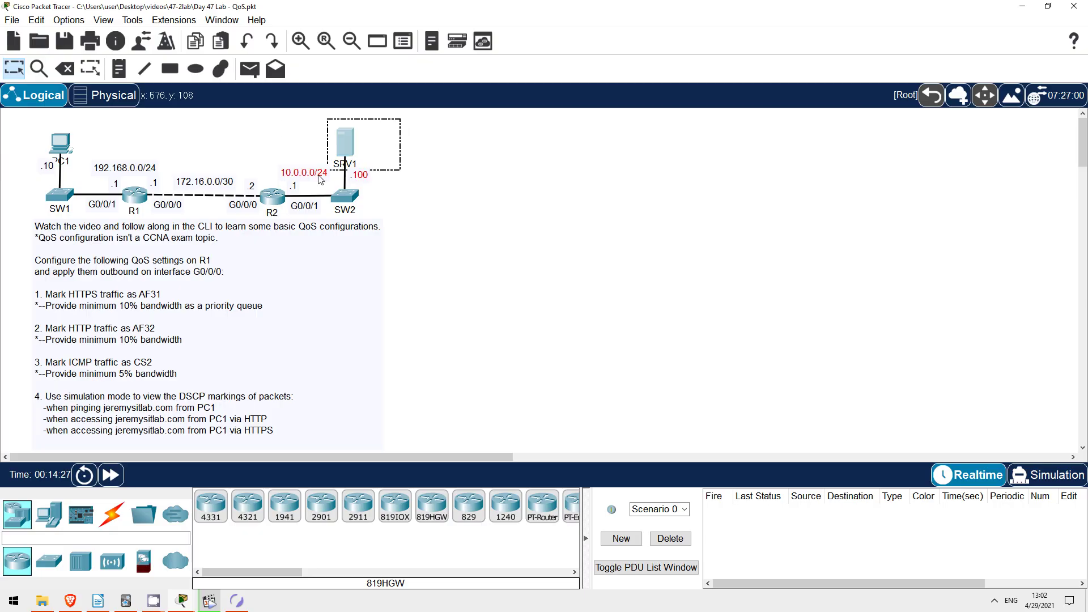
{"action": "left_click", "coordinate": [180, 137]}
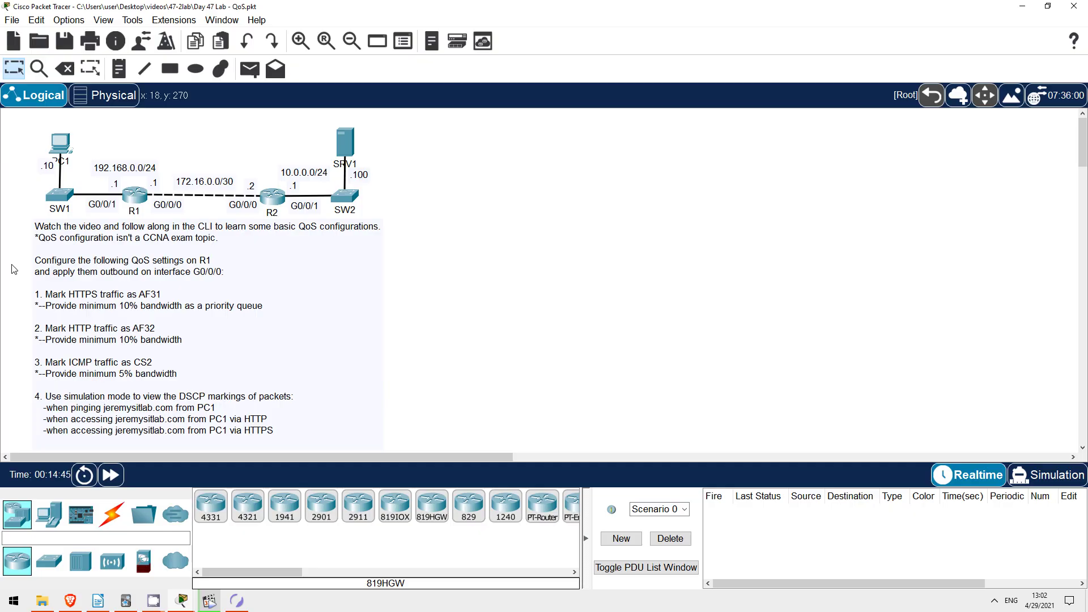
{"action": "left_click_drag", "start_coordinate": [16, 283], "coordinate": [30, 308]}
{"action": "left_click_drag", "start_coordinate": [21, 355], "coordinate": [32, 379]}
{"action": "mouse_move", "coordinate": [20, 284]}
{"action": "left_mouse_down"}
{"action": "mouse_move", "coordinate": [19, 387]}
{"action": "mouse_move", "coordinate": [18, 220]}
{"action": "left_mouse_up"}
Step: Review R1 and R2 again by box-selecting each with its interface labels
{"action": "left_click_drag", "start_coordinate": [104, 151], "coordinate": [164, 226]}
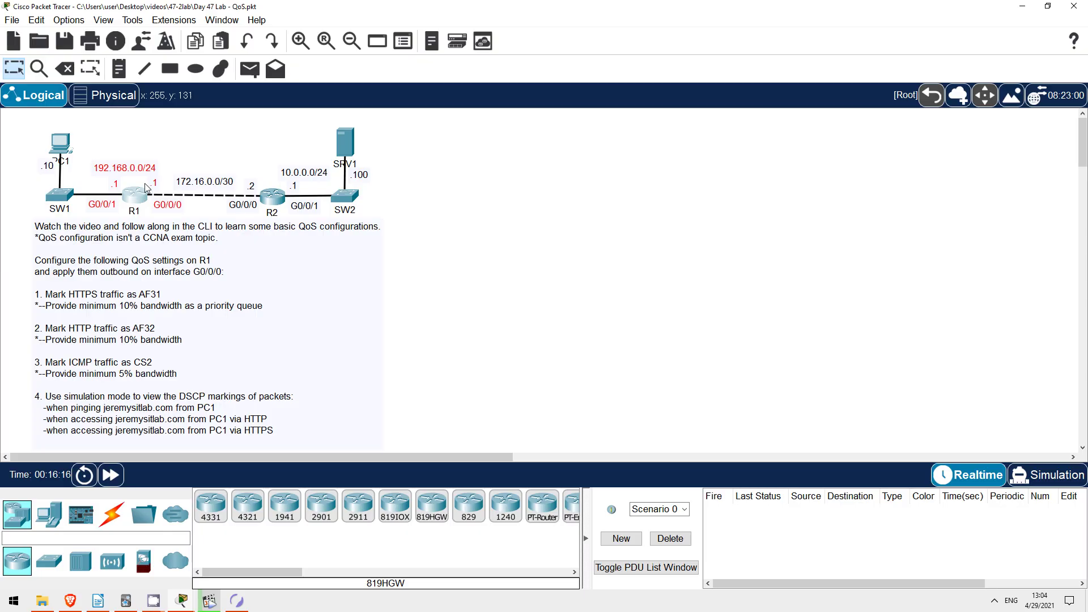
{"action": "left_click", "coordinate": [252, 169]}
{"action": "left_click_drag", "start_coordinate": [241, 161], "coordinate": [291, 214]}
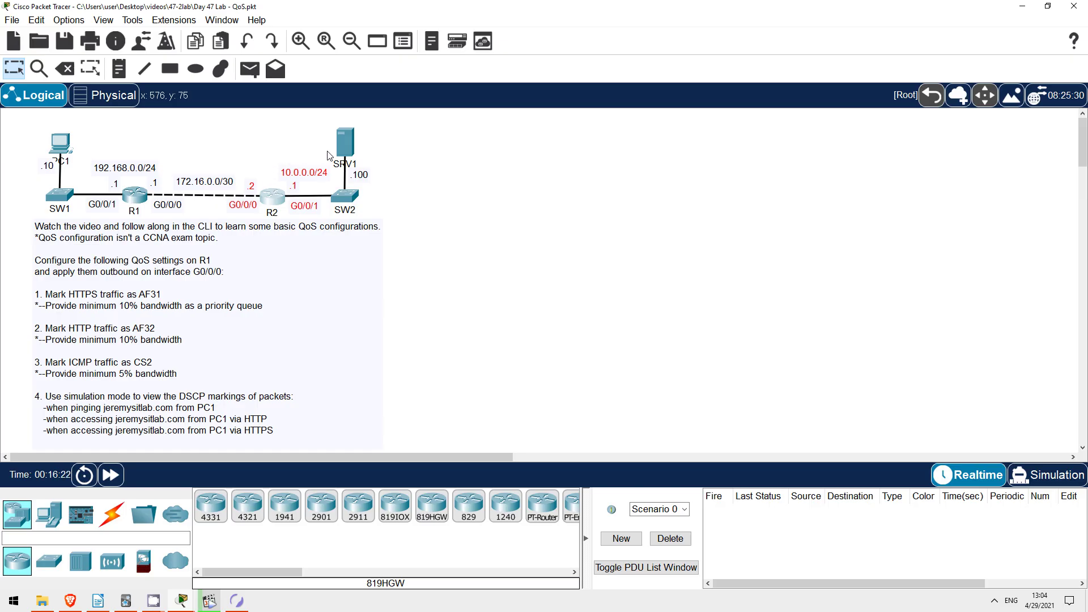
{"action": "left_click", "coordinate": [241, 161]}
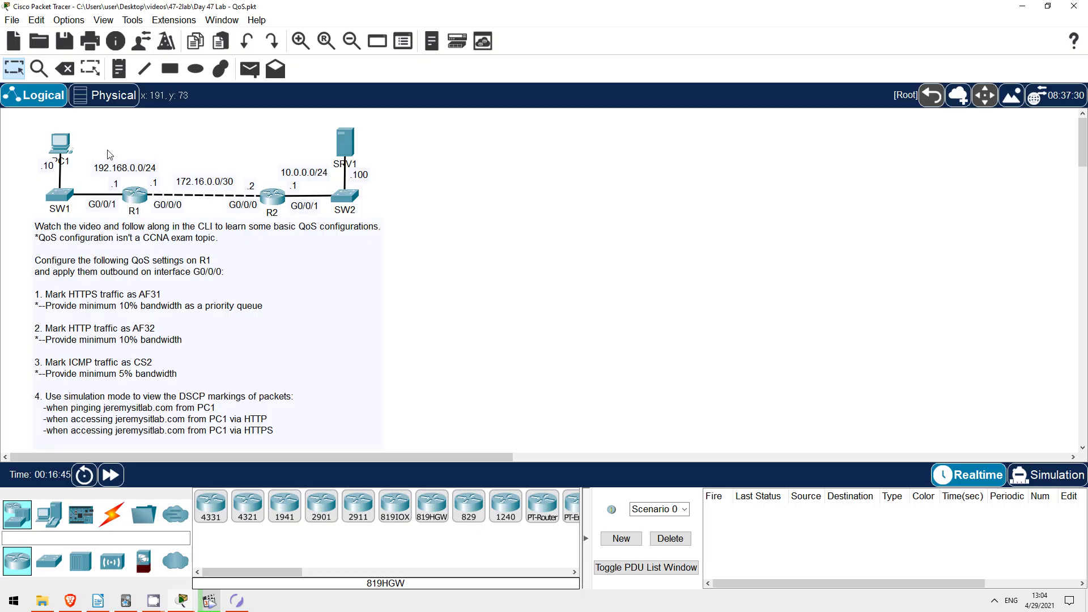
{"action": "left_click_drag", "start_coordinate": [102, 147], "coordinate": [166, 219]}
{"action": "left_click", "coordinate": [89, 137]}
Step: Ping jeremysitlab.com from PC1 and check SRV1's address on the topology
{"action": "left_click", "coordinate": [62, 144]}
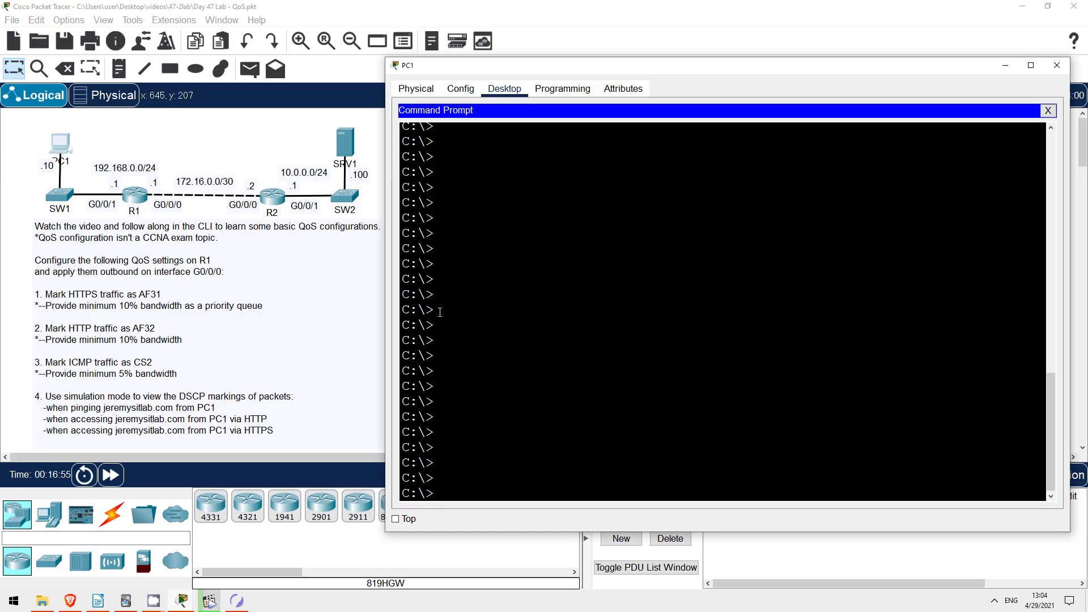
{"action": "type", "text": "p"}
{"action": "type", "text": "ing jeremysitl"}
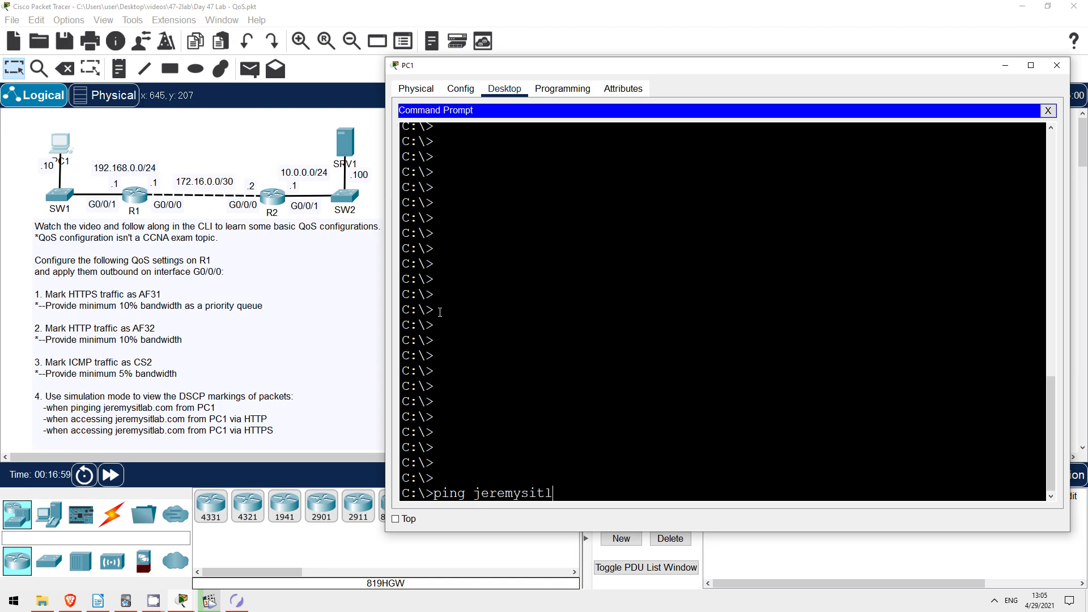
{"action": "type", "text": "ab.com"}
{"action": "key", "text": "Return"}
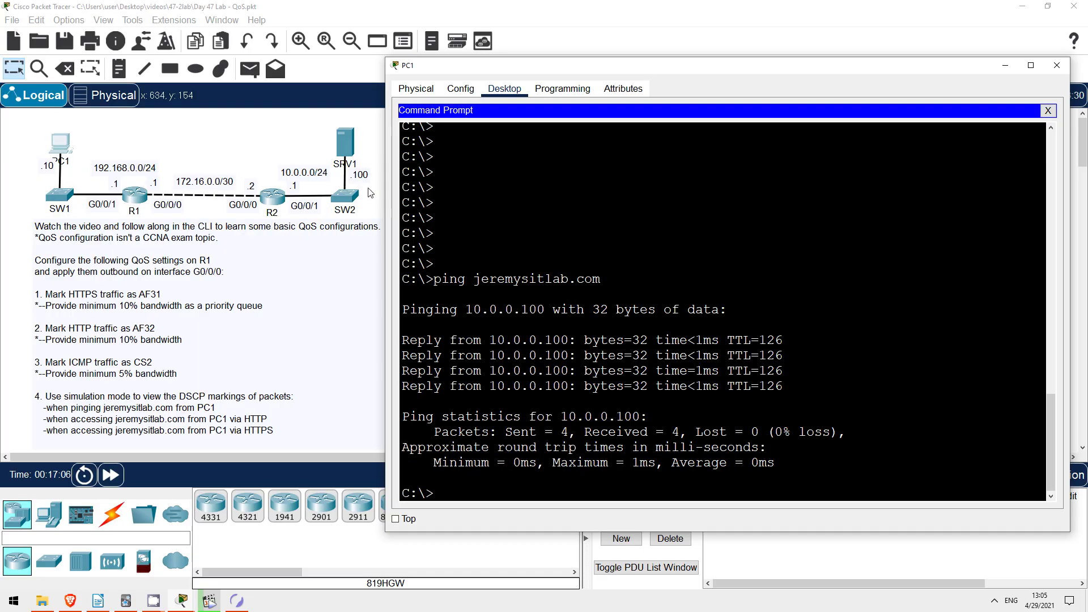
{"action": "left_click", "coordinate": [311, 130]}
{"action": "left_click_drag", "start_coordinate": [311, 129], "coordinate": [375, 181]}
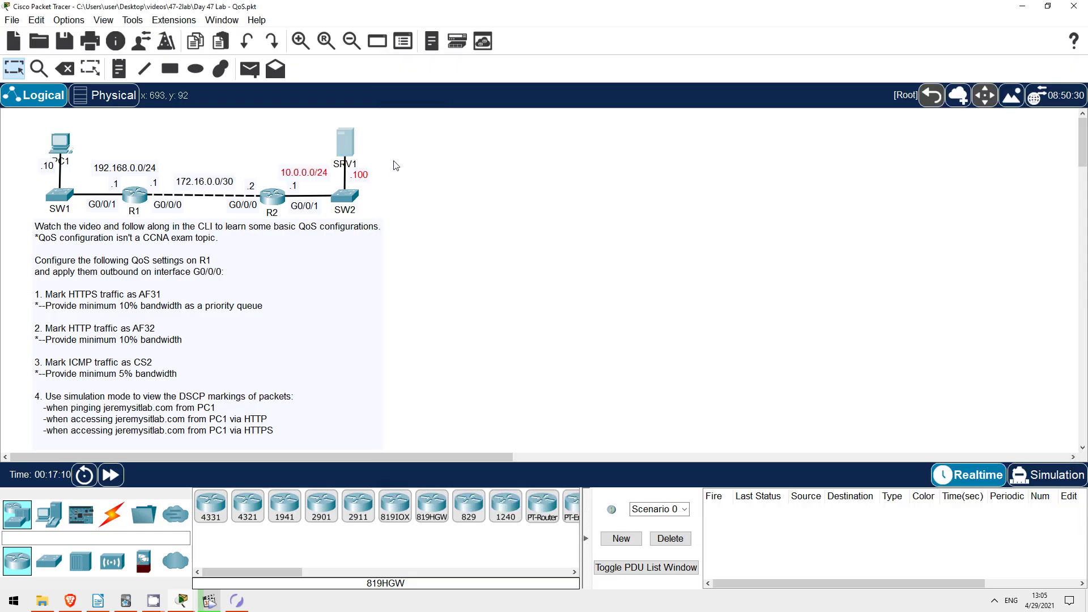
{"action": "left_click", "coordinate": [394, 165]}
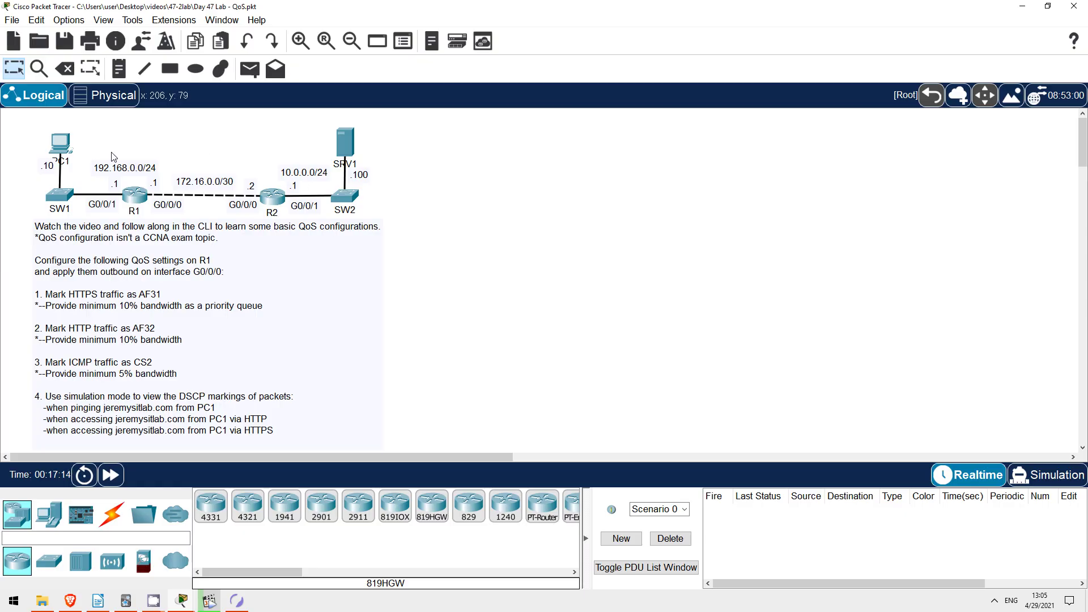
Step: Back in PC1's prompt, highlight the resolved address 10.0.0.100 and the four replies
{"action": "left_click", "coordinate": [63, 144]}
{"action": "left_click_drag", "start_coordinate": [466, 310], "coordinate": [540, 319]}
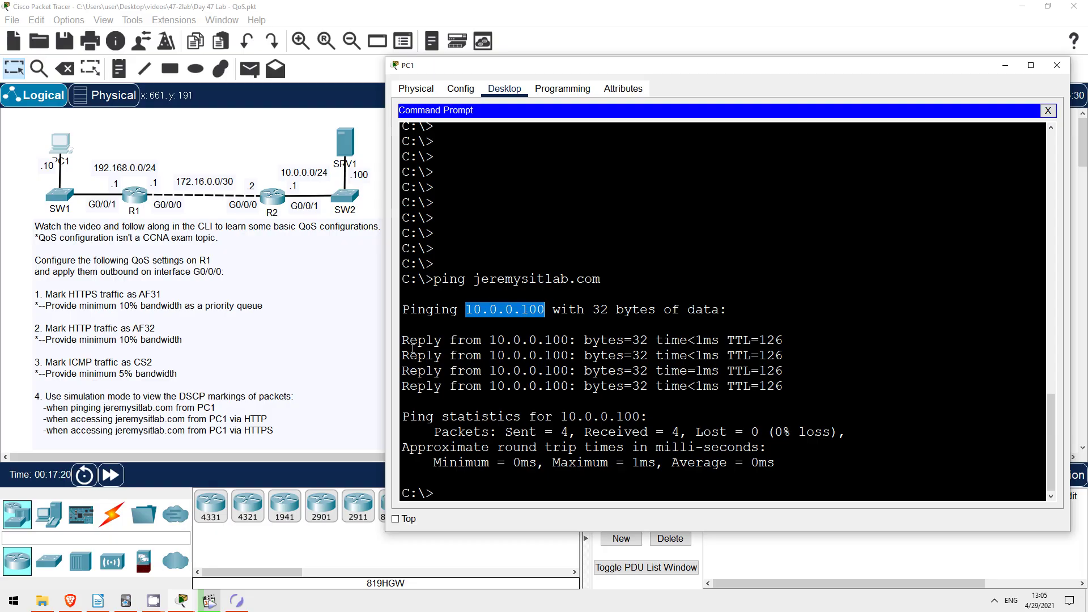
{"action": "left_click_drag", "start_coordinate": [404, 340], "coordinate": [784, 397]}
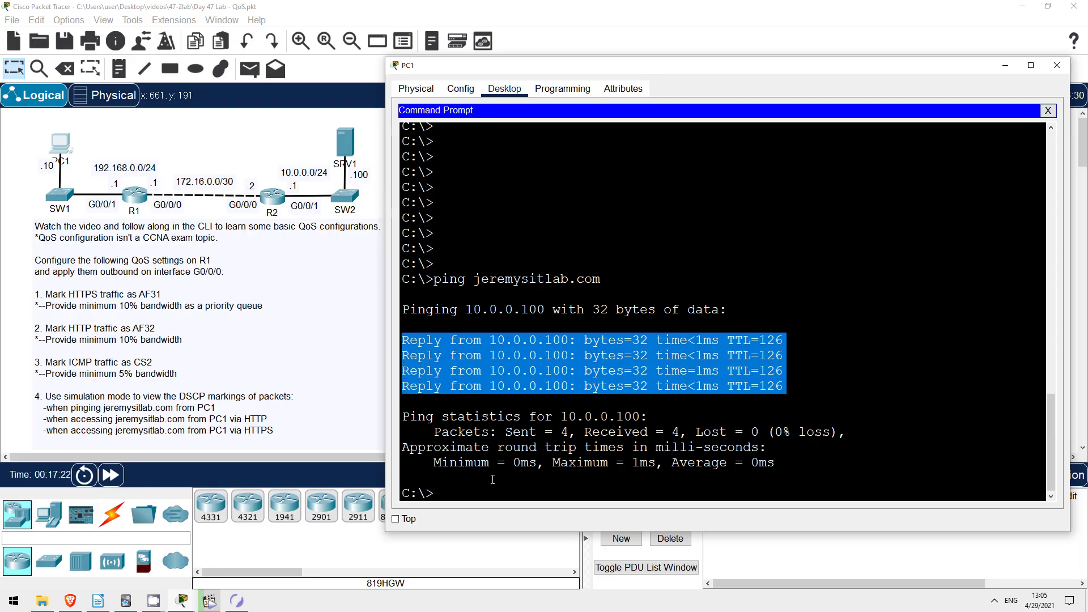
Step: Switch to simulation mode and rerun the ping to jeremysitlab.com from PC1
{"action": "left_click", "coordinate": [477, 497]}
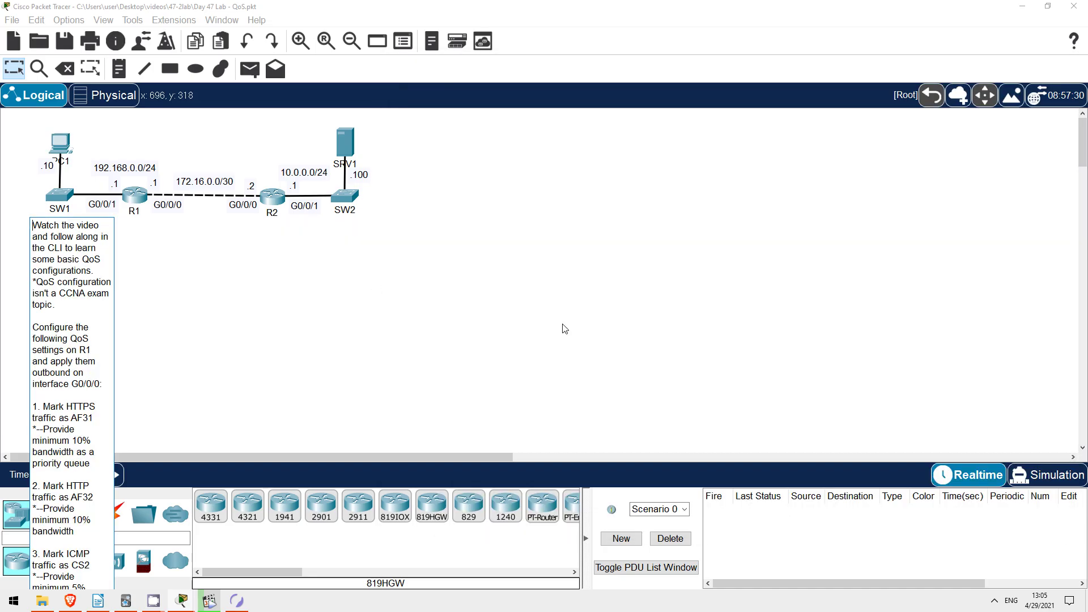
{"action": "left_click", "coordinate": [70, 155]}
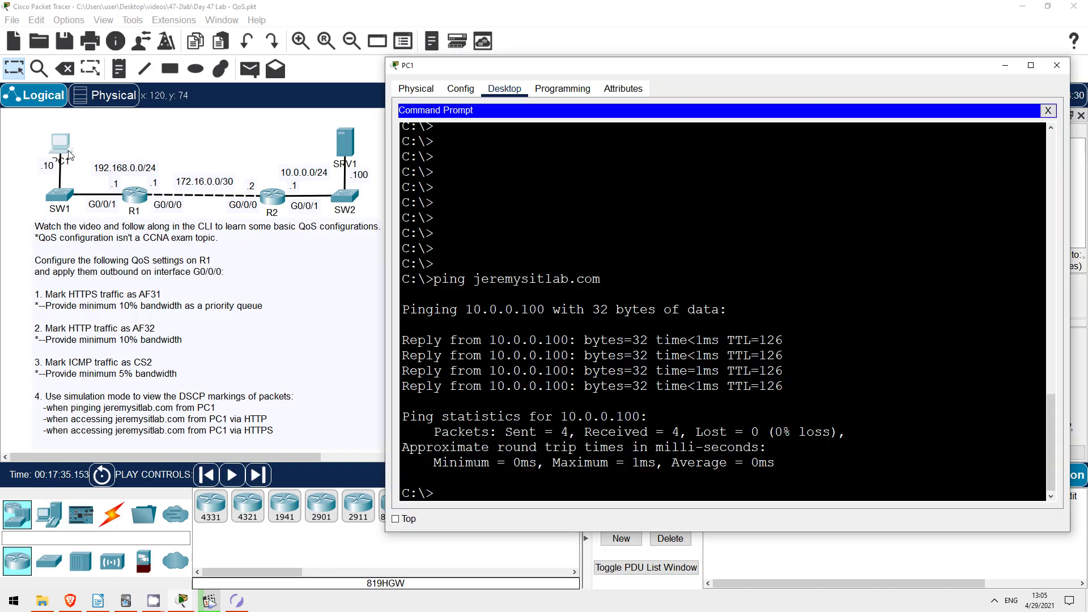
{"action": "key", "text": "Up"}
{"action": "key", "text": "Return"}
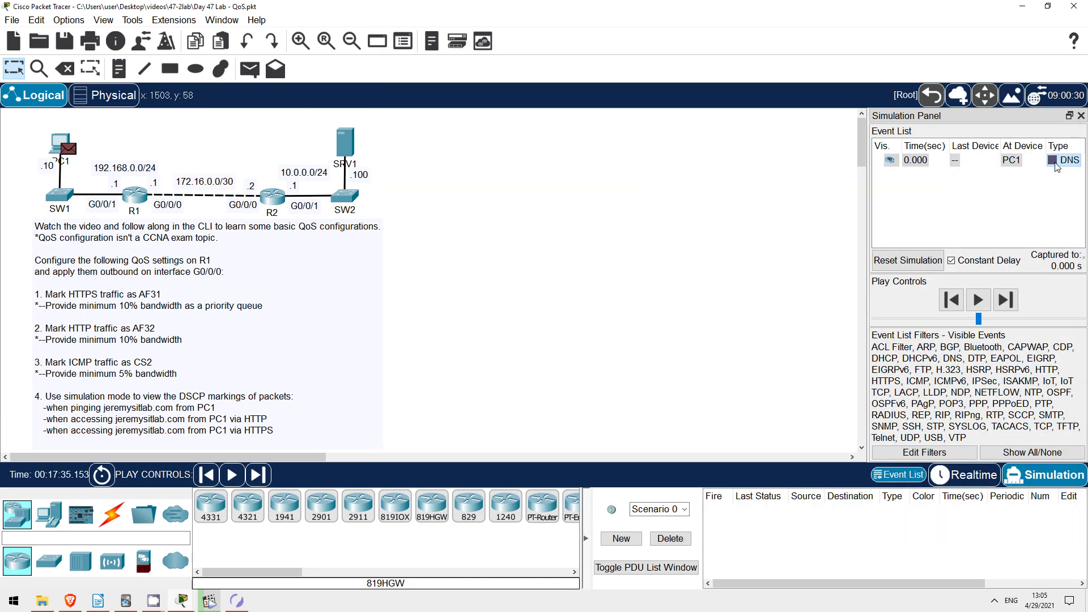
Step: Step through the DNS exchange between PC1 and SRV1 until the first ping packet reaches R1
{"action": "left_click", "coordinate": [1012, 299]}
{"action": "left_click", "coordinate": [1011, 301]}
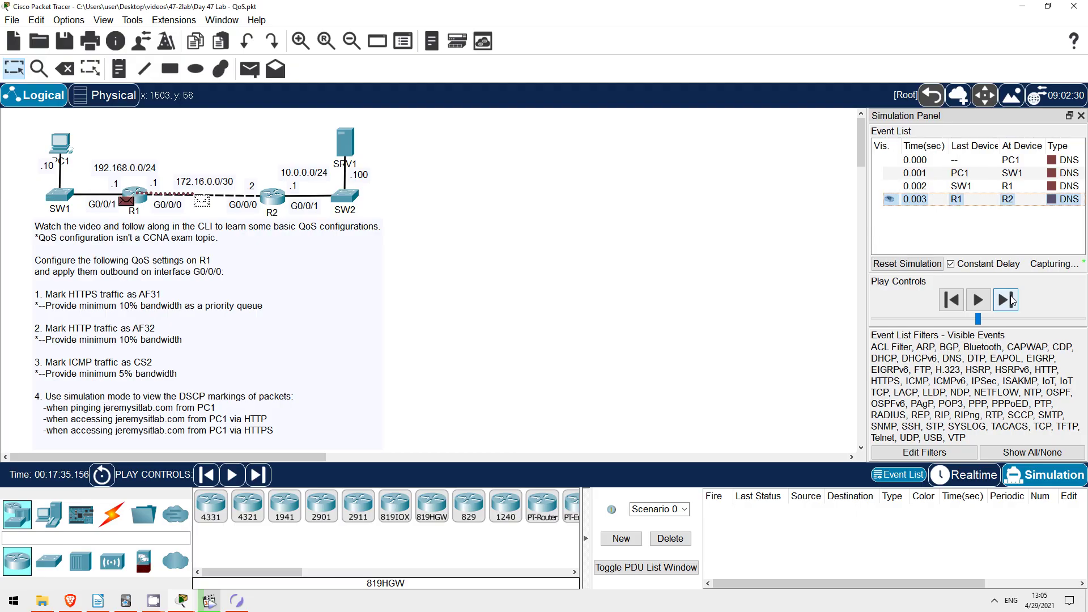
{"action": "left_click", "coordinate": [1011, 301]}
{"action": "left_click", "coordinate": [1011, 299]}
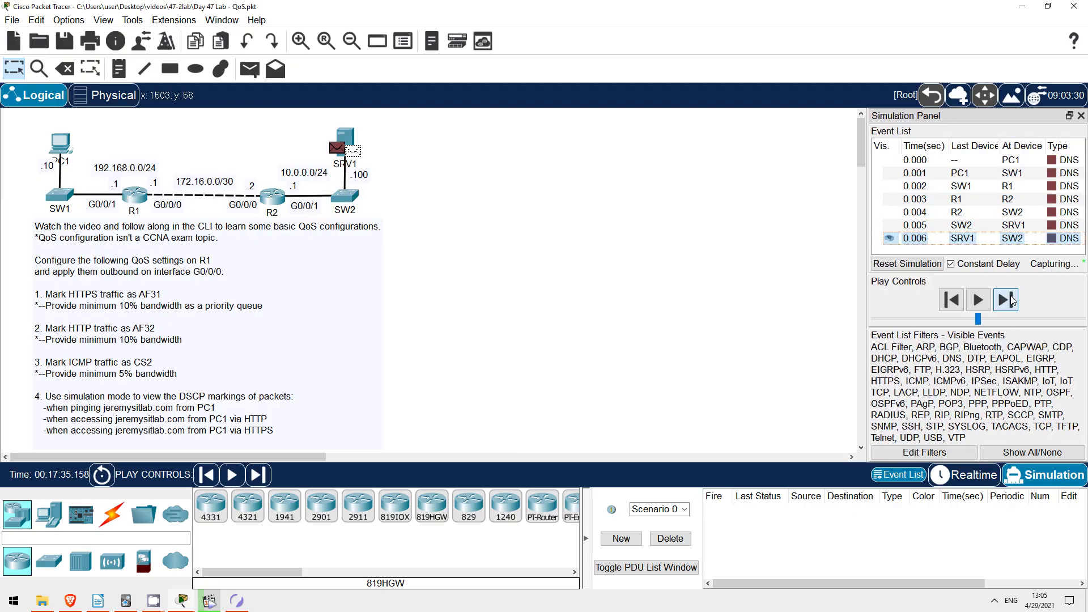
{"action": "left_click", "coordinate": [1010, 301]}
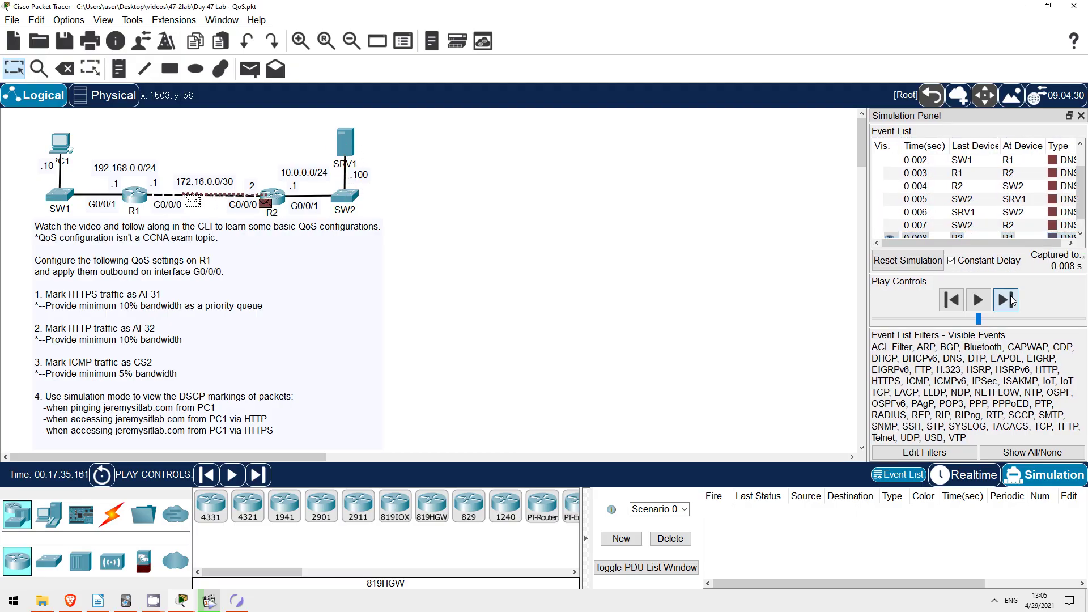
{"action": "left_click", "coordinate": [1011, 300]}
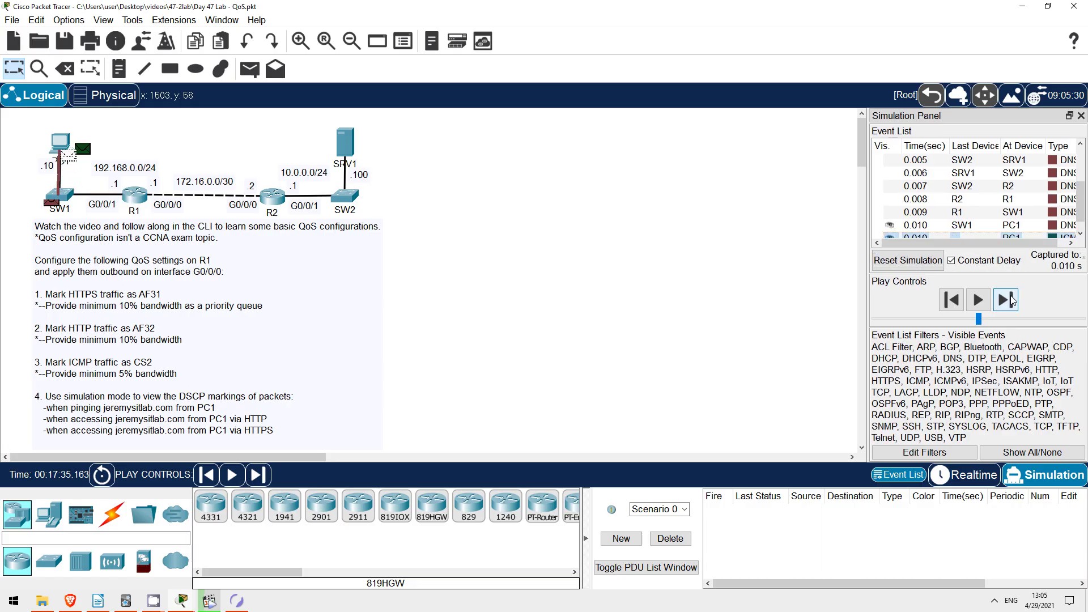
{"action": "left_click", "coordinate": [1012, 300]}
{"action": "left_click", "coordinate": [1012, 301]}
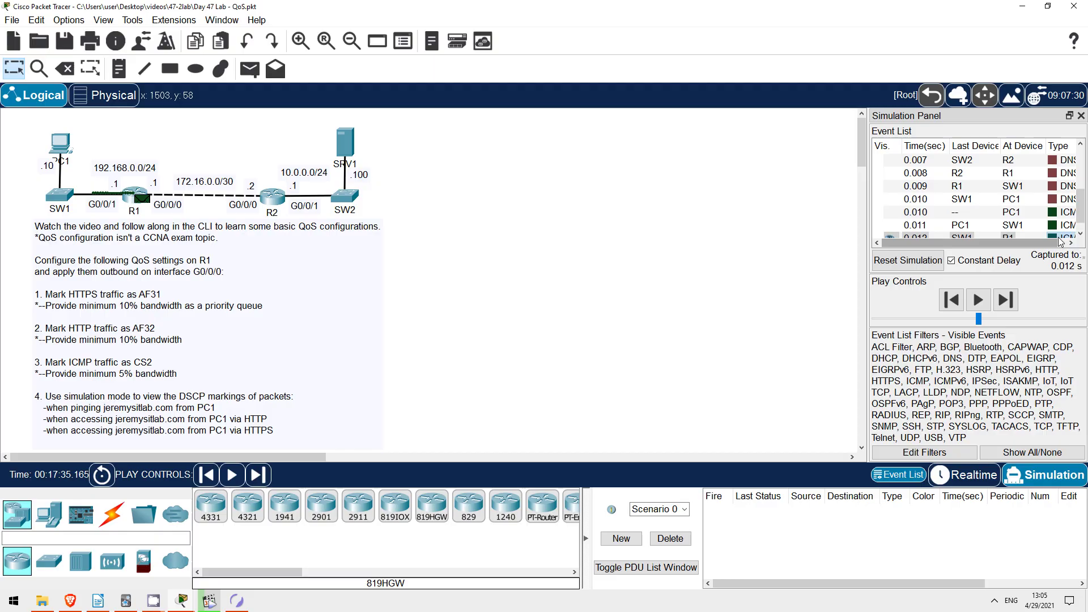
Step: Check the ping packet's outbound details at R1, confirm DSCP 0x00, then close the window
{"action": "left_click", "coordinate": [1060, 238]}
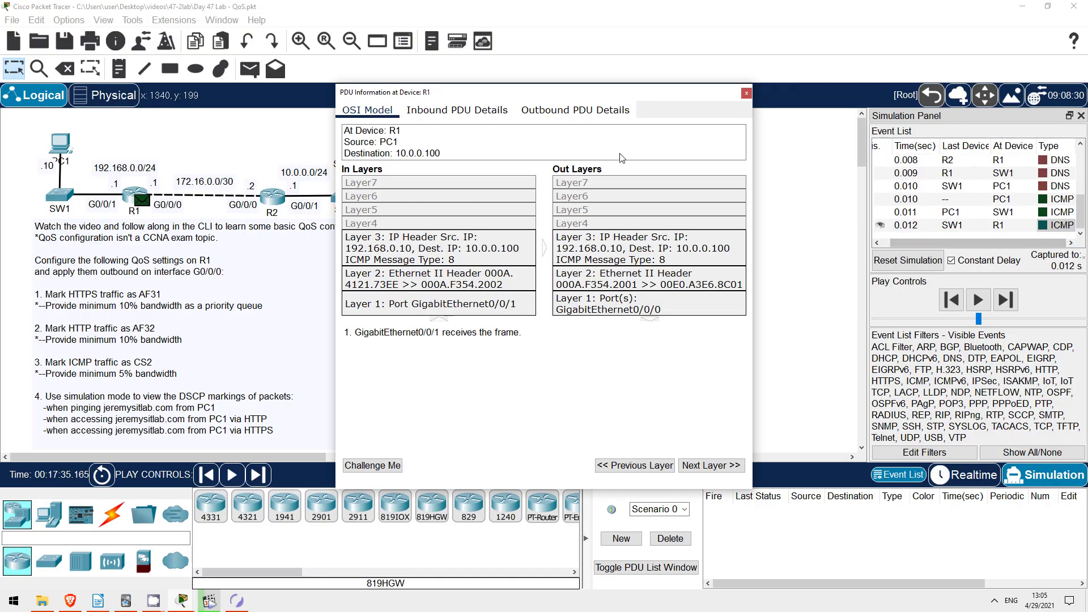
{"action": "left_click", "coordinate": [563, 114]}
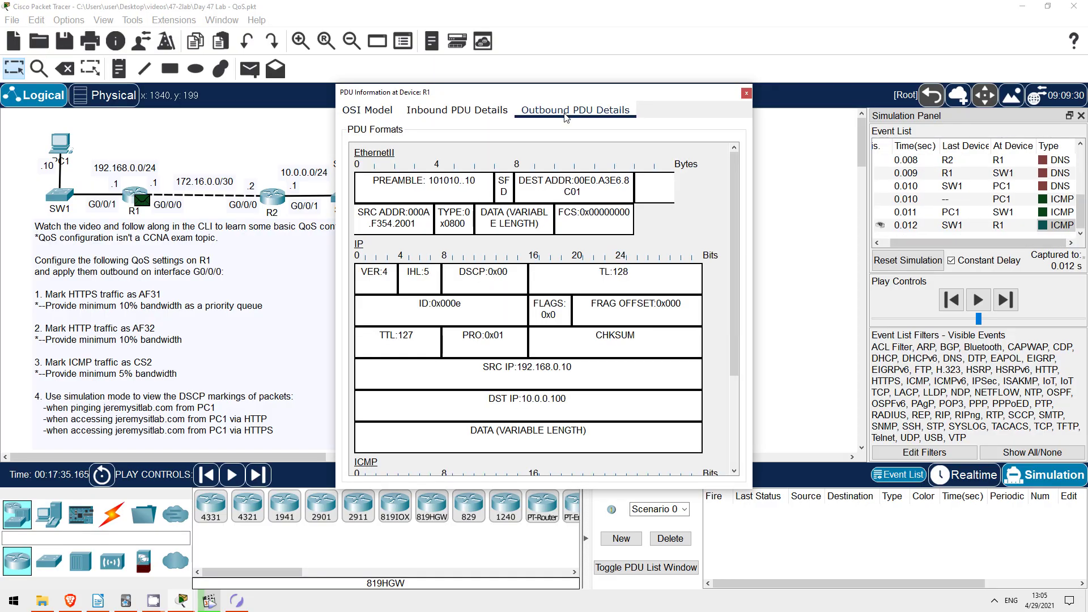
{"action": "scroll", "coordinate": [514, 266], "scroll_direction": "down", "scroll_amount": 1}
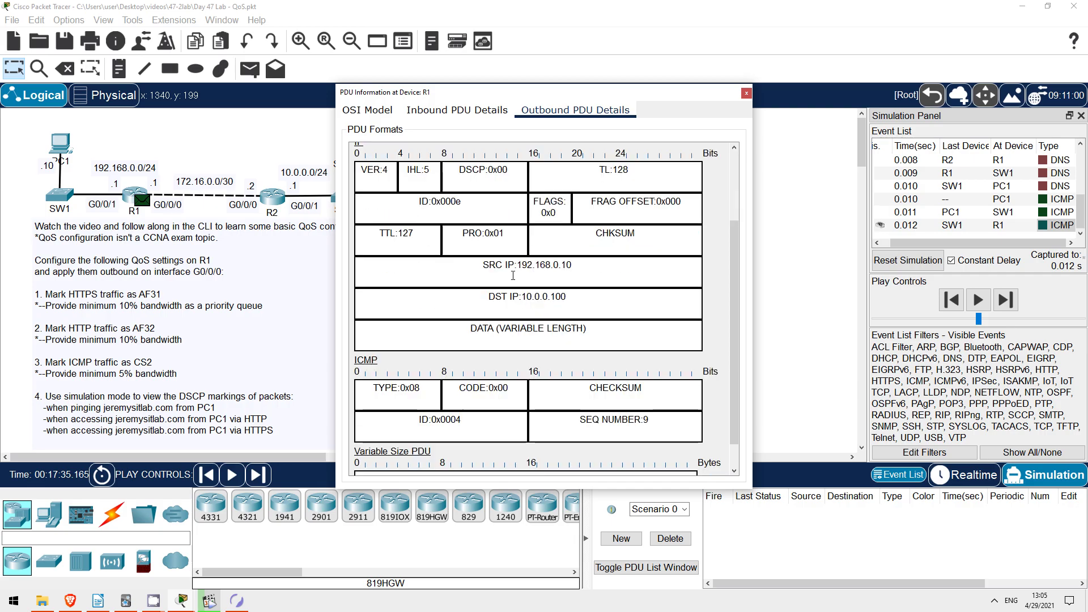
{"action": "scroll", "coordinate": [514, 266], "scroll_direction": "down", "scroll_amount": 2}
{"action": "scroll", "coordinate": [507, 271], "scroll_direction": "up", "scroll_amount": 3}
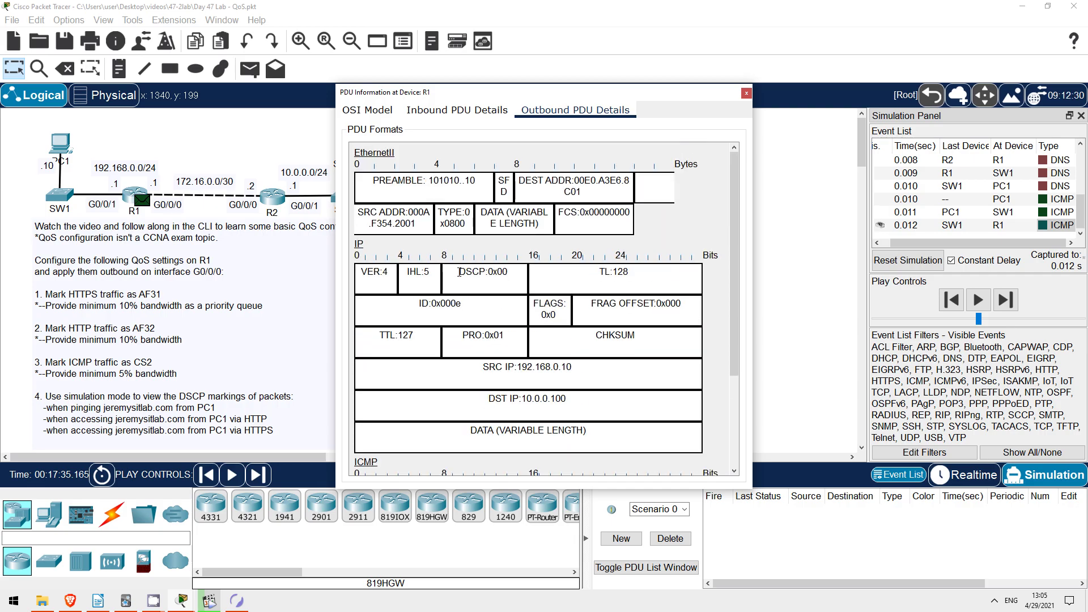
{"action": "left_click_drag", "start_coordinate": [460, 271], "coordinate": [511, 272]}
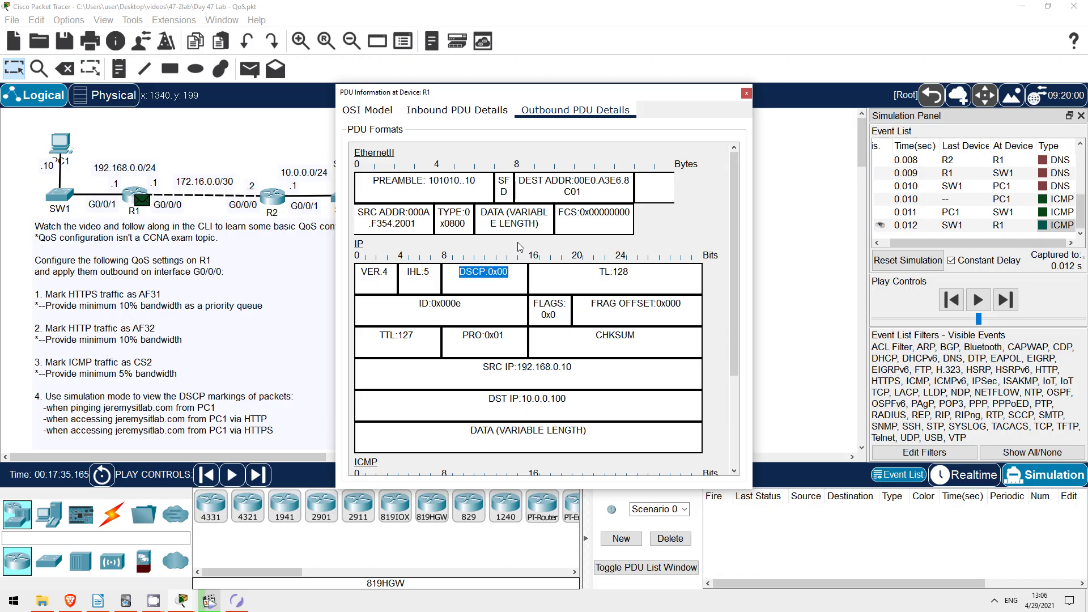
{"action": "left_click_drag", "start_coordinate": [497, 272], "coordinate": [509, 272]}
{"action": "left_click", "coordinate": [725, 177]}
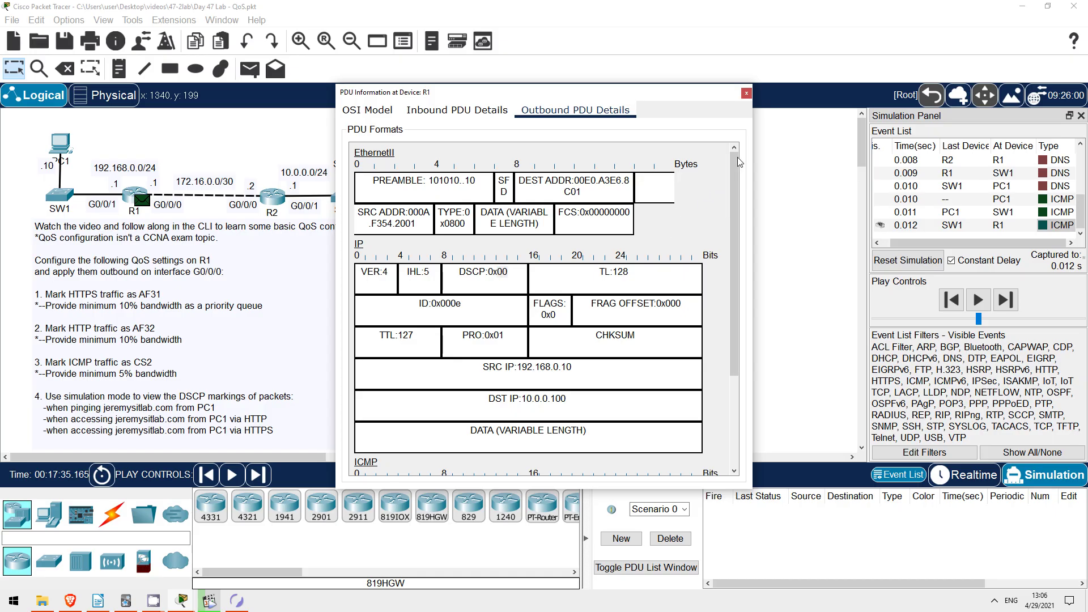
{"action": "left_click", "coordinate": [746, 94]}
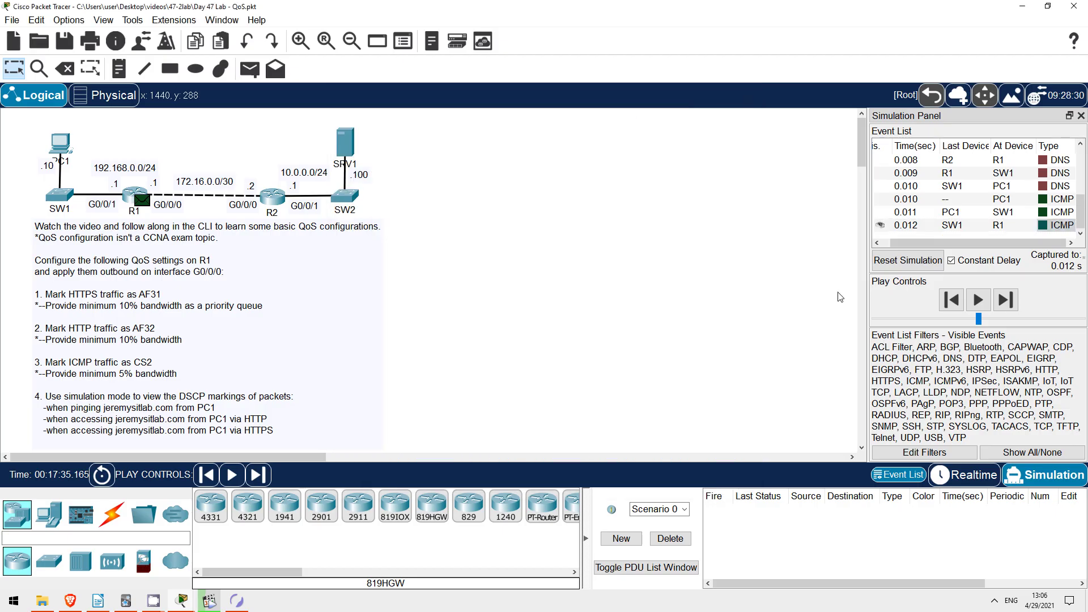
Step: Switch the workspace from simulation back to Realtime mode
{"action": "left_click", "coordinate": [968, 477]}
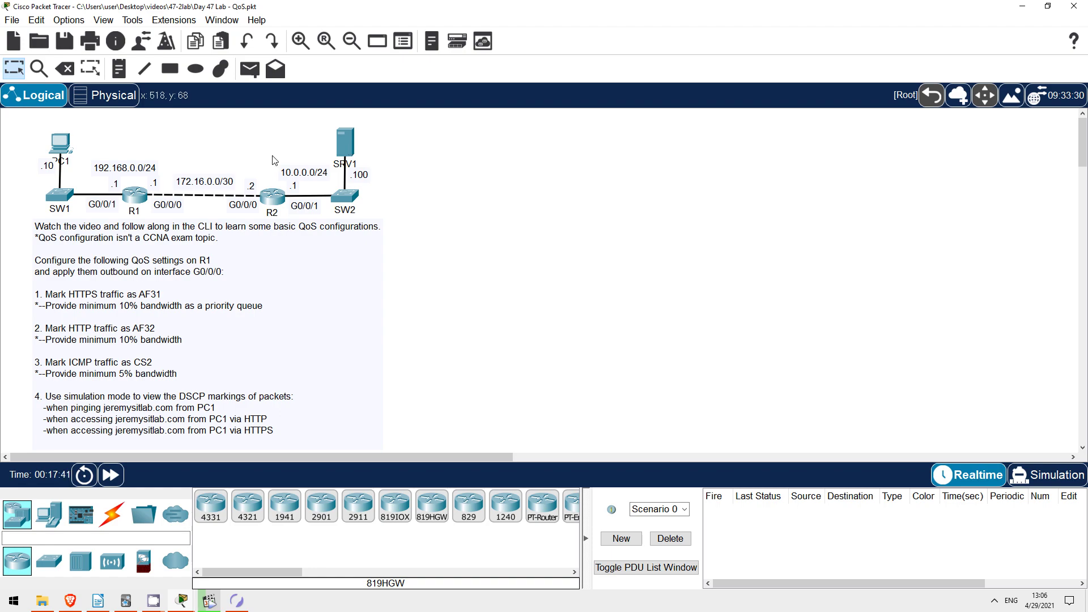
Step: Open R1's CLI and run enable and configure terminal
{"action": "left_click", "coordinate": [140, 197]}
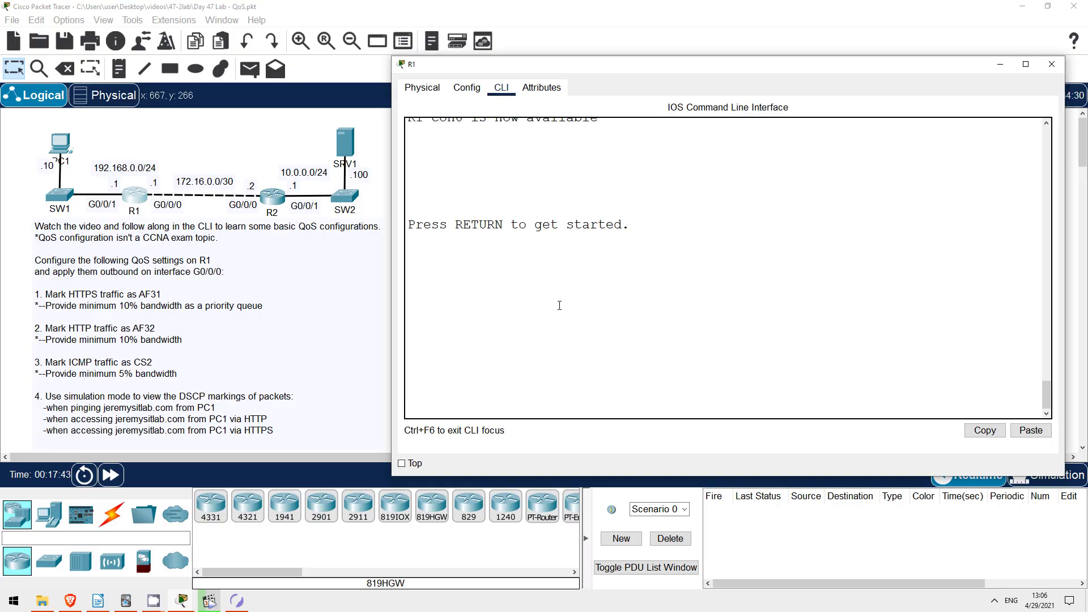
{"action": "key", "text": "Return"}
{"action": "key", "text": "Return"}
{"action": "type", "text": "en"}
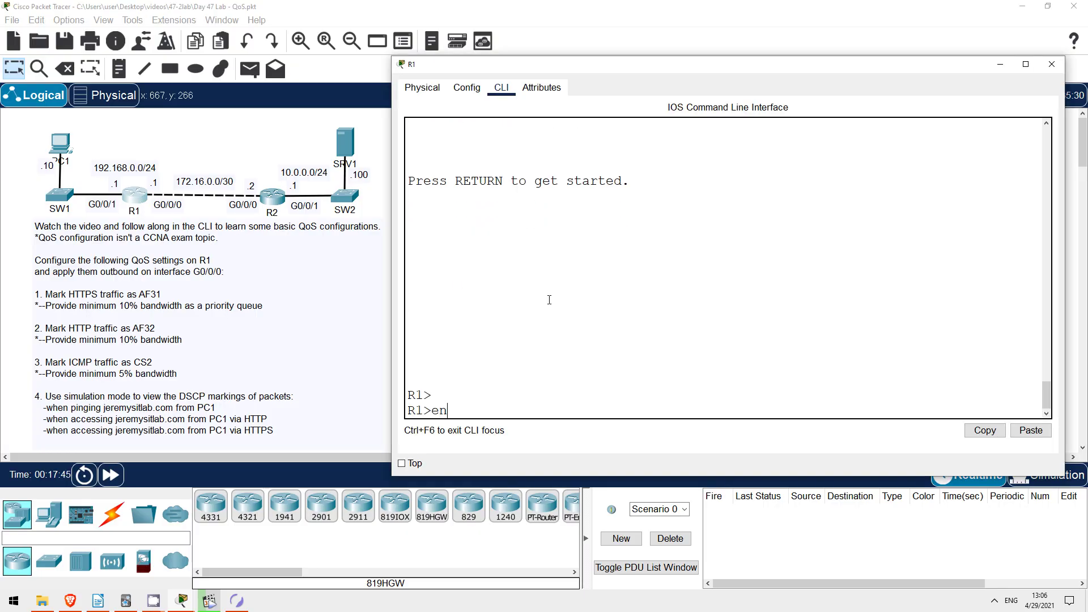
{"action": "key", "text": "Return"}
{"action": "key", "text": "Return"}
{"action": "type", "text": "co"}
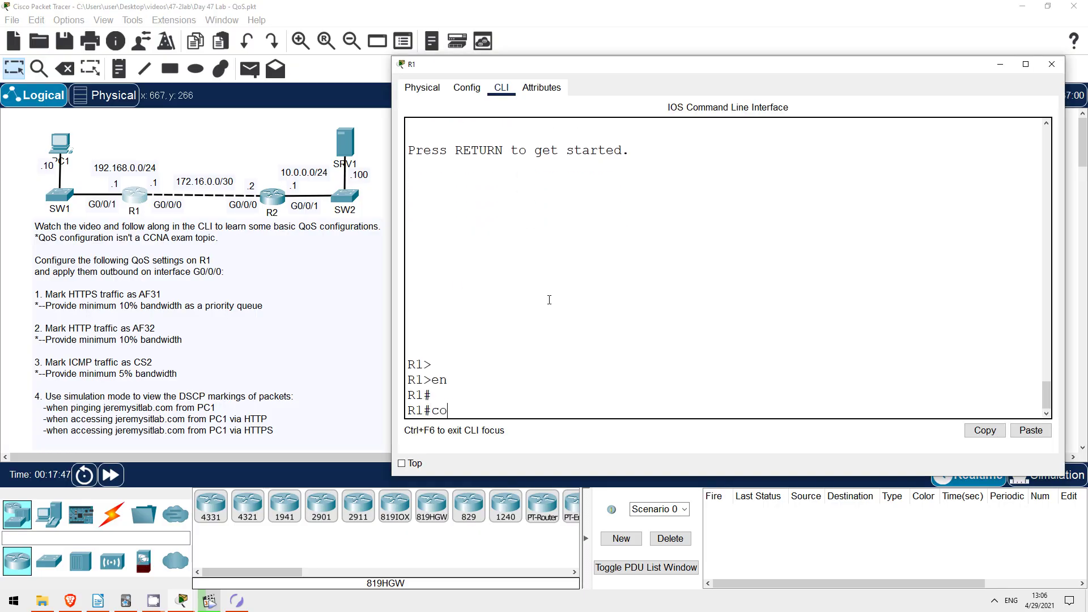
{"action": "type", "text": "nf t"}
{"action": "key", "text": "Return"}
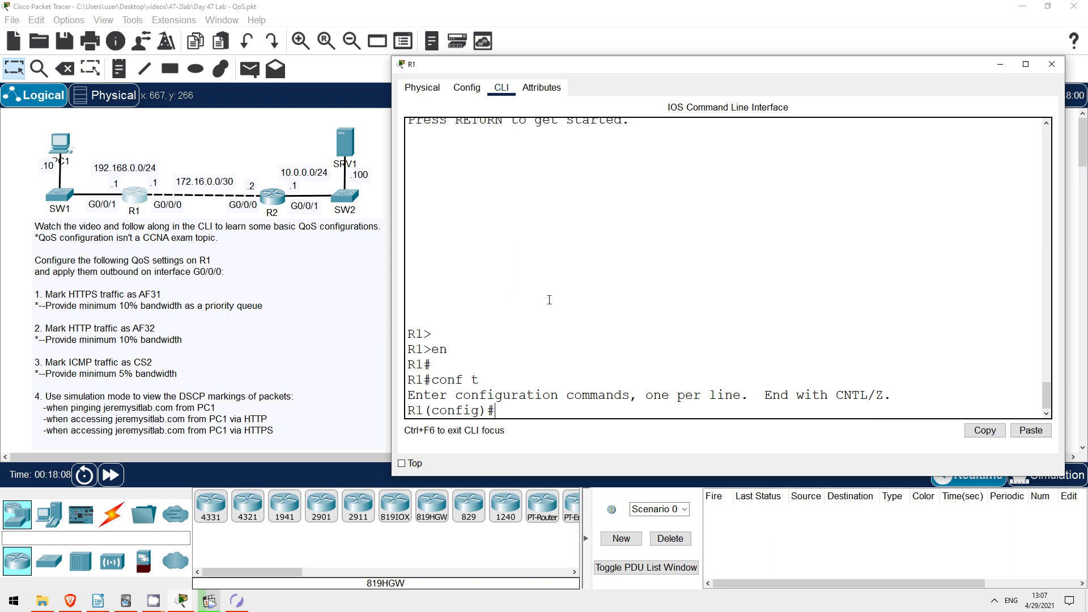
{"action": "type", "text": "cla"}
{"action": "type", "text": "ss"}
Step: Create class map HTTPS_MAP matching protocol https
{"action": "key", "text": "Tab"}
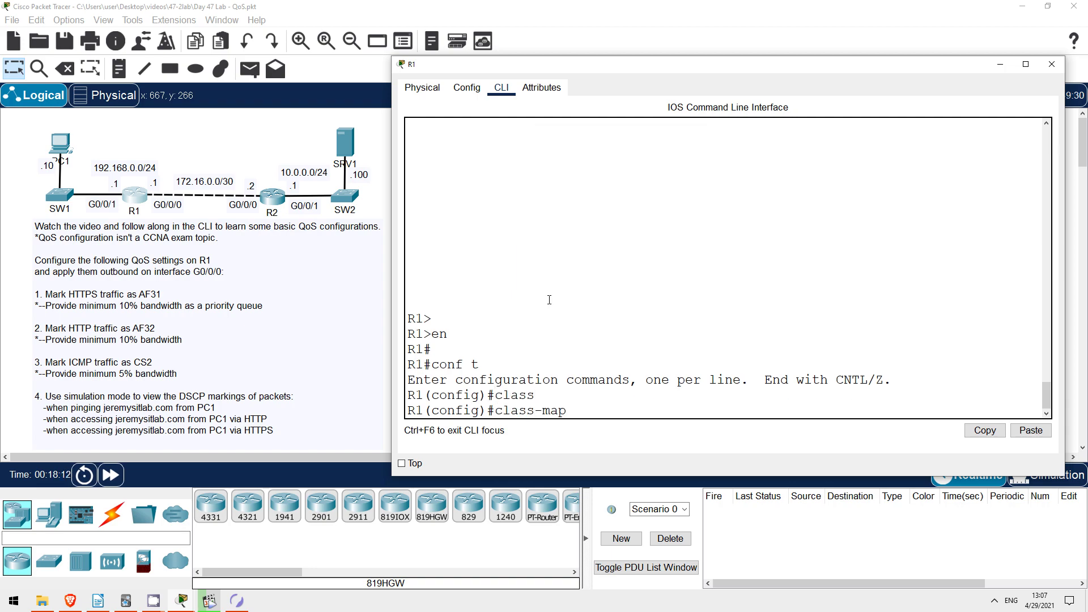
{"action": "type", "text": " HTTPS_MA"}
{"action": "type", "text": "P"}
{"action": "key", "text": "Return"}
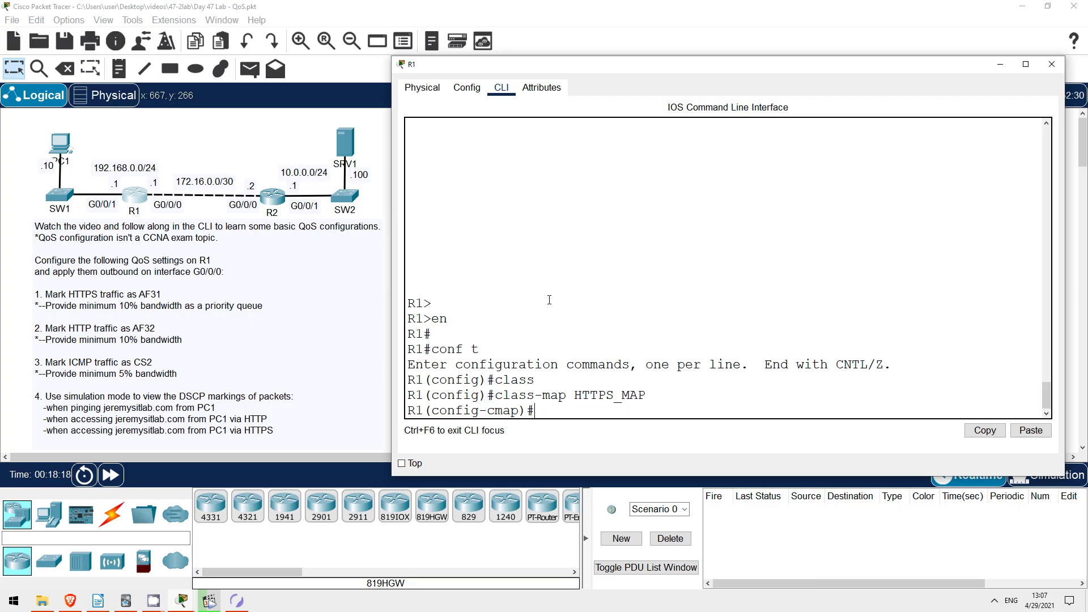
{"action": "type", "text": "ma"}
{"action": "type", "text": "tch prot"}
{"action": "key", "text": "Tab"}
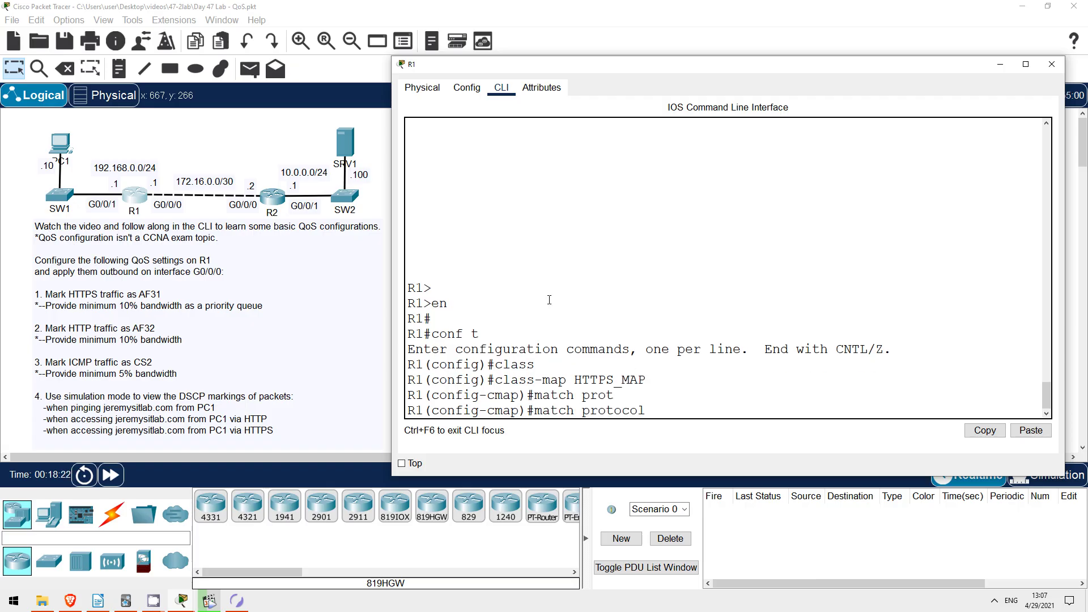
{"action": "type", "text": "https"}
{"action": "key", "text": "Return"}
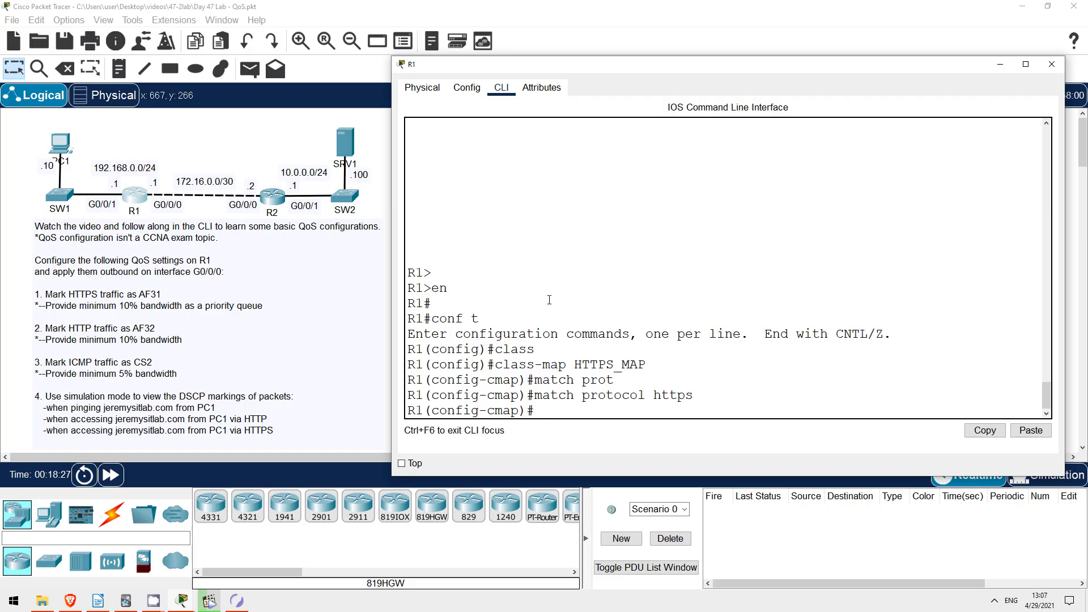
{"action": "type", "text": "exit"}
{"action": "key", "text": "Return"}
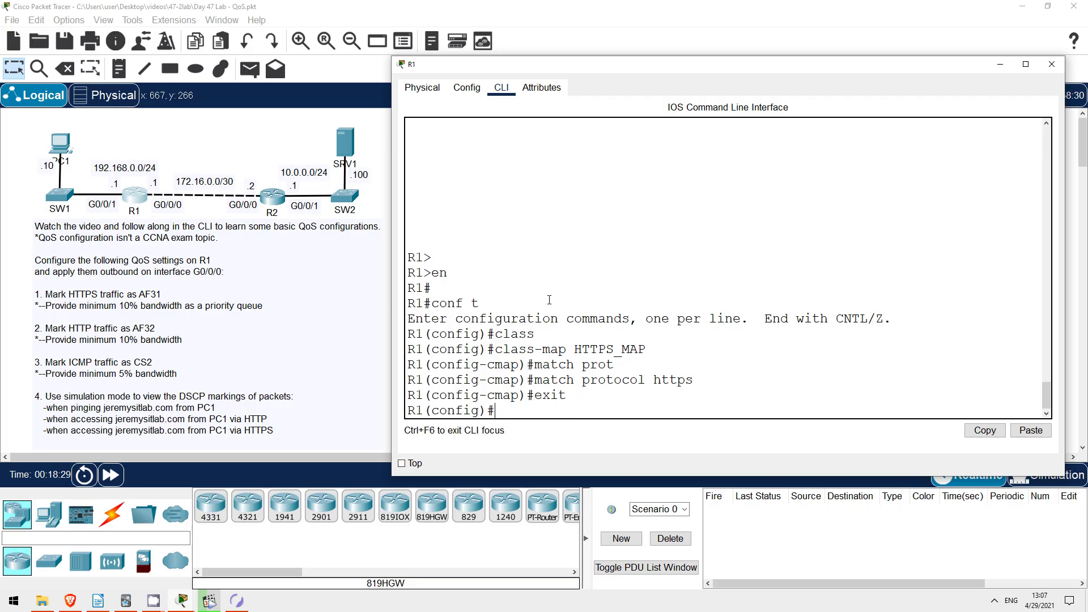
{"action": "type", "text": "class"}
Step: Create class map HTTP_MAP matching protocol http
{"action": "key", "text": "Tab"}
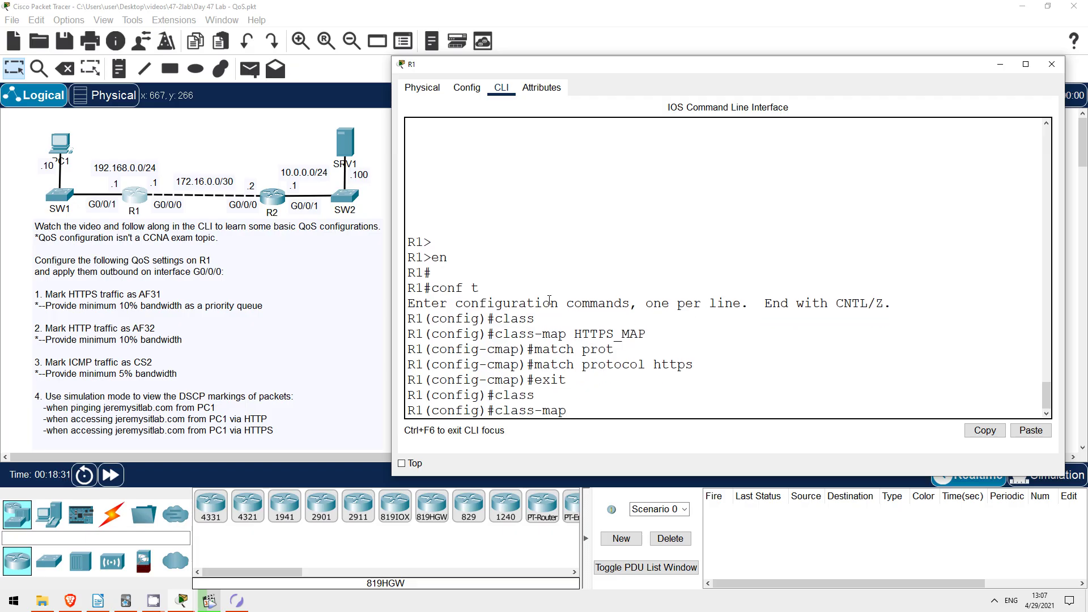
{"action": "type", "text": "HTTP"}
{"action": "type", "text": "_"}
{"action": "type", "text": "MAP"}
{"action": "key", "text": "Return"}
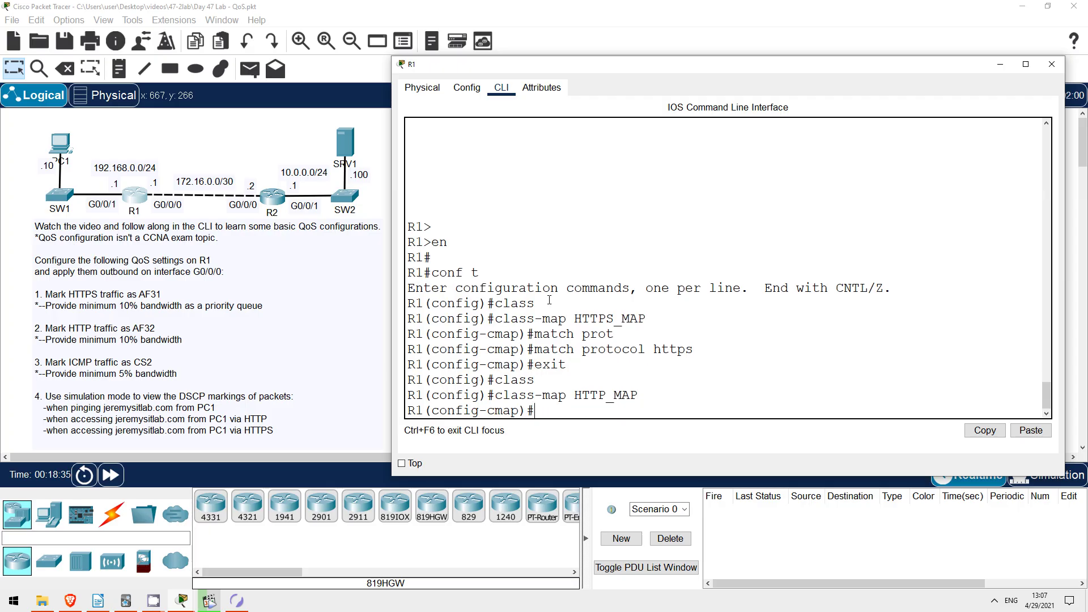
{"action": "type", "text": "match"}
{"action": "type", "text": " proto"}
{"action": "key", "text": "Tab"}
{"action": "type", "text": "http"}
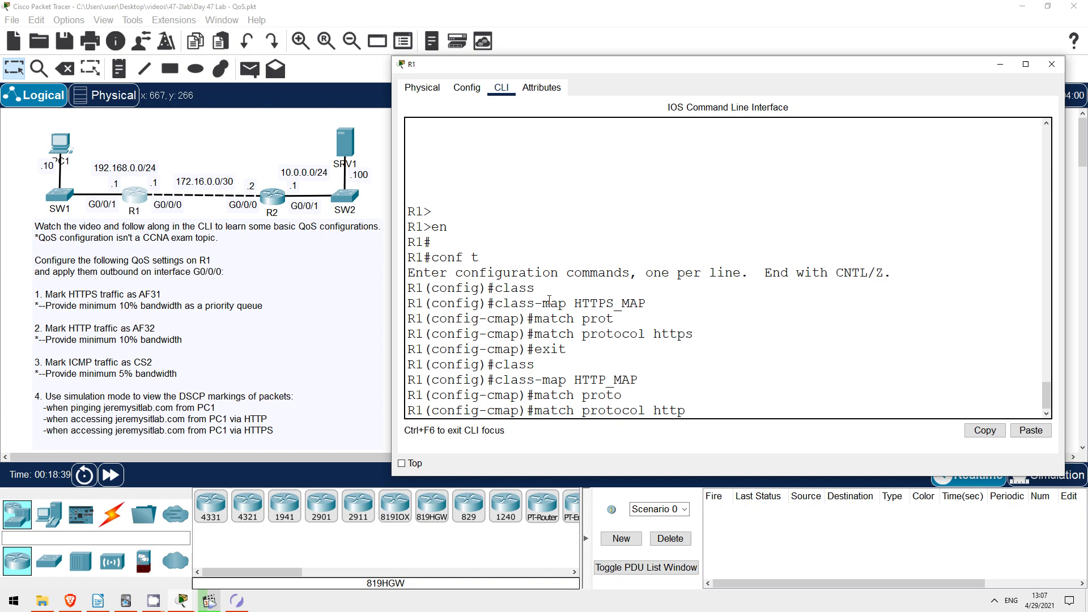
{"action": "key", "text": "Return"}
{"action": "type", "text": "exit"}
{"action": "key", "text": "Return"}
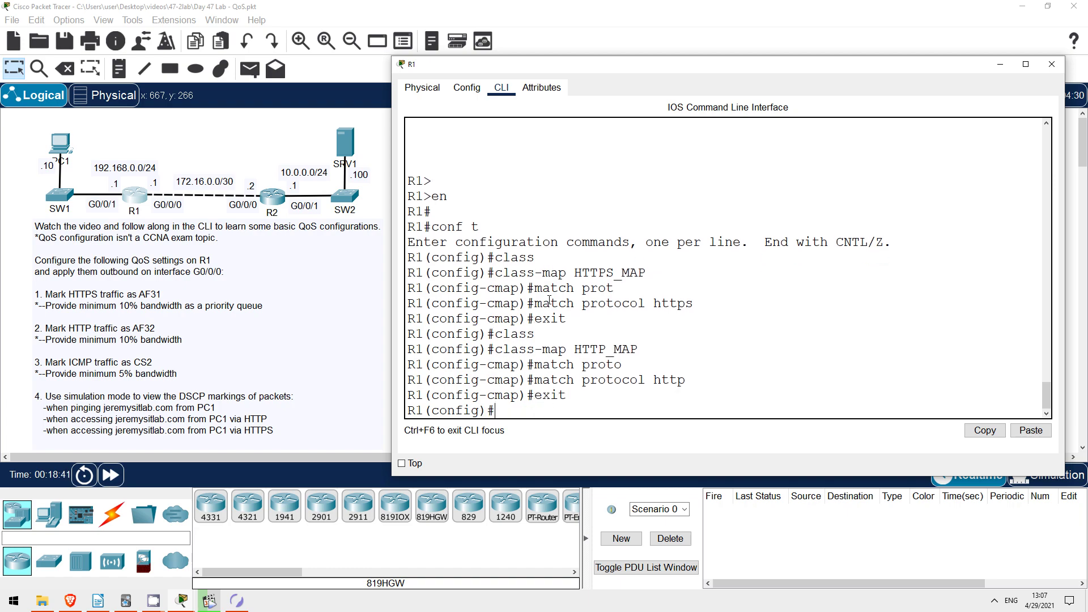
{"action": "type", "text": "class"}
Step: Create class map ICMP_MAP matching protocol icmp
{"action": "key", "text": "Tab"}
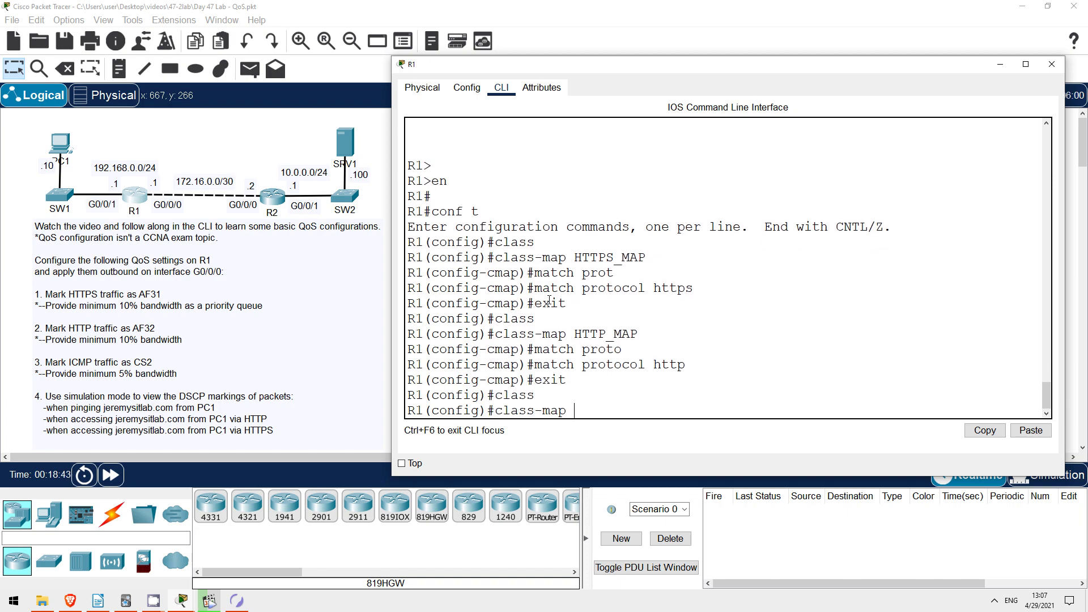
{"action": "type", "text": "ICM"}
{"action": "type", "text": "PO"}
{"action": "key", "text": "BackSpace"}
{"action": "type", "text": "_MAP"}
{"action": "key", "text": "Return"}
{"action": "type", "text": "match pro"}
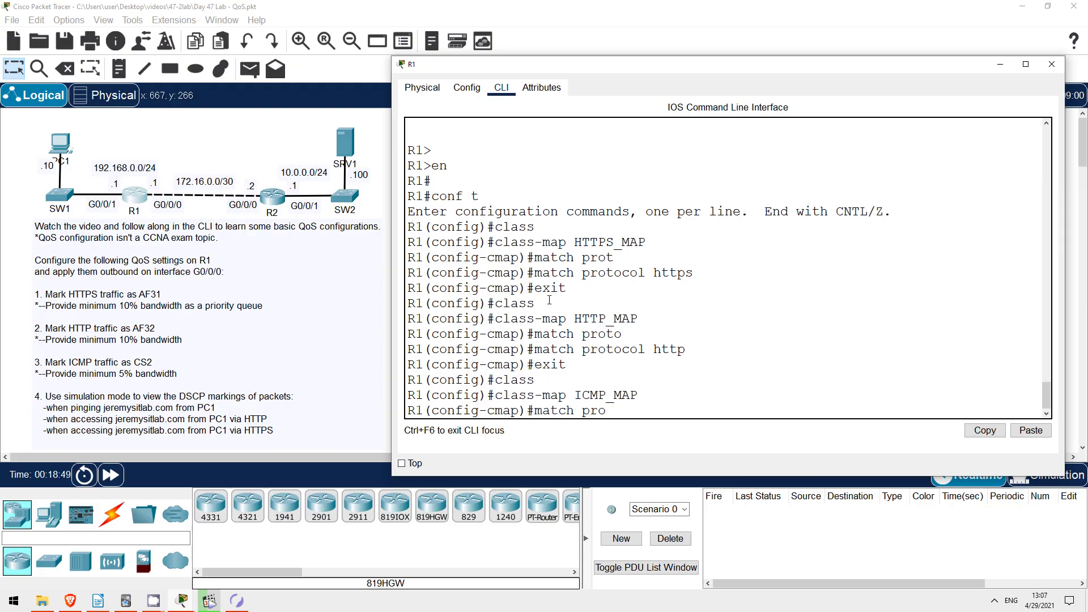
{"action": "type", "text": "t"}
{"action": "key", "text": "Tab"}
{"action": "type", "text": "icmp"}
{"action": "key", "text": "Return"}
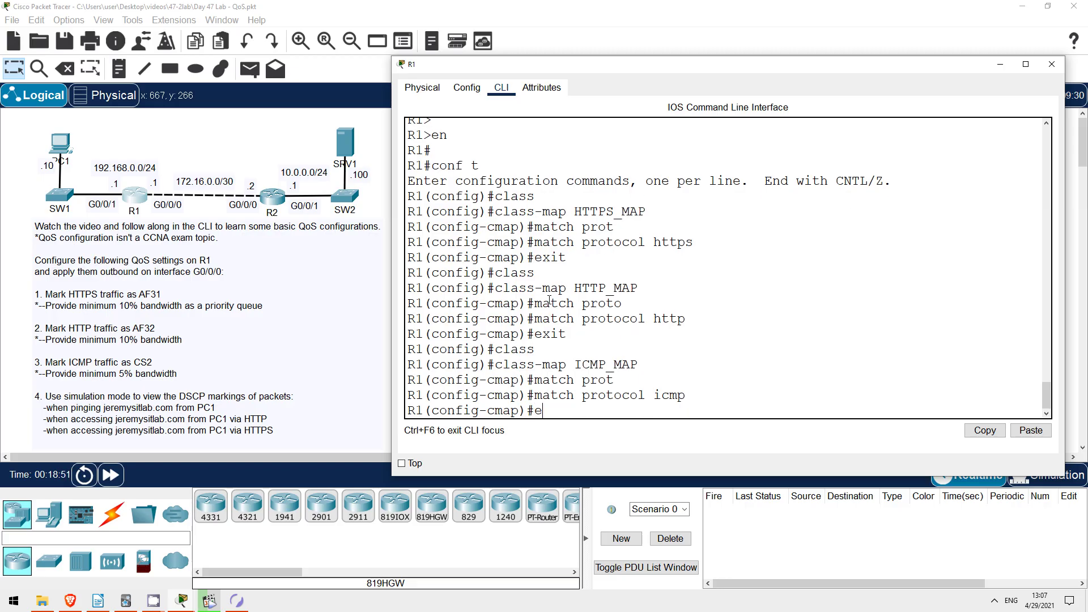
{"action": "type", "text": "exit"}
{"action": "key", "text": "Return"}
{"action": "key", "text": "Return"}
{"action": "type", "text": "do sh"}
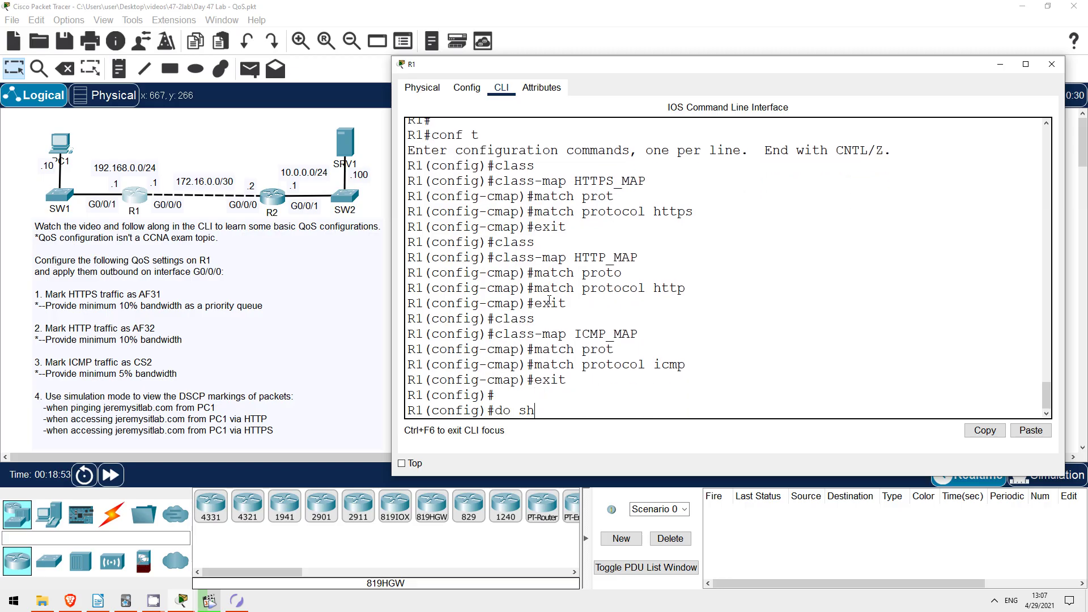
{"action": "type", "text": "ow run | secti"}
{"action": "type", "text": "on class-map"}
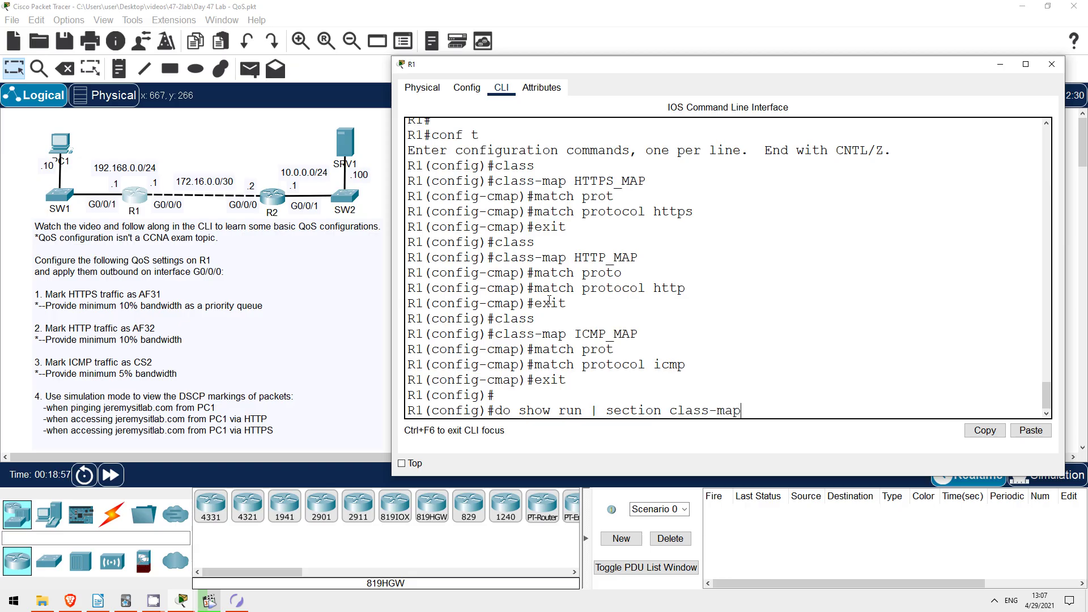
Step: Run 'do show run | section class-map' and highlight the three class-map definitions
{"action": "key", "text": "Return"}
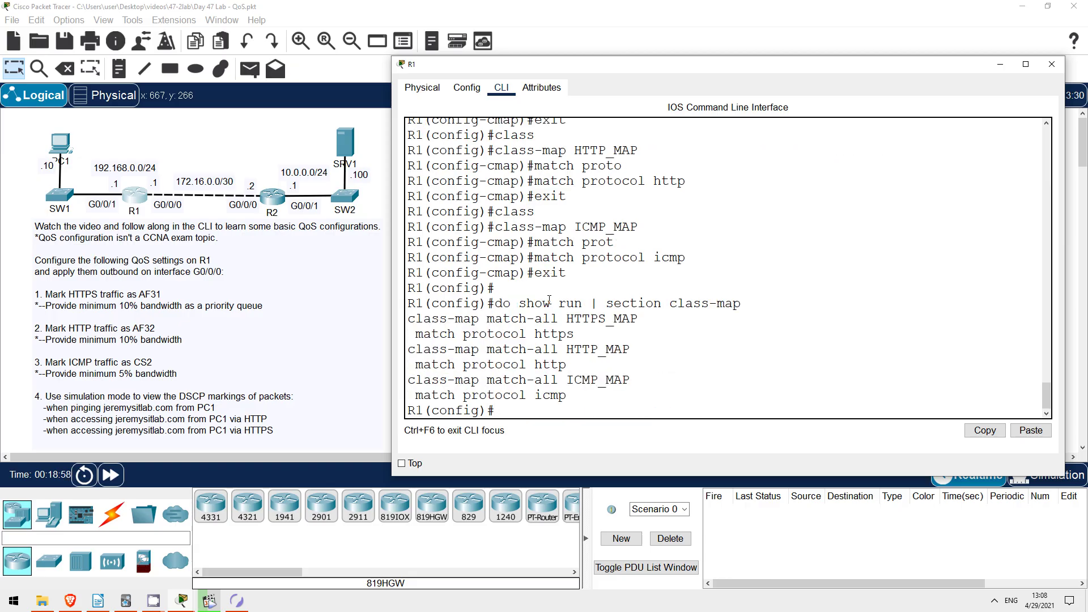
{"action": "left_click_drag", "start_coordinate": [408, 318], "coordinate": [603, 393]}
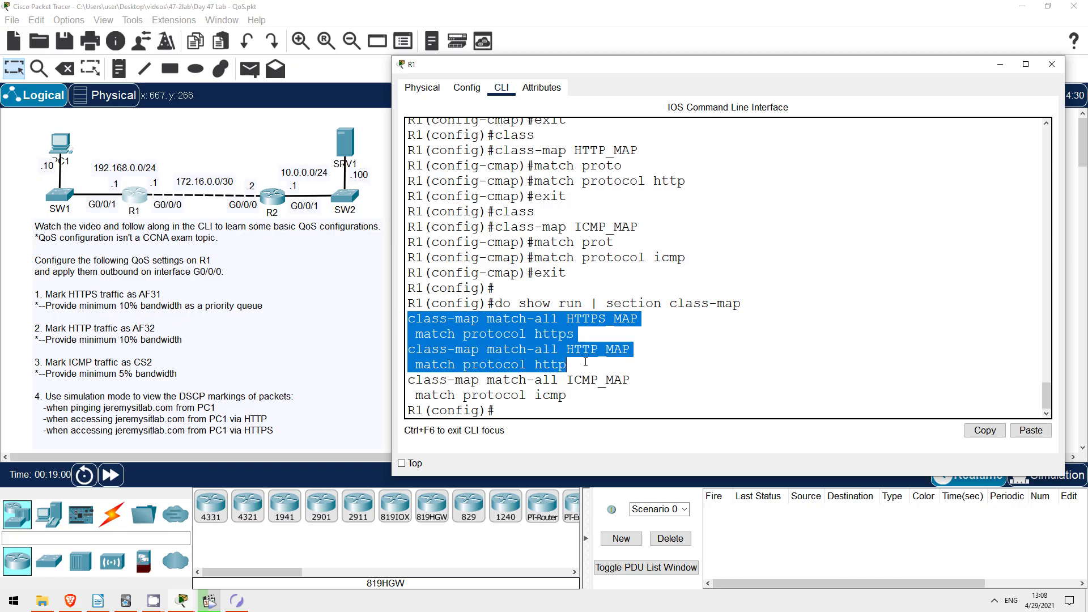
{"action": "left_click", "coordinate": [602, 393]}
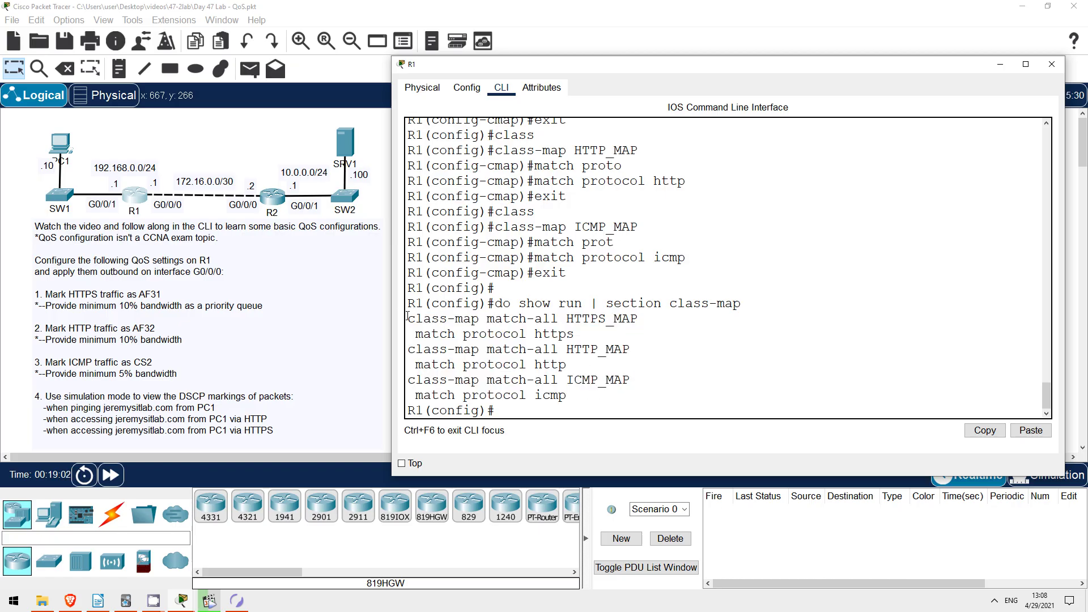
Step: Highlight the names HTTPS_MAP, HTTP_MAP and ICMP_MAP and their match-all keywords
{"action": "left_click_drag", "start_coordinate": [407, 318], "coordinate": [479, 318]}
{"action": "left_click_drag", "start_coordinate": [567, 318], "coordinate": [642, 319]}
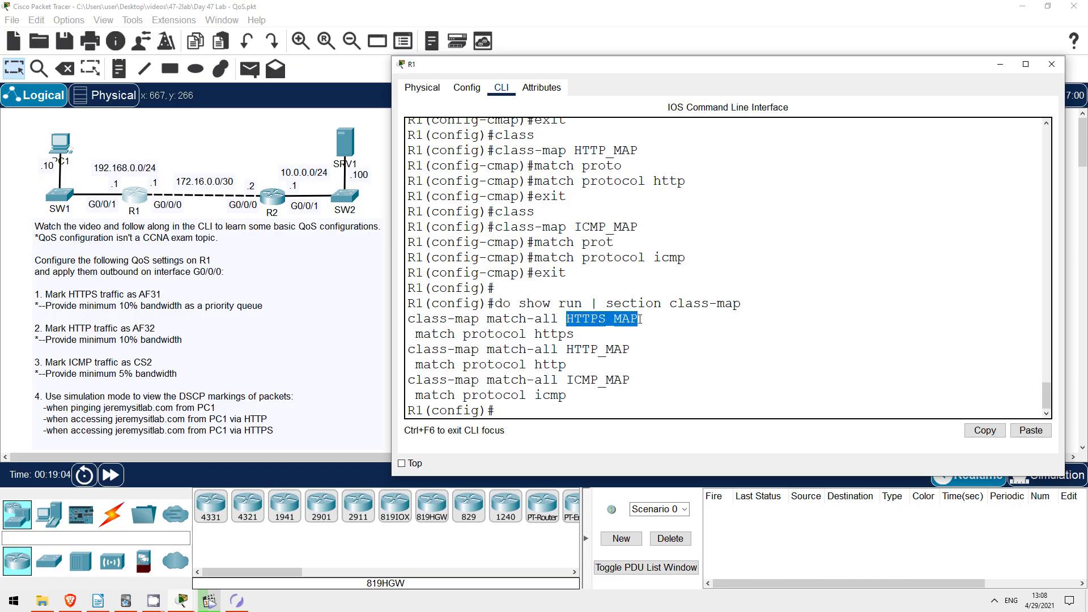
{"action": "left_click_drag", "start_coordinate": [567, 349], "coordinate": [631, 350]}
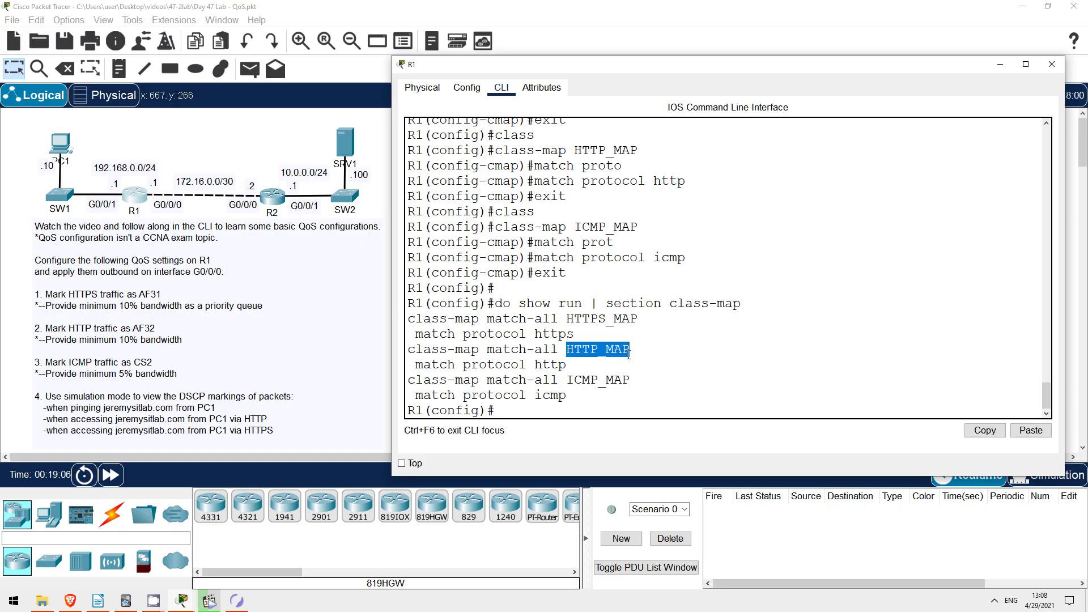
{"action": "left_click_drag", "start_coordinate": [567, 380], "coordinate": [631, 380]}
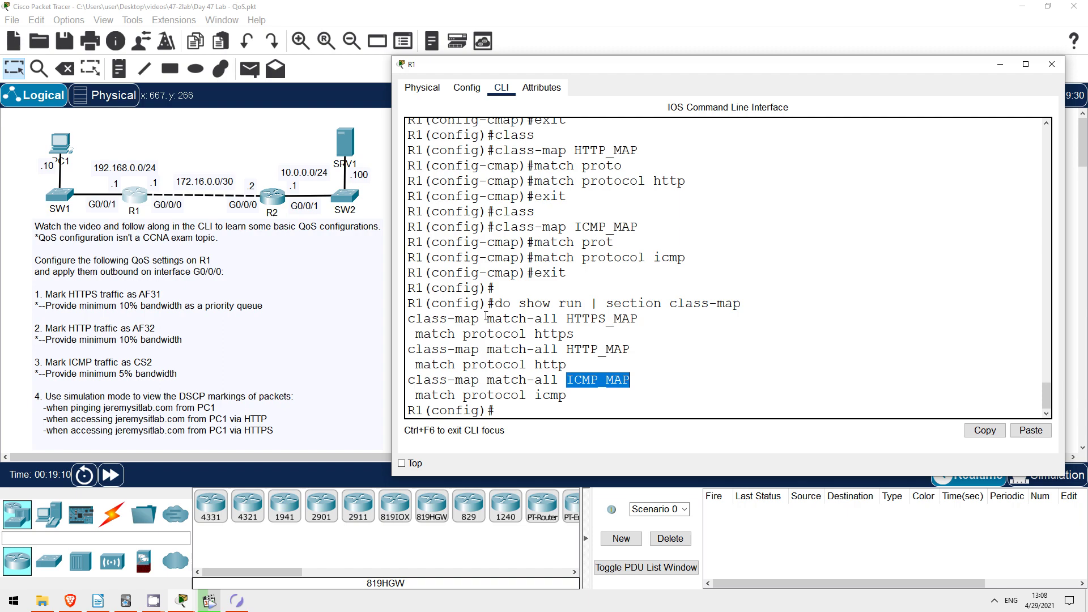
{"action": "left_click_drag", "start_coordinate": [487, 318], "coordinate": [559, 319]}
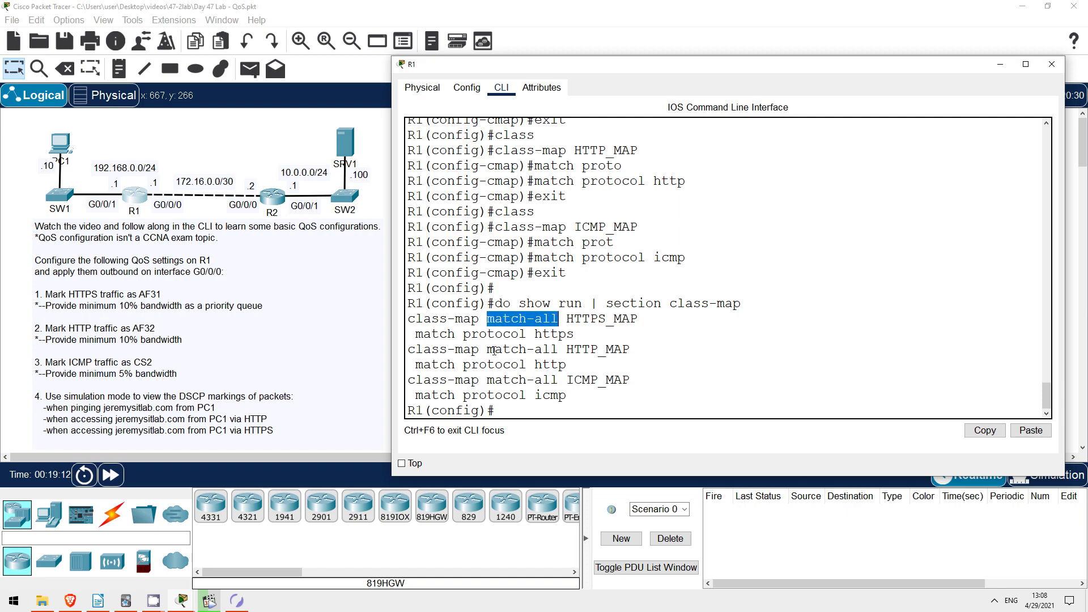
{"action": "left_click_drag", "start_coordinate": [487, 350], "coordinate": [559, 350]}
{"action": "left_click", "coordinate": [501, 372]}
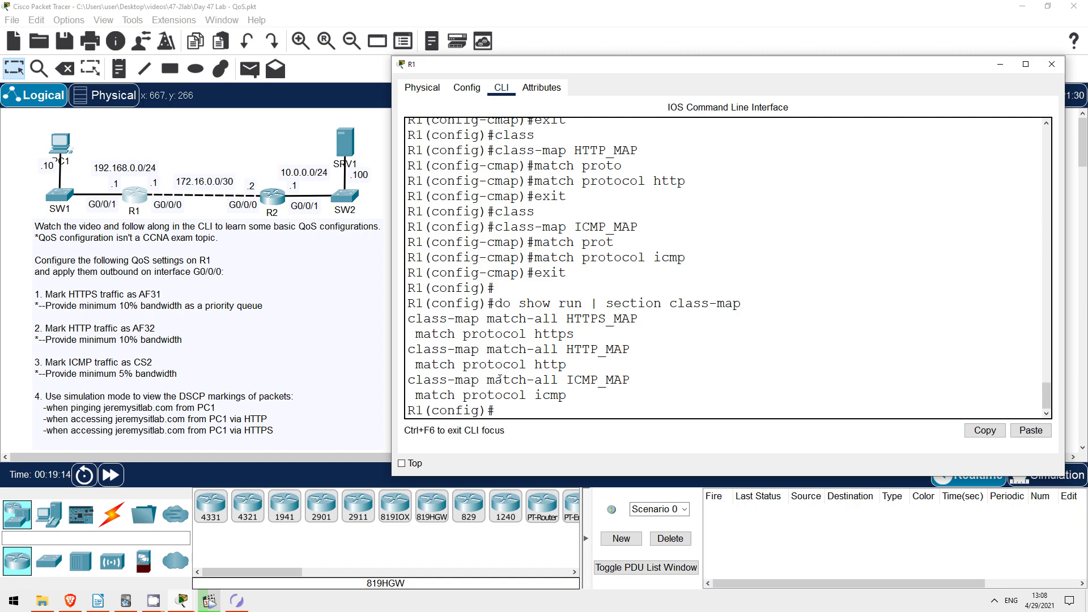
{"action": "scroll", "coordinate": [497, 371], "scroll_direction": "up", "scroll_amount": 2}
{"action": "scroll", "coordinate": [497, 368], "scroll_direction": "up", "scroll_amount": 5}
{"action": "scroll", "coordinate": [519, 357], "scroll_direction": "down", "scroll_amount": 5}
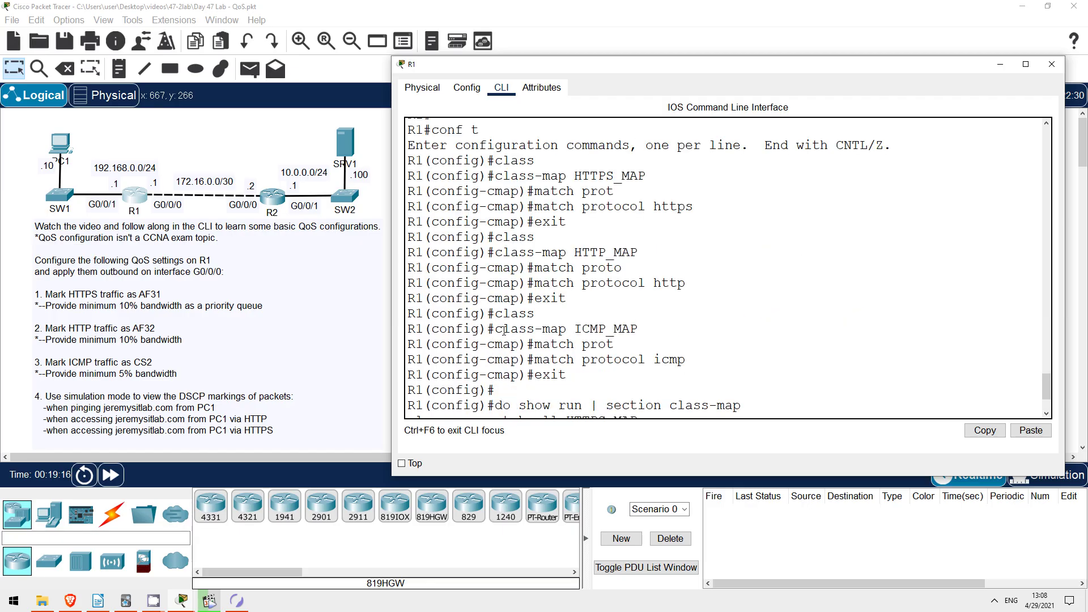
{"action": "scroll", "coordinate": [545, 351], "scroll_direction": "down", "scroll_amount": 2}
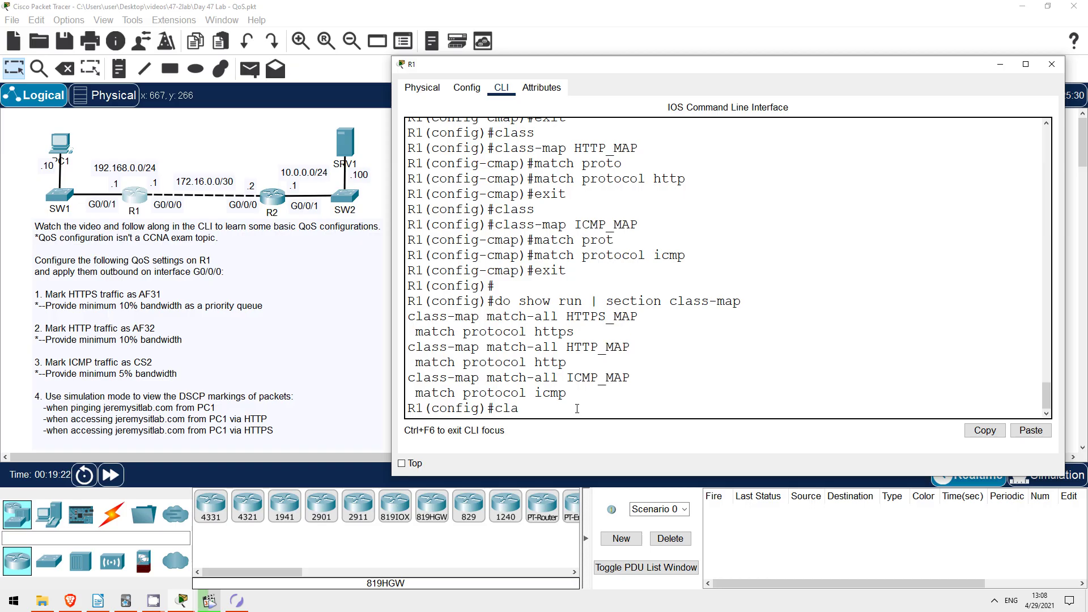
{"action": "type", "text": "class"}
Step: Show 'class-map ?' help, highlight the match-all and match-any descriptions, then erase the command
{"action": "key", "text": "Tab"}
{"action": "type", "text": "?"}
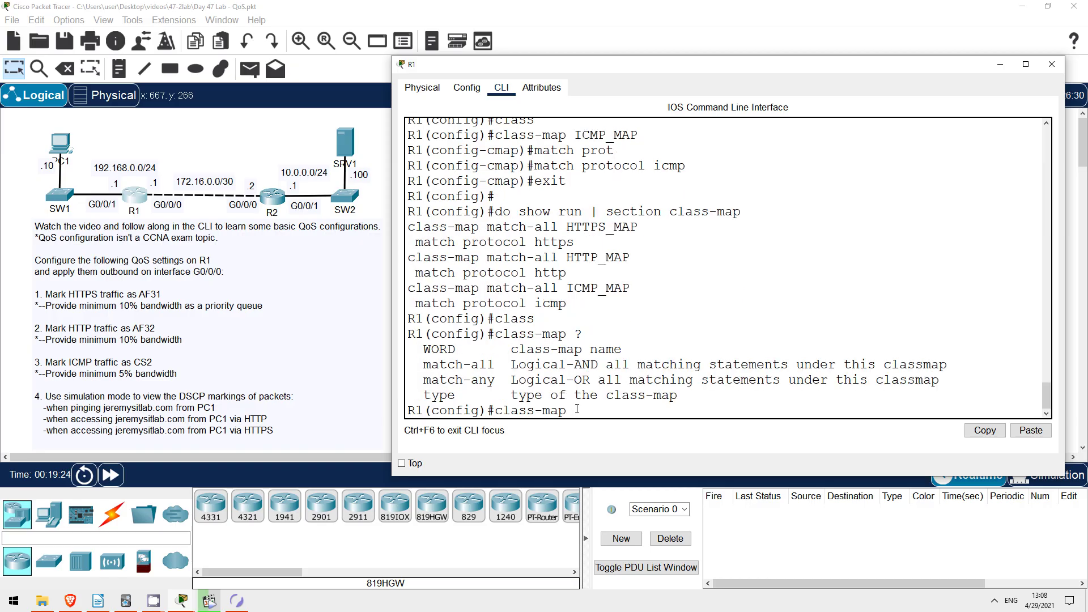
{"action": "left_click_drag", "start_coordinate": [425, 365], "coordinate": [948, 366]}
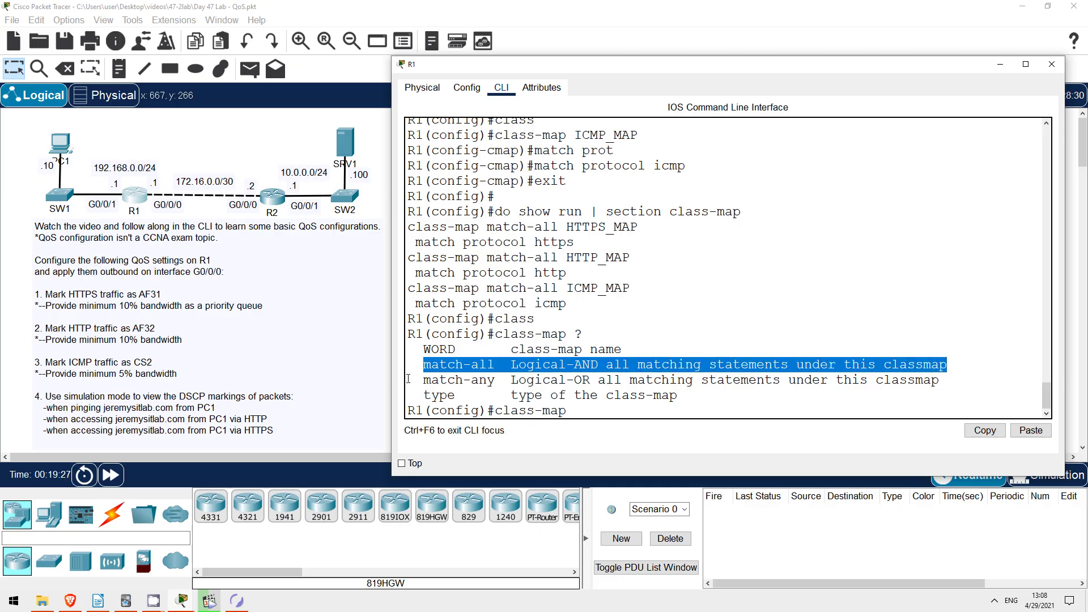
{"action": "left_click_drag", "start_coordinate": [417, 380], "coordinate": [940, 383]}
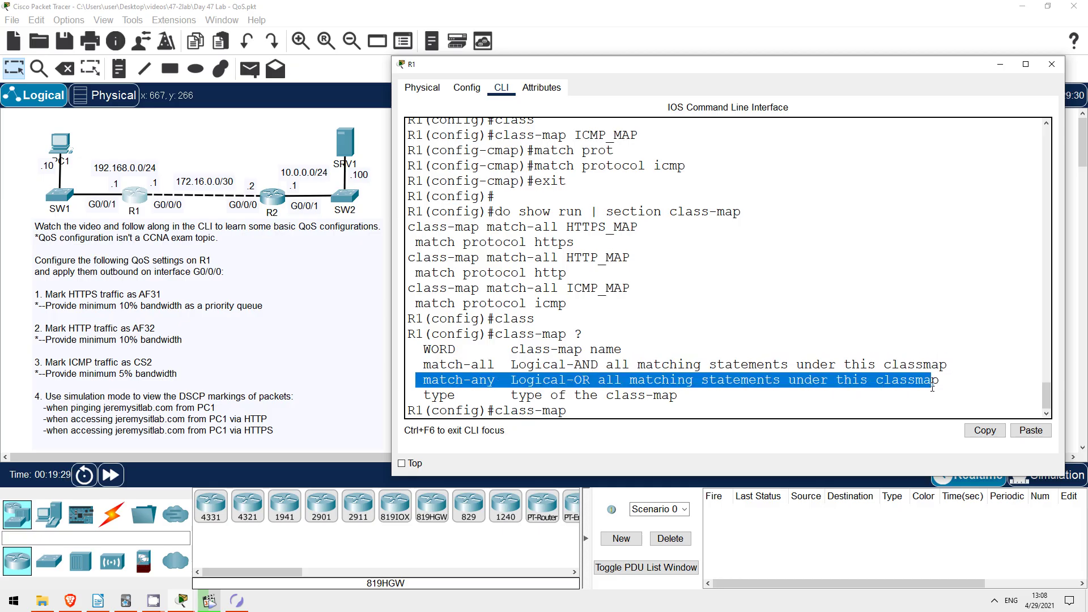
{"action": "left_click", "coordinate": [633, 415]}
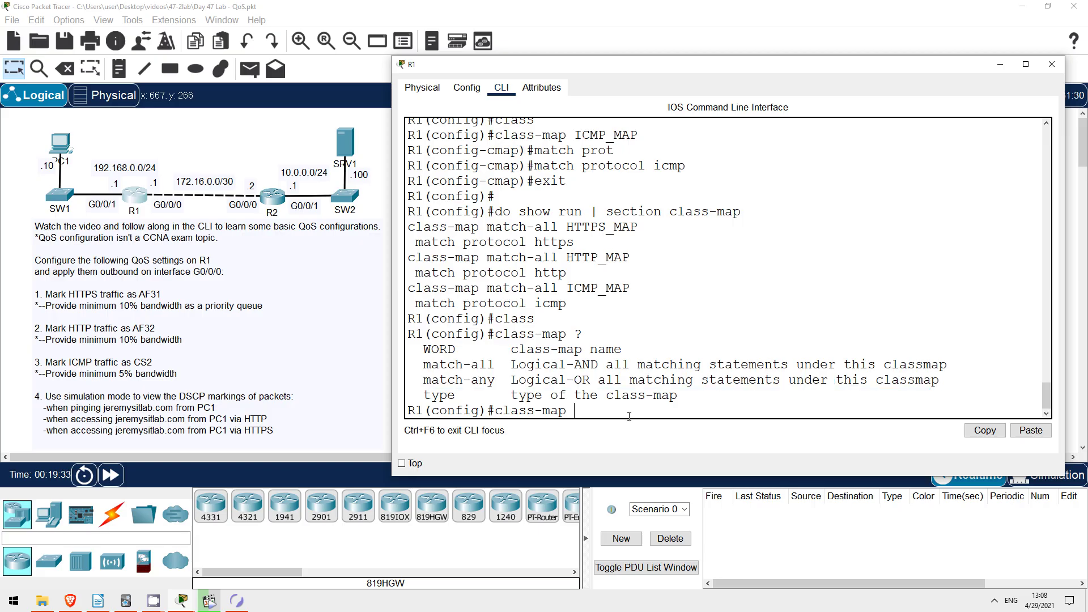
{"action": "key", "text": "BackSpace"}
{"action": "key", "text": "BackSpace"}
{"action": "key", "text": "BackSpace"}
{"action": "type", "text": "pol"}
Step: Create policy-map G0/0/0_OUT: class HTTPS_MAP, set ip dscp AF31, priority percent 10
{"action": "key", "text": "Tab"}
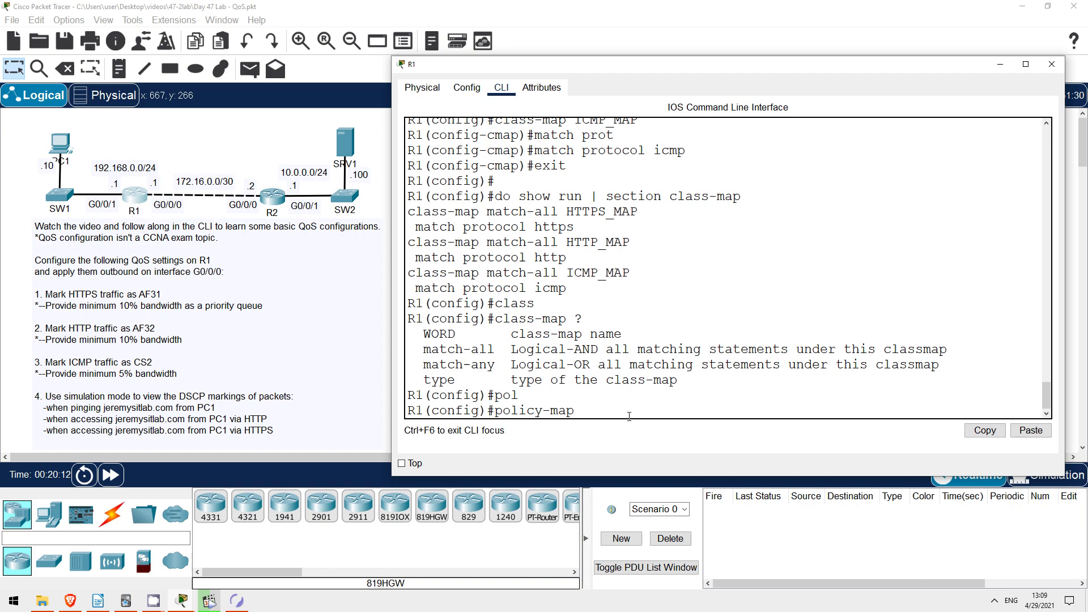
{"action": "type", "text": "G0/0/0_O"}
{"action": "type", "text": "UT"}
{"action": "key", "text": "Return"}
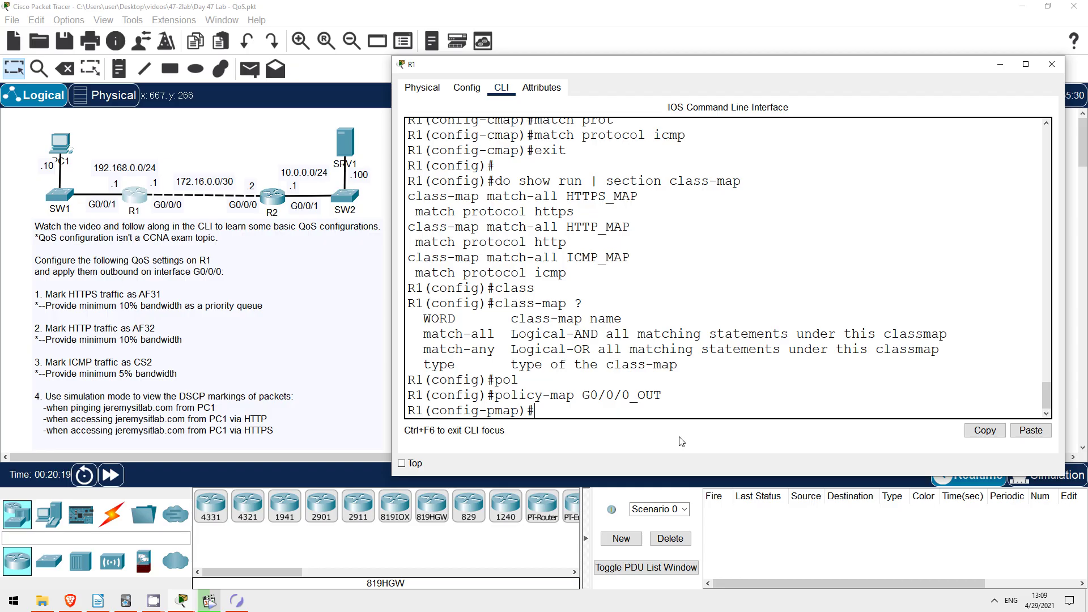
{"action": "type", "text": "?"}
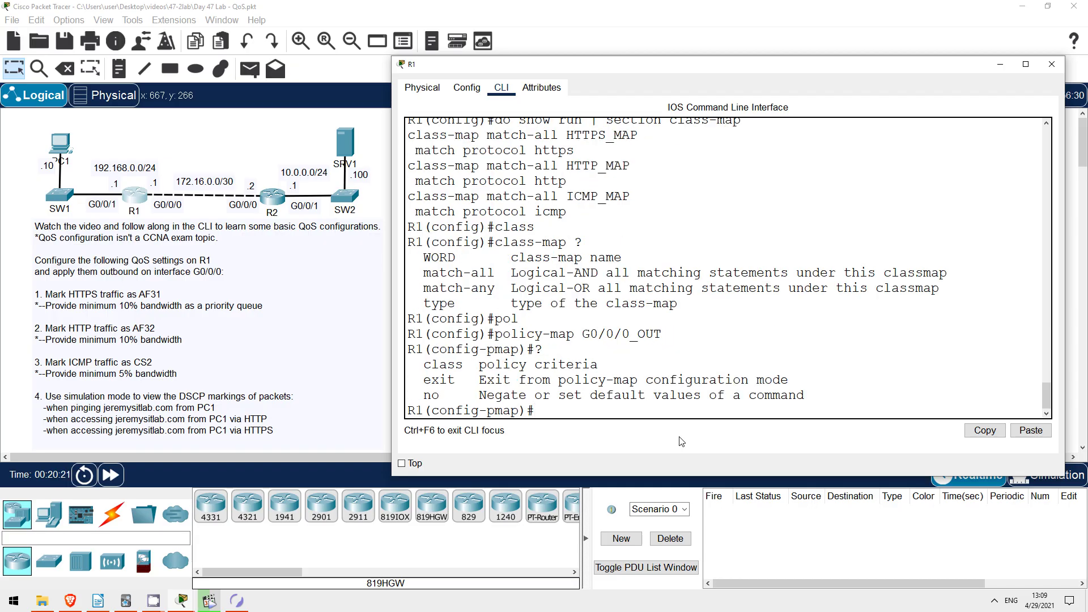
{"action": "type", "text": "class HTT"}
{"action": "type", "text": "PS_M"}
{"action": "type", "text": "AP"}
{"action": "key", "text": "Return"}
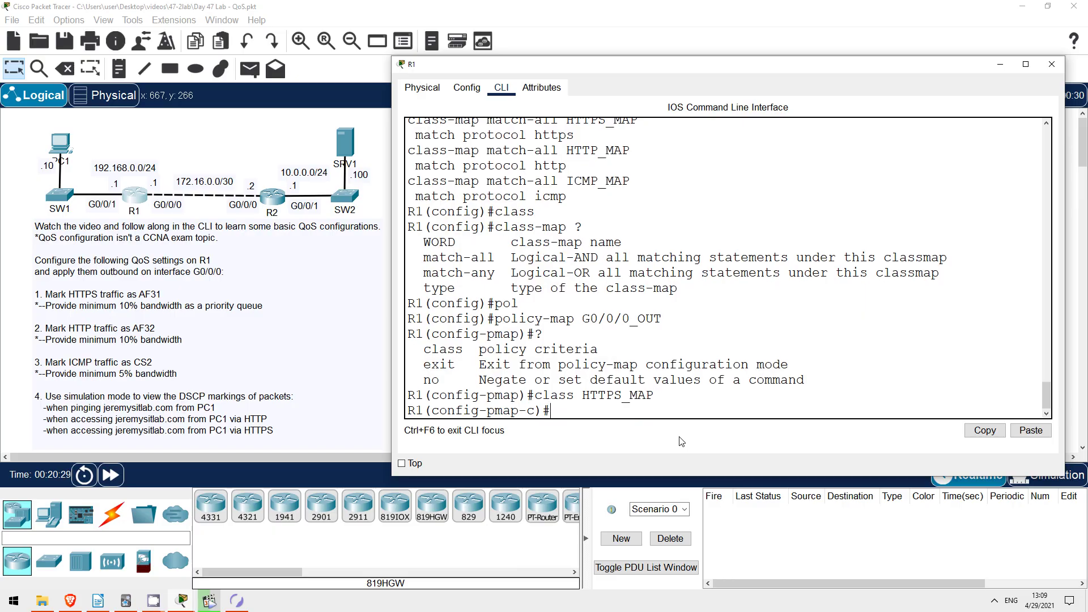
{"action": "type", "text": "?"}
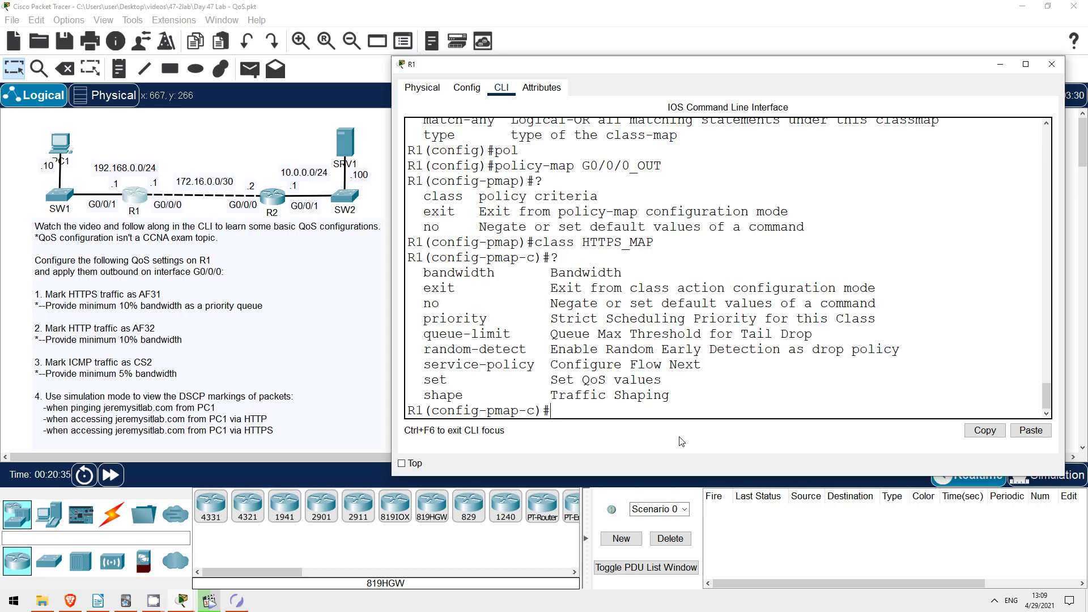
{"action": "type", "text": "set ip dscp "}
{"action": "type", "text": "AF31"}
{"action": "key", "text": "Return"}
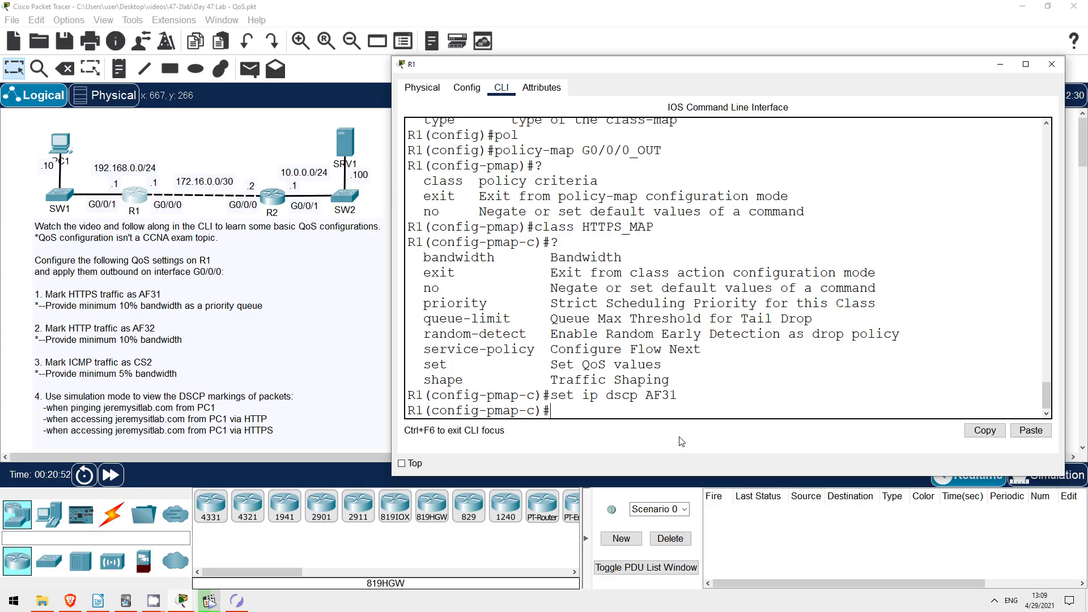
{"action": "type", "text": "pri"}
{"action": "key", "text": "Tab"}
{"action": "type", "text": "pe"}
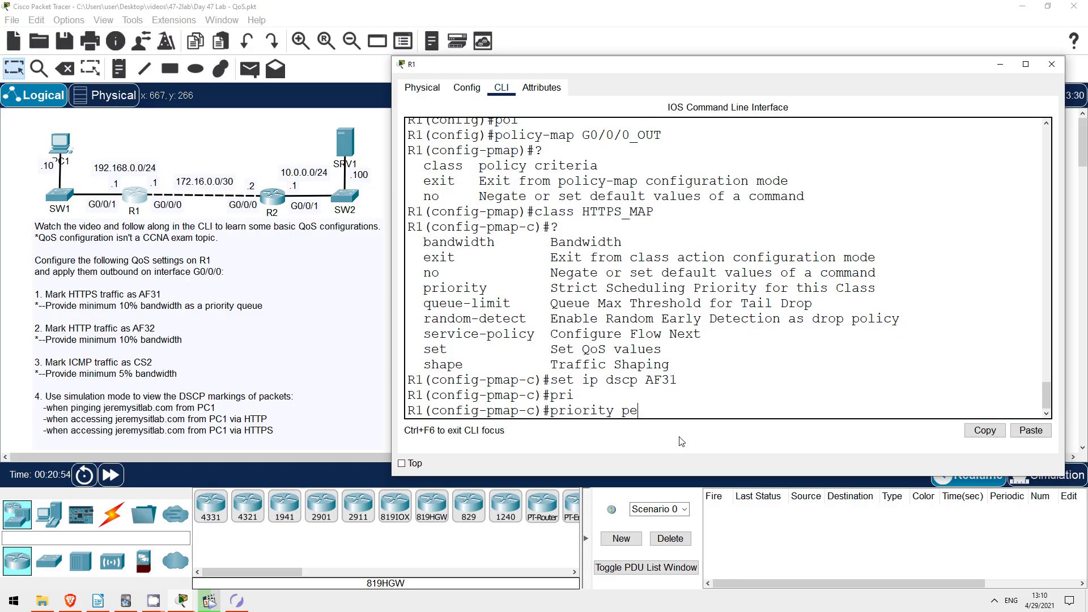
{"action": "type", "text": "r"}
{"action": "key", "text": "Tab"}
{"action": "type", "text": "10"}
{"action": "key", "text": "Return"}
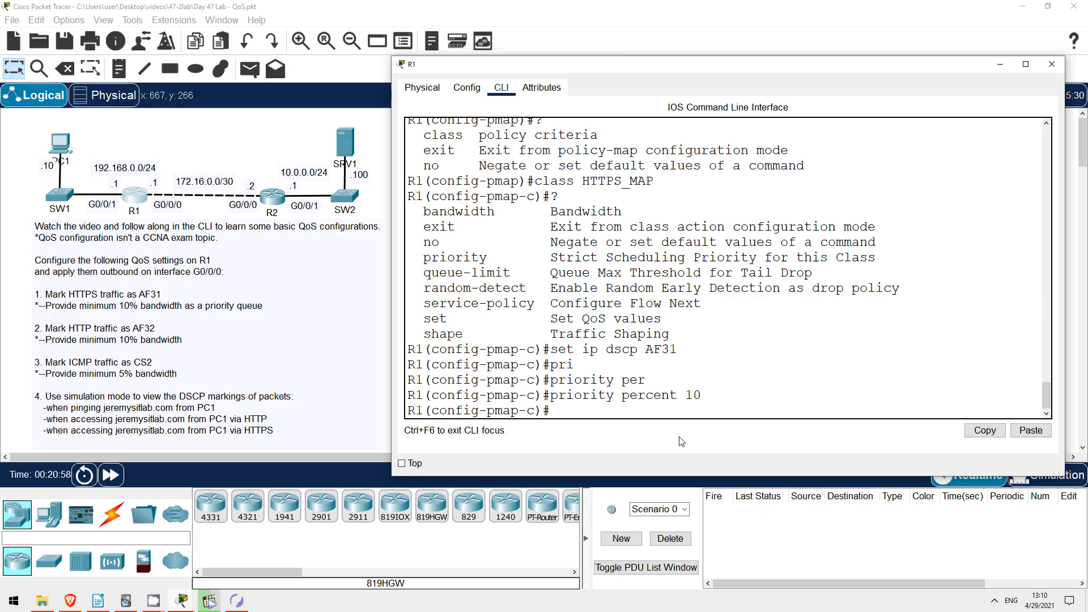
{"action": "type", "text": "exit"}
Step: Leave HTTPS_MAP, give HTTP_MAP DSCP af32 and bandwidth percent 10, then exit the class
{"action": "key", "text": "Return"}
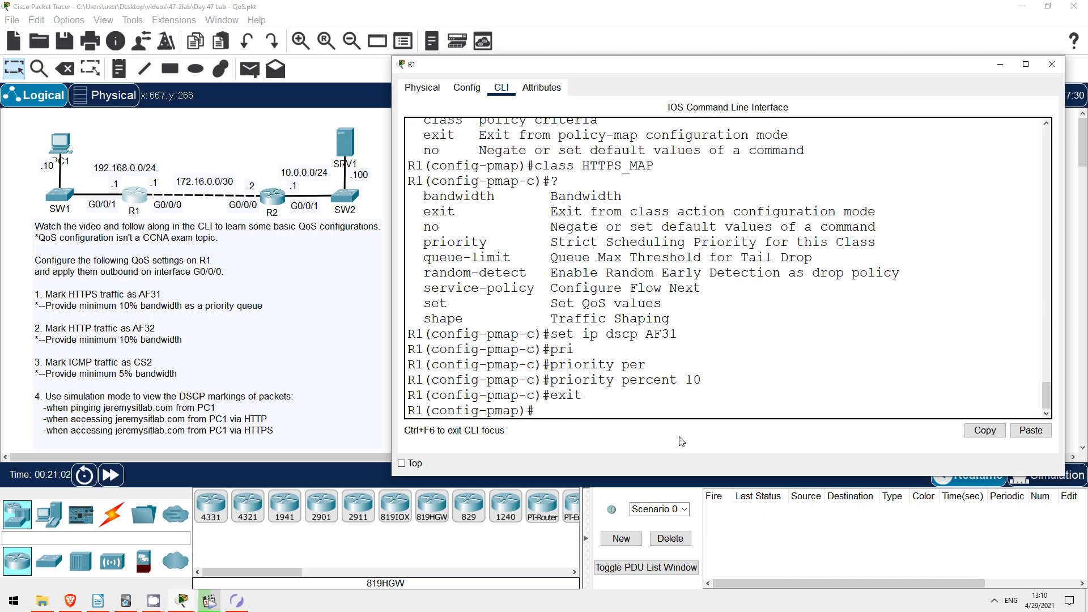
{"action": "type", "text": "class"}
{"action": "key", "text": "Tab"}
{"action": "type", "text": "HT"}
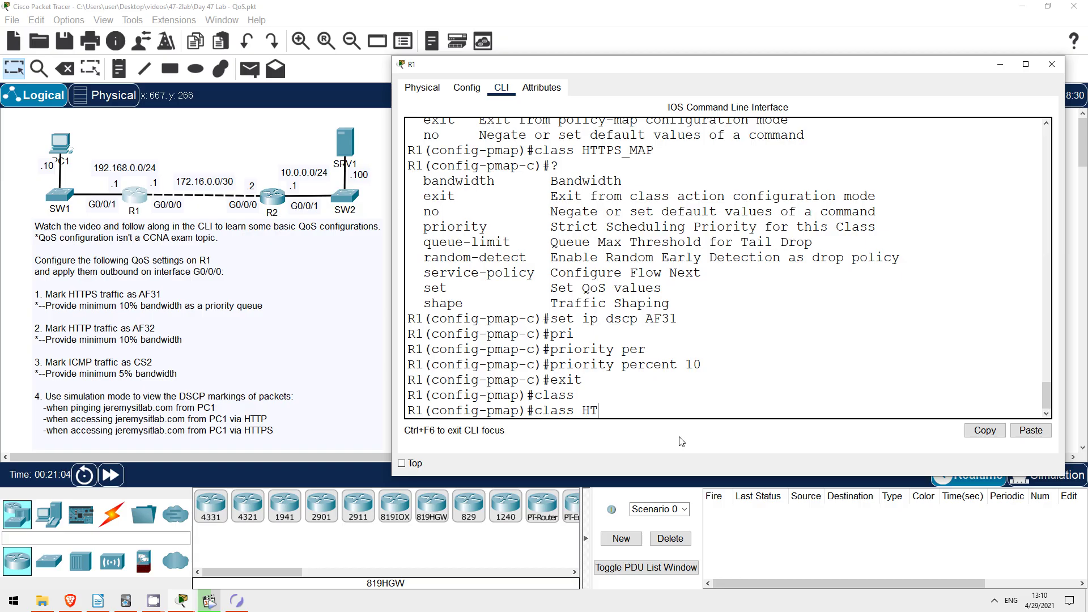
{"action": "type", "text": "TP_MAP"}
{"action": "key", "text": "Return"}
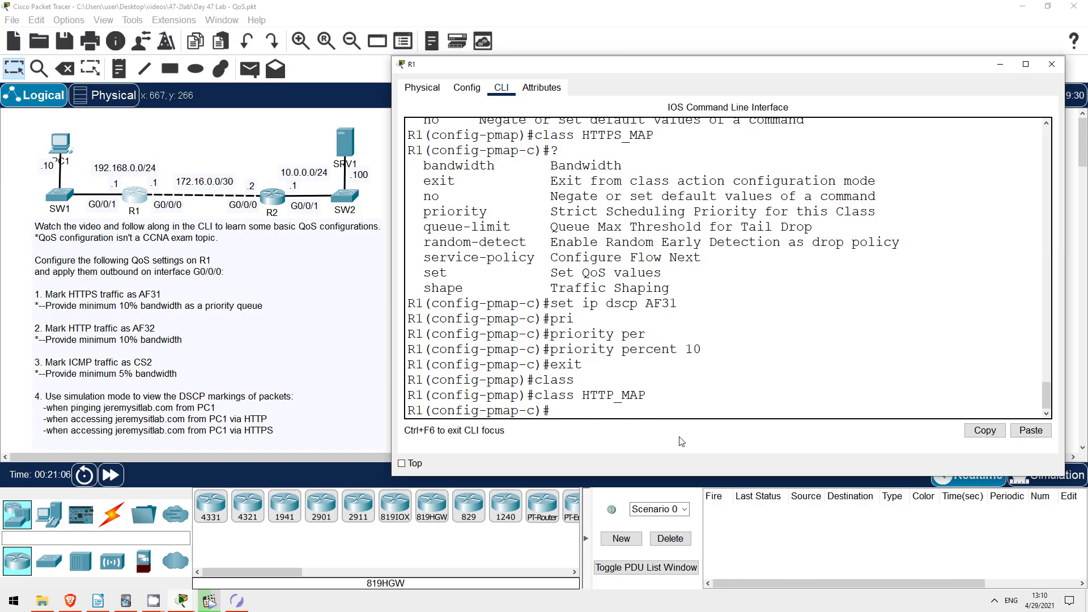
{"action": "type", "text": "set ip dscdp"}
{"action": "key", "text": "BackSpace"}
{"action": "key", "text": "BackSpace"}
{"action": "type", "text": "p af32"}
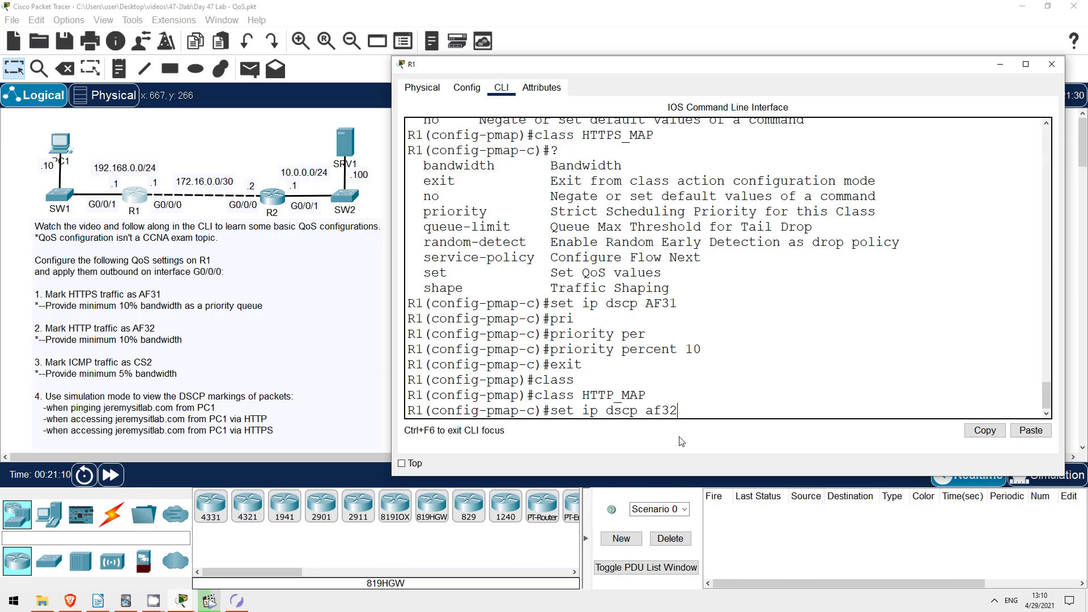
{"action": "key", "text": "Return"}
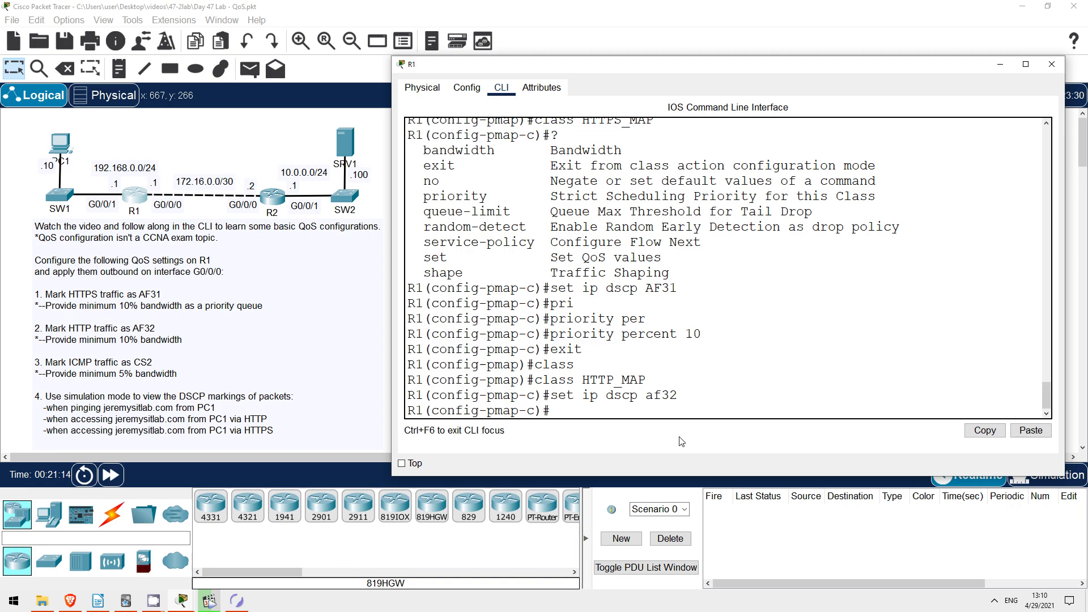
{"action": "type", "text": "band"}
{"action": "key", "text": "Tab"}
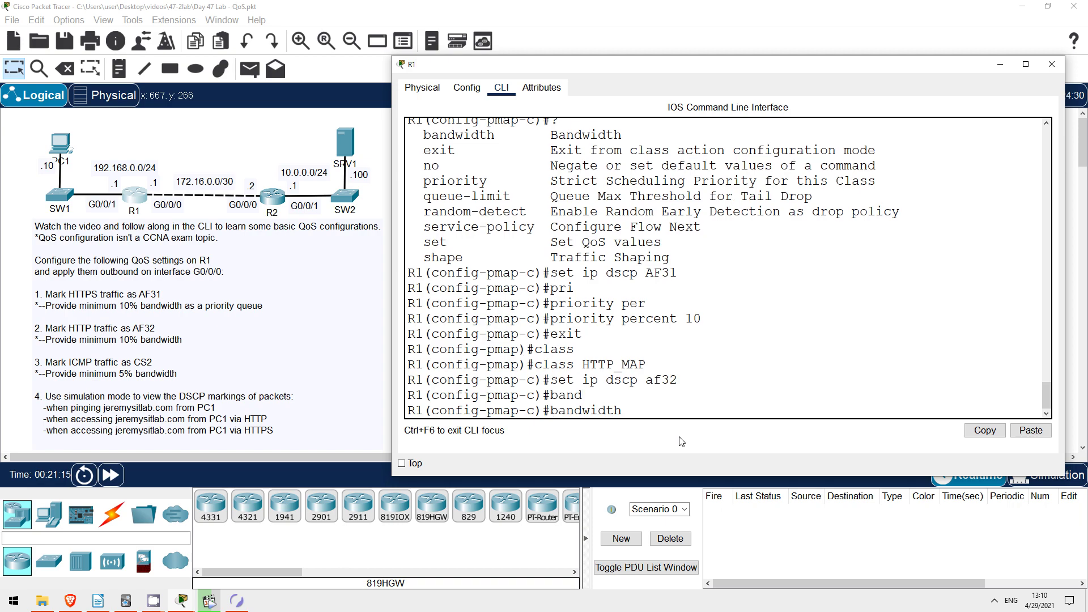
{"action": "type", "text": "? per"}
{"action": "key", "text": "Tab"}
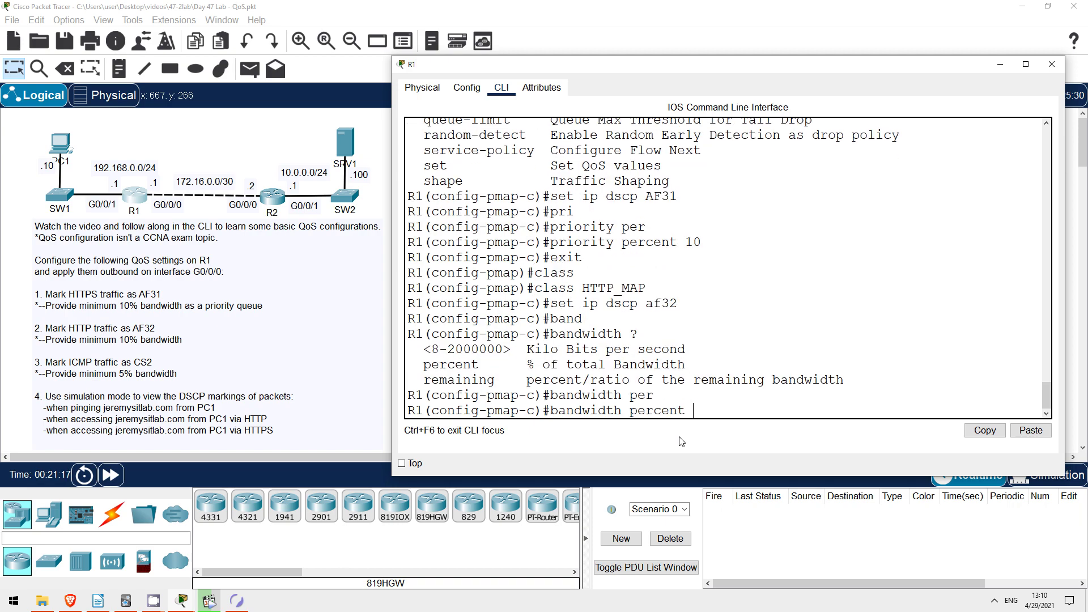
{"action": "type", "text": "?10"}
{"action": "key", "text": "Return"}
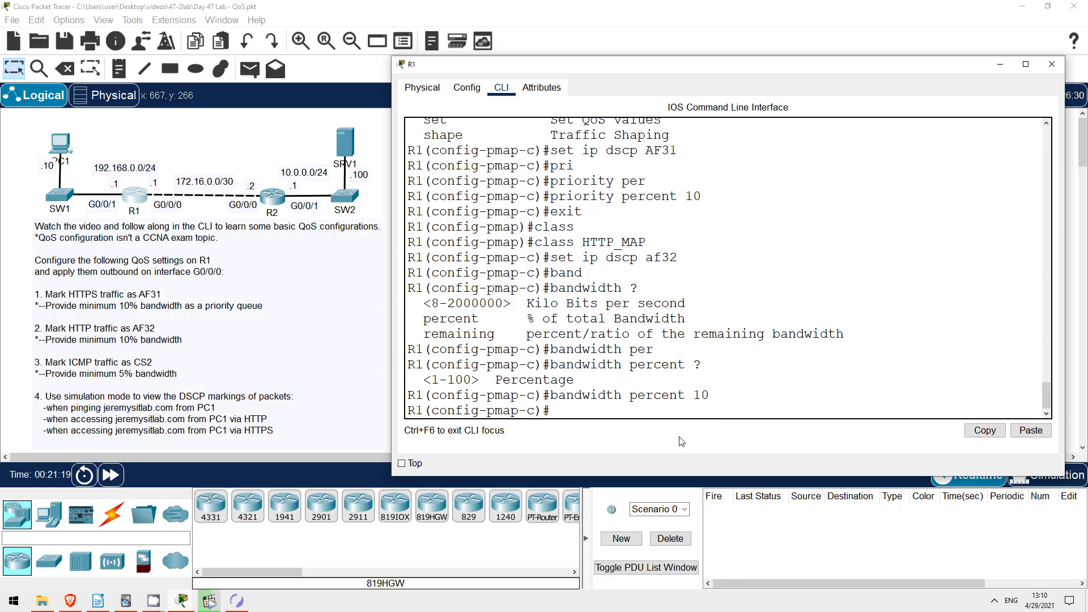
{"action": "type", "text": "exit"}
{"action": "key", "text": "Return"}
{"action": "key", "text": "Return"}
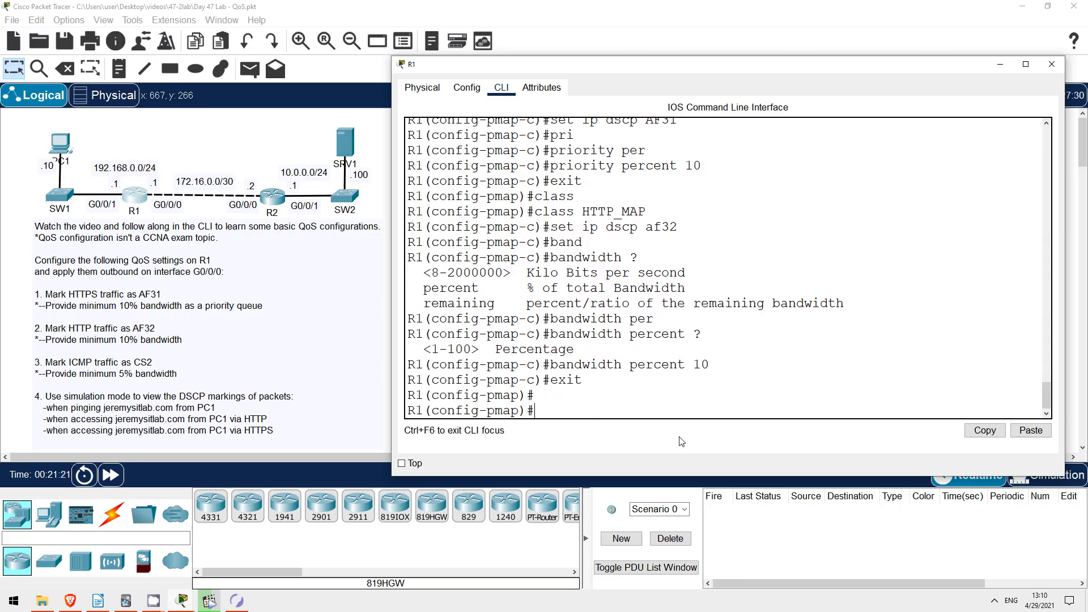
{"action": "type", "text": "cla"}
{"action": "type", "text": "ss"}
Step: Give ICMP_MAP DSCP cs2 and bandwidth percent 5, then exit to global configuration
{"action": "key", "text": "Tab"}
{"action": "type", "text": "ICMP_MAP"}
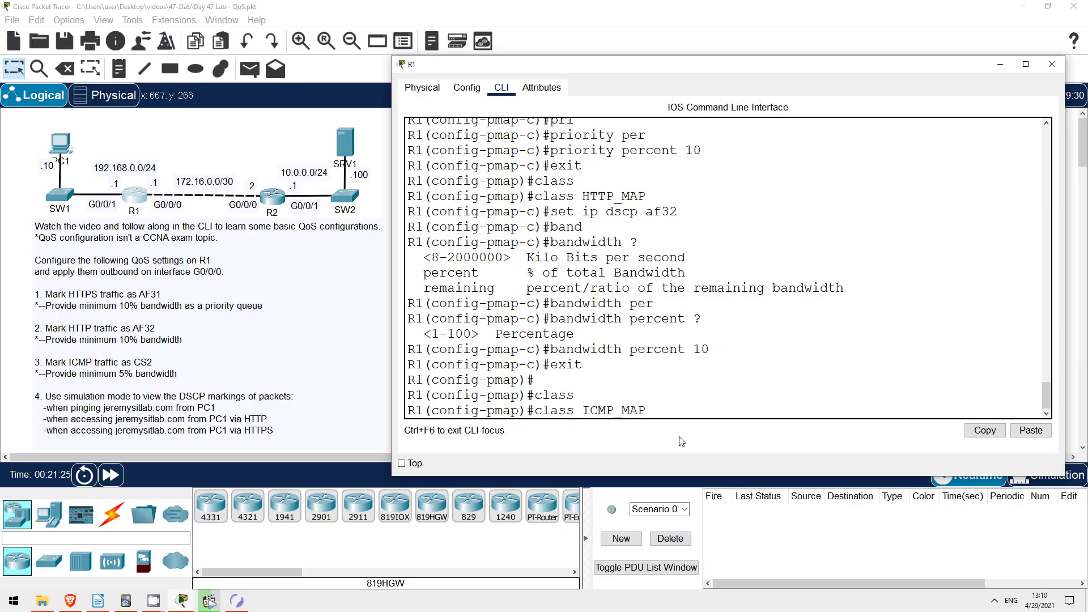
{"action": "key", "text": "Return"}
{"action": "type", "text": "set ip dscp c"}
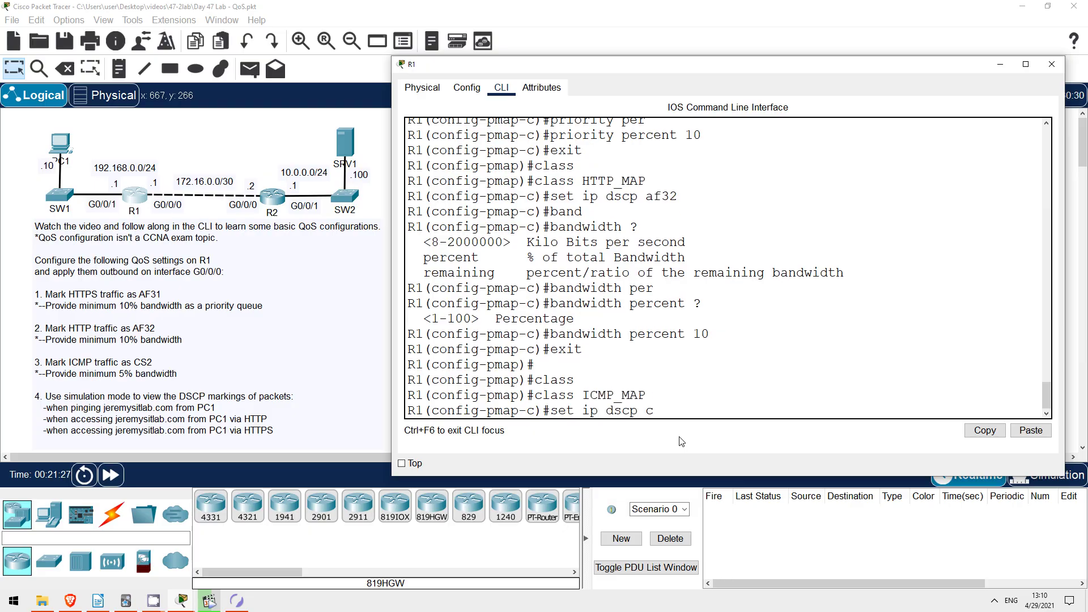
{"action": "type", "text": "2"}
{"action": "key", "text": "BackSpace"}
{"action": "type", "text": "s2"}
{"action": "key", "text": "Return"}
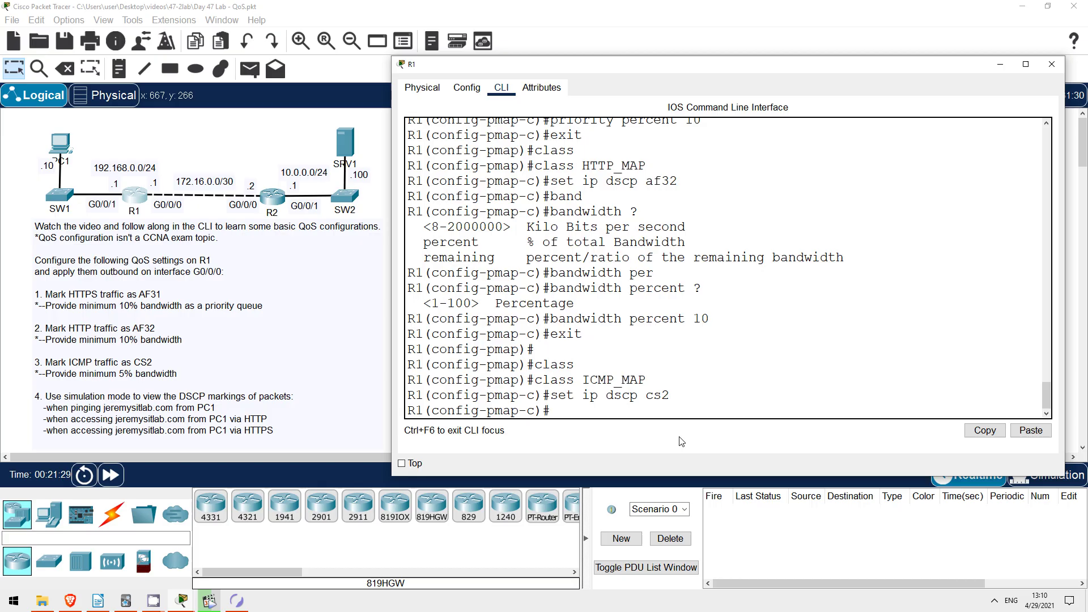
{"action": "type", "text": "band"}
{"action": "key", "text": "Tab"}
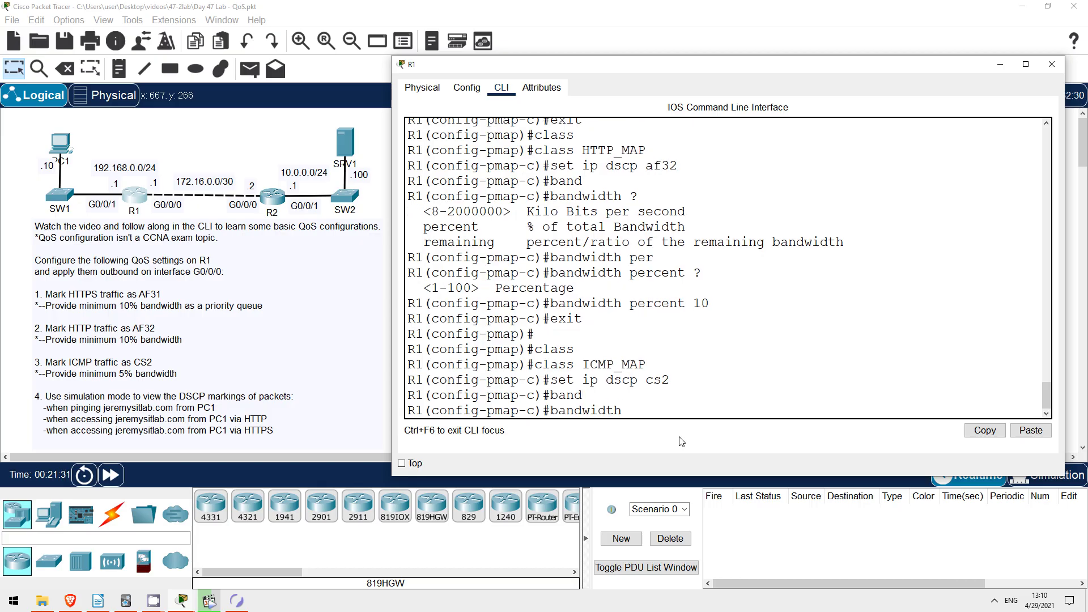
{"action": "type", "text": "per"}
{"action": "key", "text": "Tab"}
{"action": "type", "text": "5"}
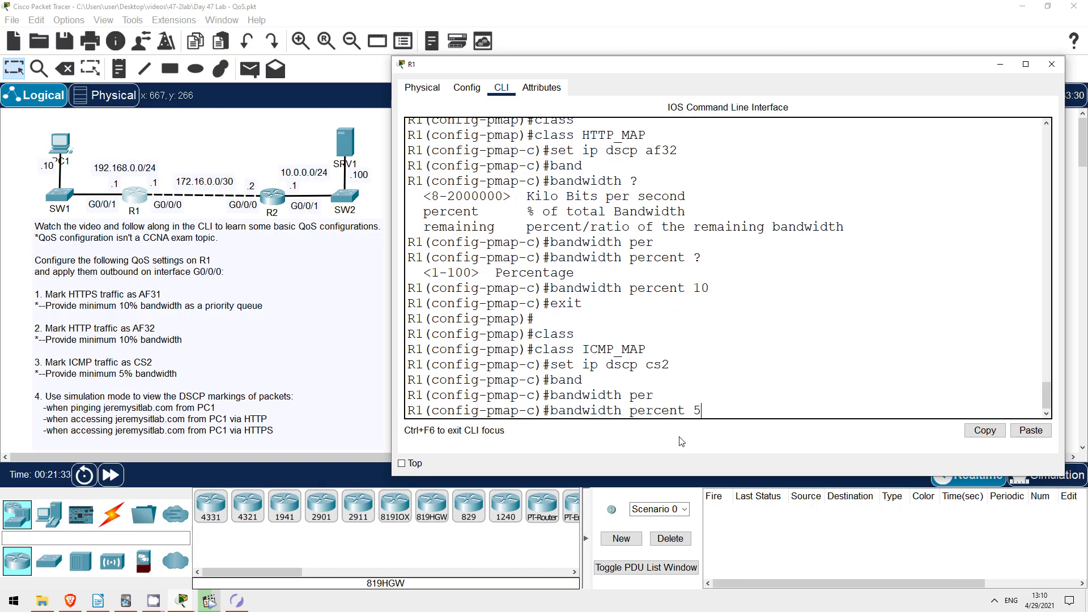
{"action": "key", "text": "Return"}
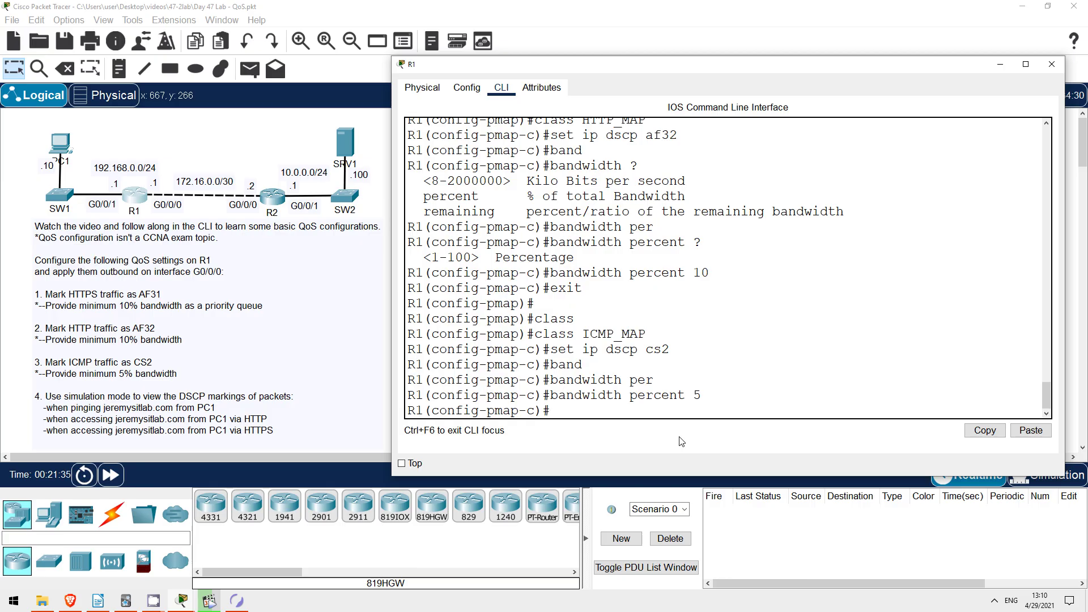
{"action": "type", "text": "exit"}
{"action": "key", "text": "Return"}
{"action": "type", "text": "exit"}
{"action": "key", "text": "Return"}
{"action": "key", "text": "Return"}
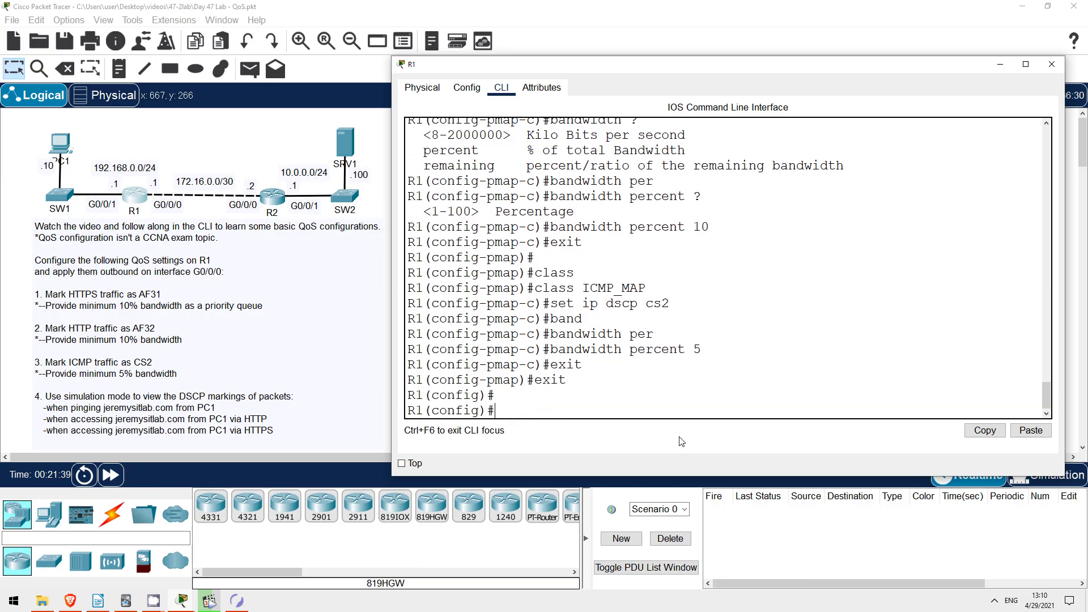
{"action": "type", "text": "do sh run | s"}
{"action": "type", "text": "ection"}
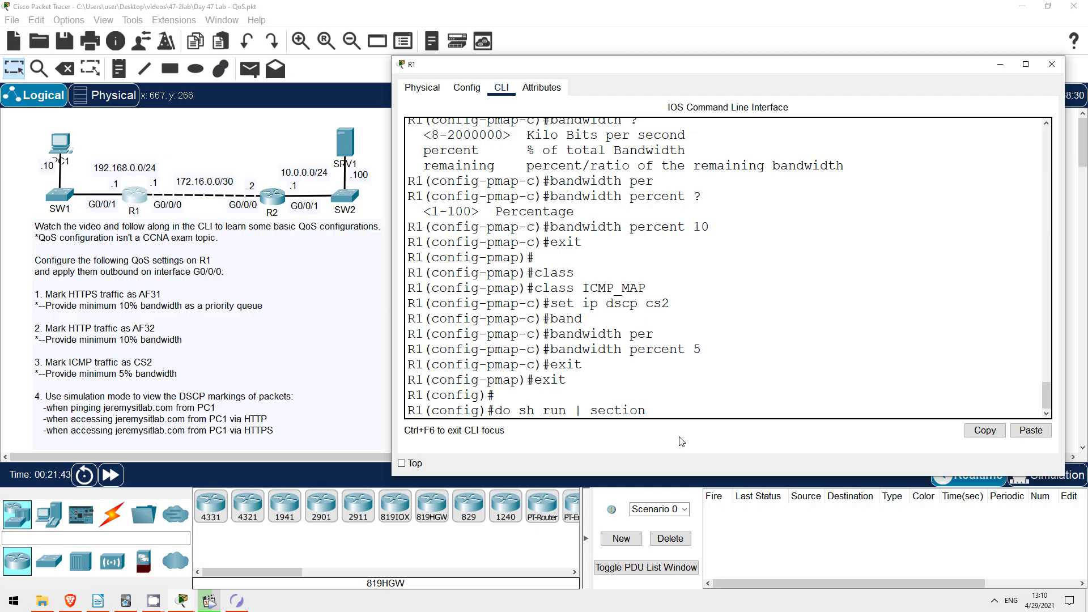
{"action": "type", "text": " policy-map"}
Step: Run 'do sh run | section policy-map' and highlight the G0/0/0_OUT policy name
{"action": "key", "text": "Return"}
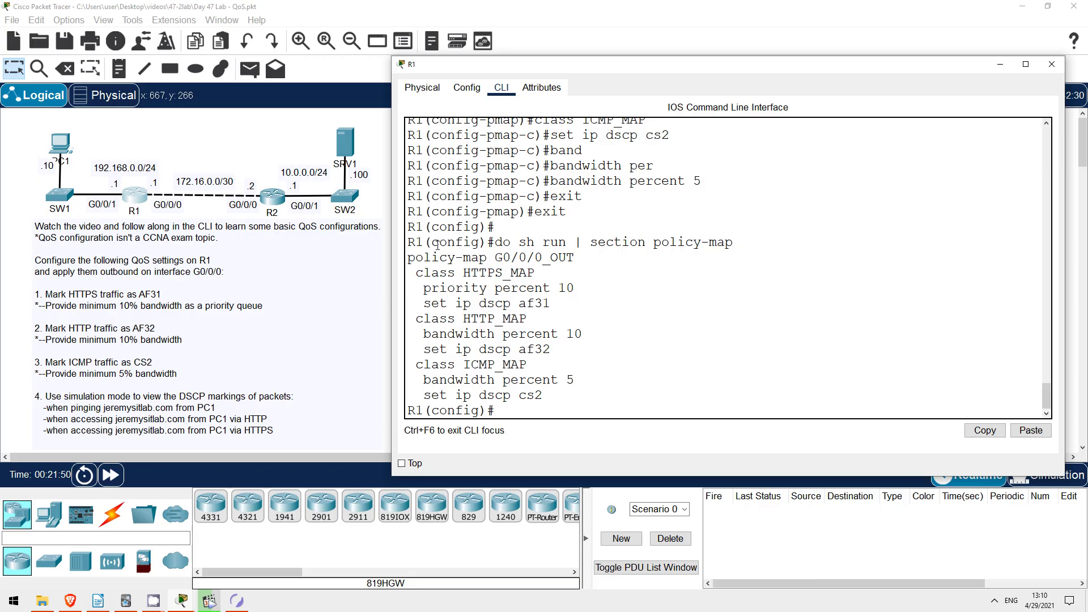
{"action": "left_click_drag", "start_coordinate": [495, 258], "coordinate": [573, 257]}
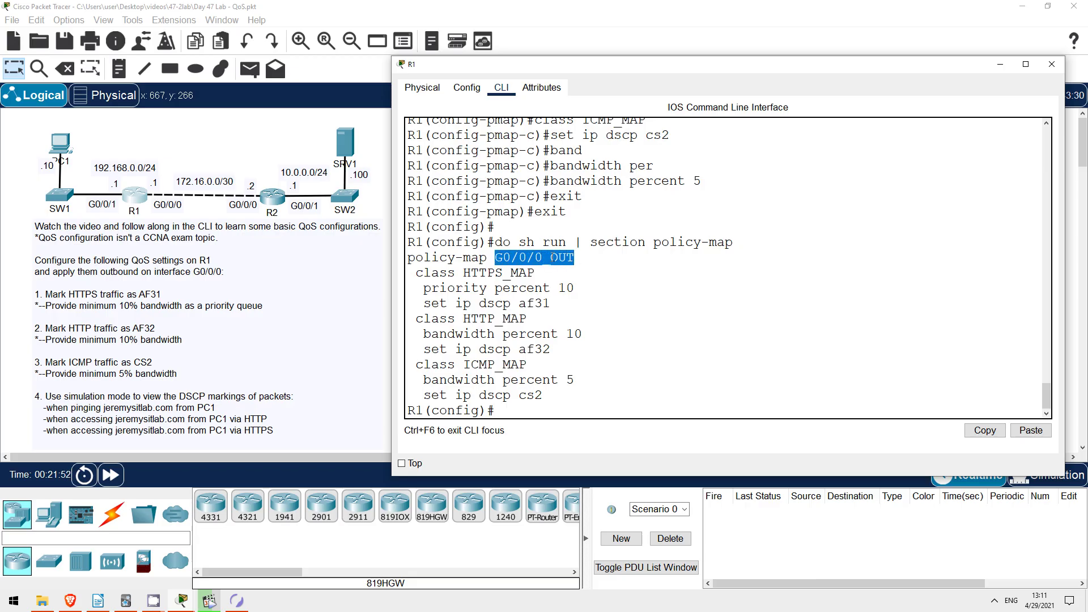
{"action": "left_click", "coordinate": [520, 258]}
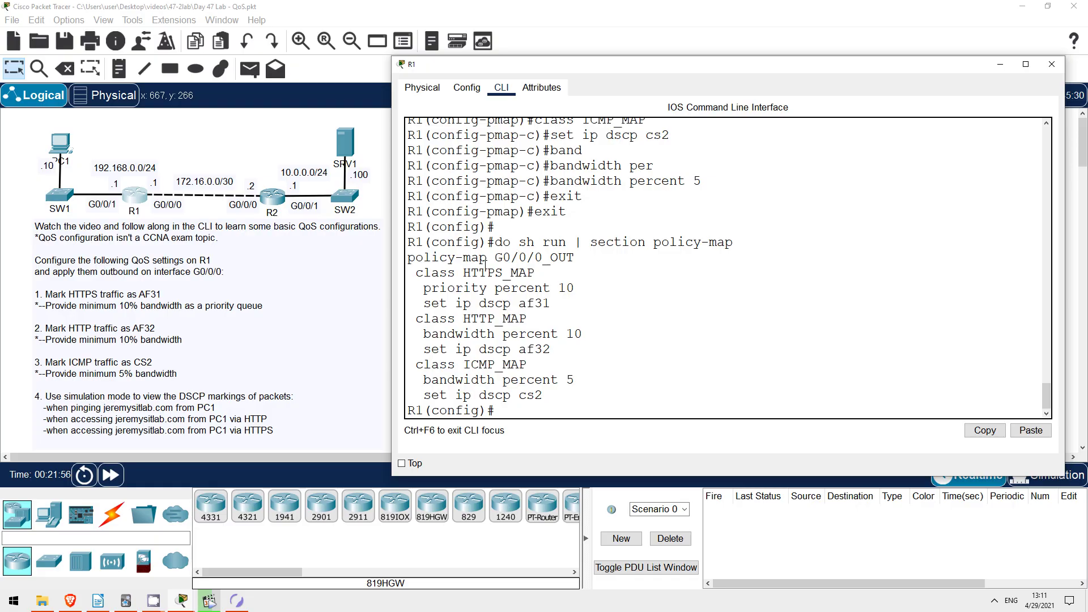
Step: Highlight the HTTPS_MAP class with its af31 marking, then the HTTP_MAP and ICMP_MAP classes
{"action": "left_click_drag", "start_coordinate": [460, 274], "coordinate": [534, 281]}
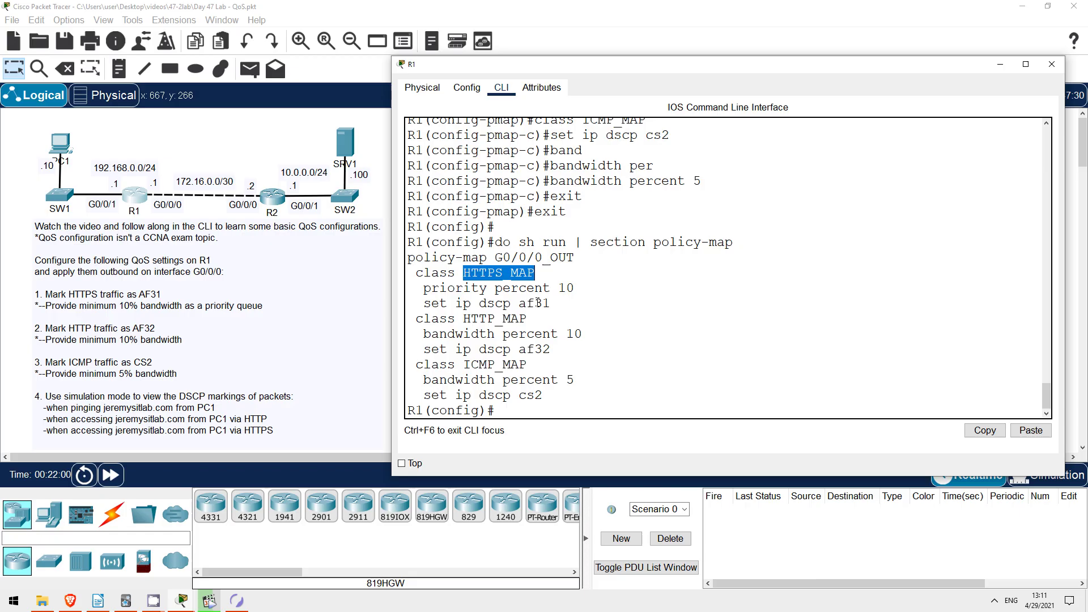
{"action": "mouse_move", "coordinate": [520, 303]}
{"action": "left_mouse_down"}
{"action": "mouse_move", "coordinate": [558, 304]}
{"action": "mouse_move", "coordinate": [577, 288]}
{"action": "left_mouse_up"}
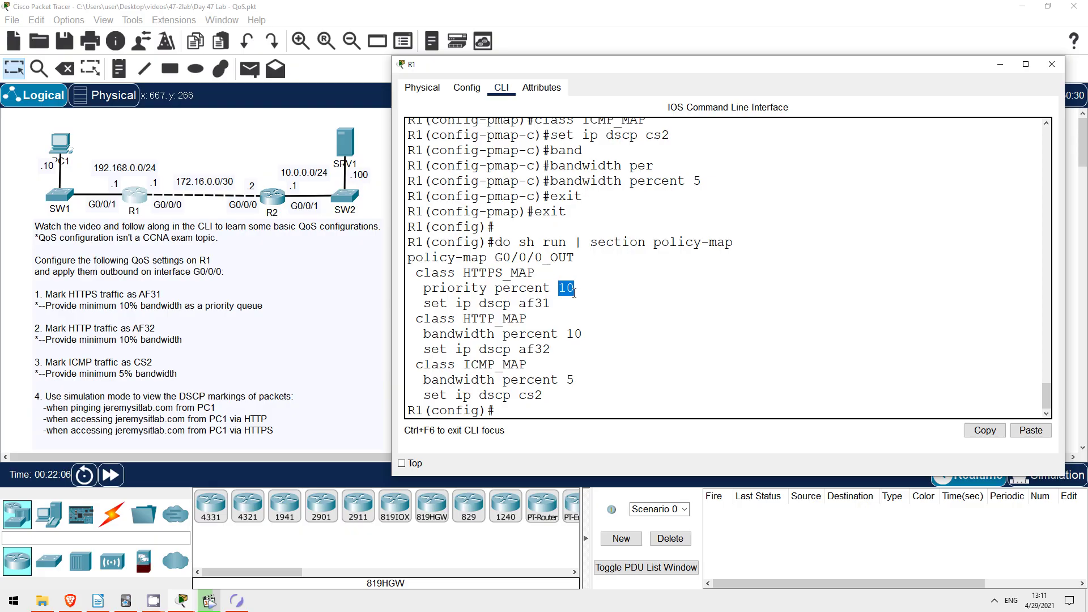
{"action": "left_click", "coordinate": [459, 320]}
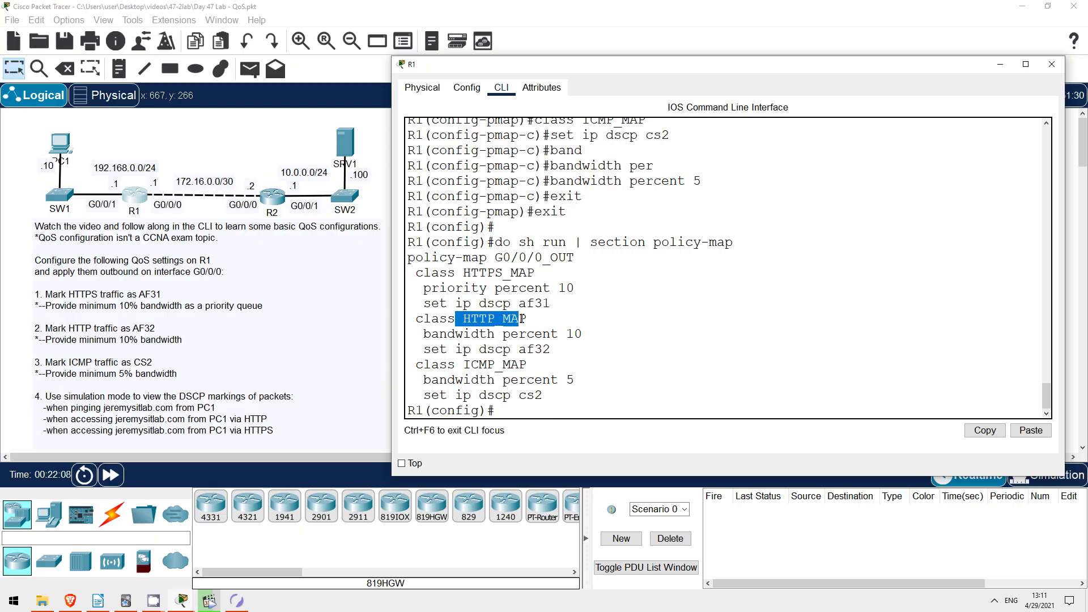
{"action": "mouse_move", "coordinate": [523, 320]}
{"action": "left_mouse_down"}
{"action": "mouse_move", "coordinate": [575, 352]}
{"action": "mouse_move", "coordinate": [574, 335]}
{"action": "mouse_move", "coordinate": [588, 333]}
{"action": "left_mouse_up"}
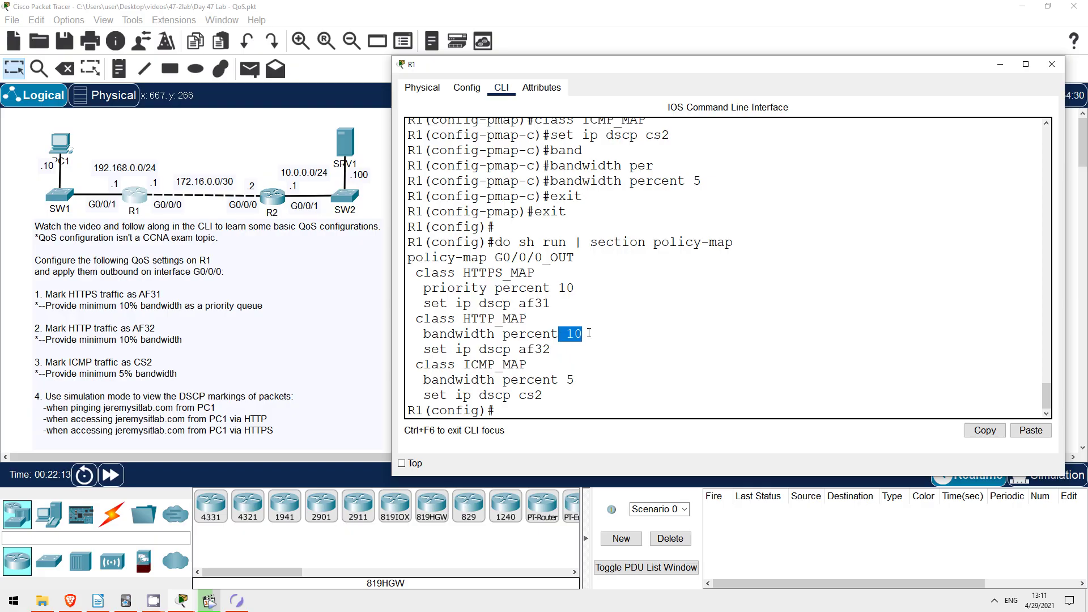
{"action": "left_click", "coordinate": [572, 348]}
{"action": "mouse_move", "coordinate": [460, 363]}
{"action": "left_mouse_down"}
{"action": "mouse_move", "coordinate": [512, 366]}
{"action": "mouse_move", "coordinate": [547, 395]}
{"action": "mouse_move", "coordinate": [580, 380]}
{"action": "left_mouse_up"}
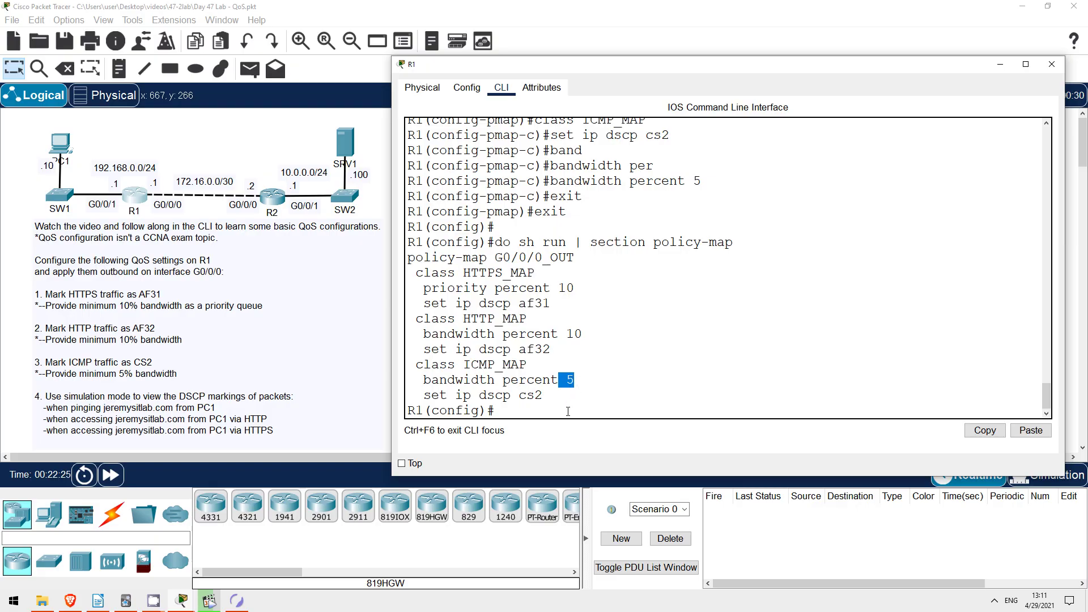
{"action": "left_click", "coordinate": [568, 412]}
{"action": "type", "text": "int g0/0/0"}
{"action": "type", "text": "0"}
Step: Enter interface g0/0/0 and apply 'service-policy output G0/0/0_OUT'
{"action": "key", "text": "Return"}
{"action": "type", "text": "ser"}
{"action": "key", "text": "Tab"}
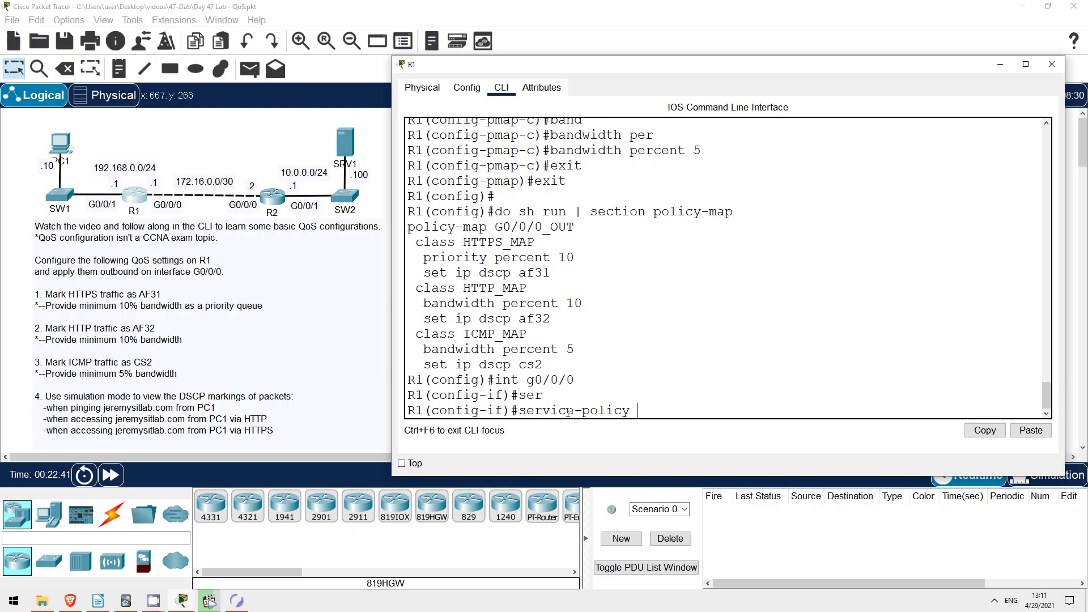
{"action": "type", "text": "ut"}
{"action": "key", "text": "Tab"}
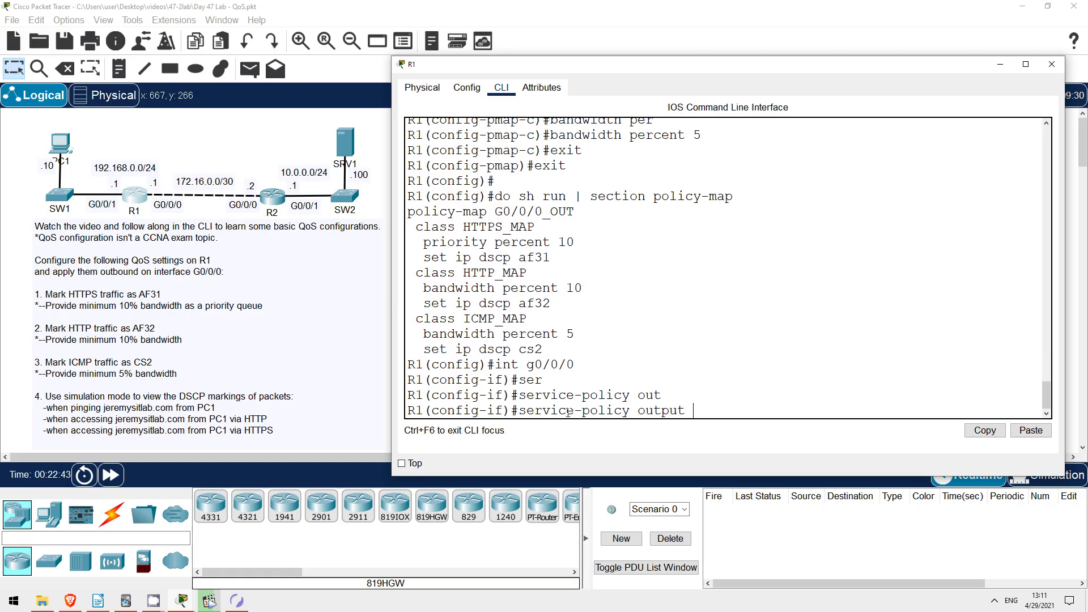
{"action": "type", "text": "G0/0/0"}
{"action": "type", "text": "_OUT"}
{"action": "key", "text": "Return"}
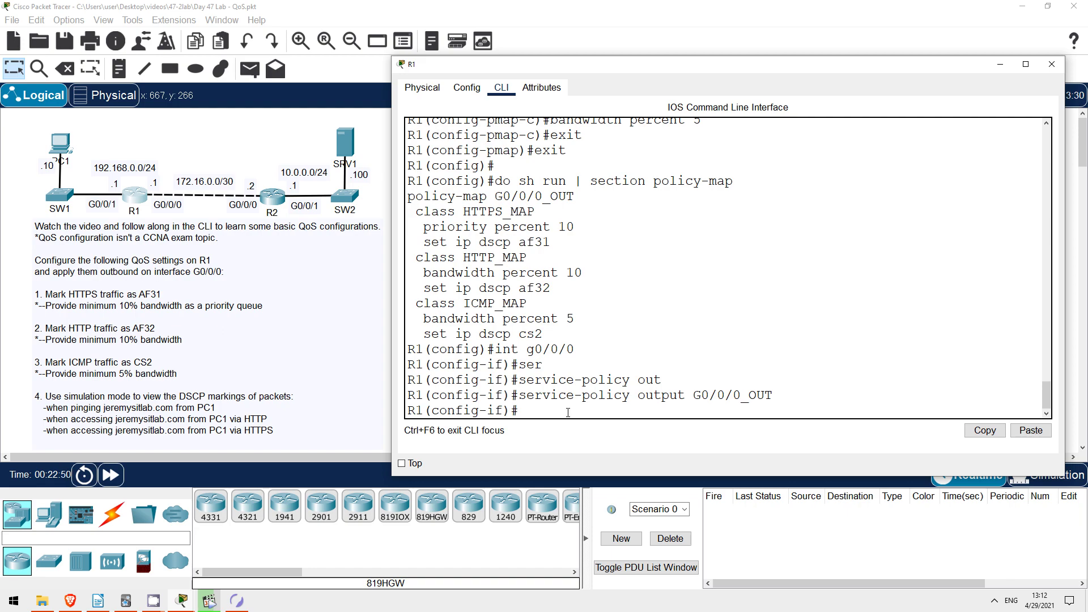
{"action": "type", "text": "end"}
Step: End configuration, run 'show run', and highlight the three class-maps and the G0/0/0_OUT policy-map
{"action": "key", "text": "Return"}
{"action": "key", "text": "Return"}
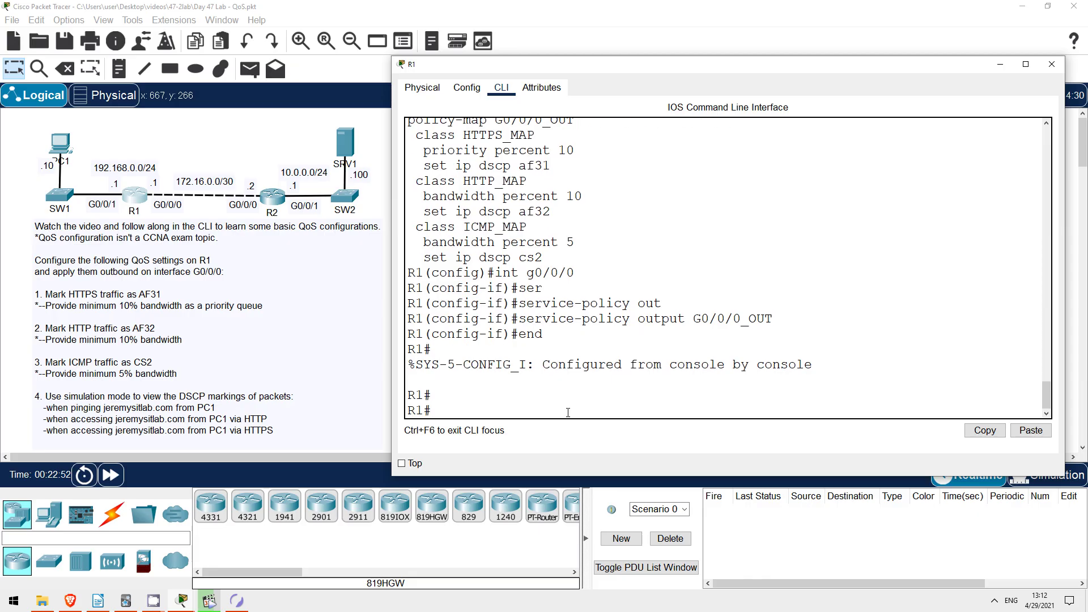
{"action": "type", "text": "show run"}
{"action": "key", "text": "Return"}
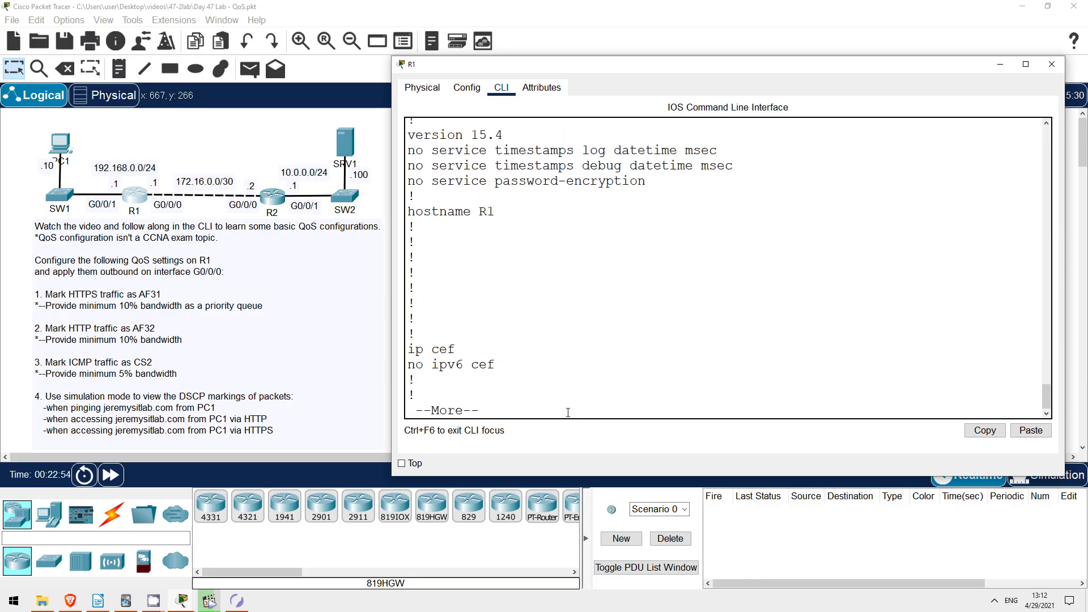
{"action": "key", "text": "space"}
{"action": "key", "text": "Return"}
{"action": "key", "text": "Return"}
{"action": "key", "text": "Return"}
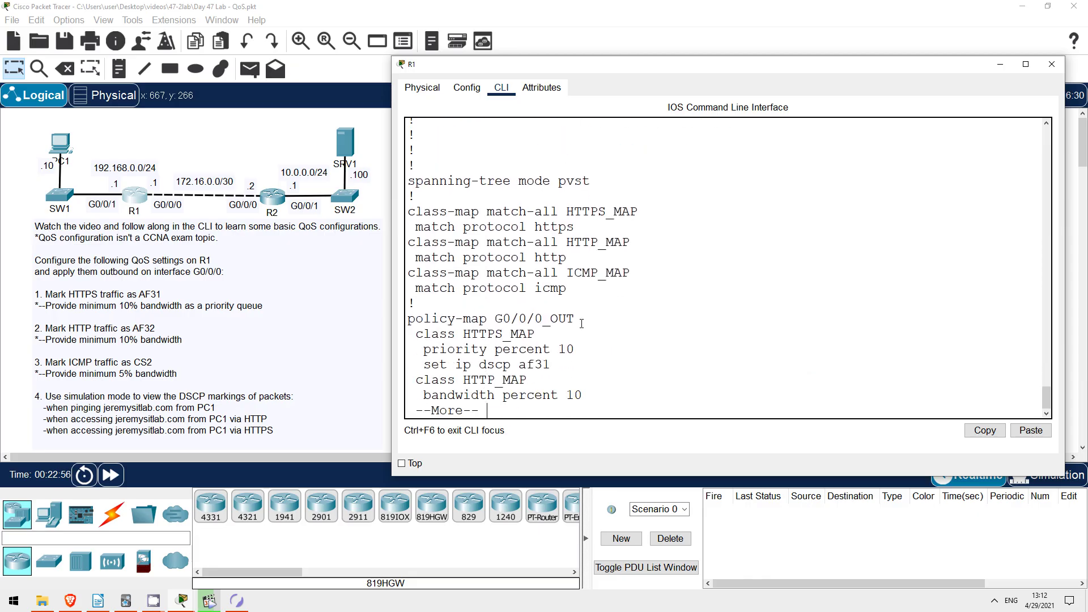
{"action": "key", "text": "Return"}
{"action": "key", "text": "Return"}
{"action": "key", "text": "Return"}
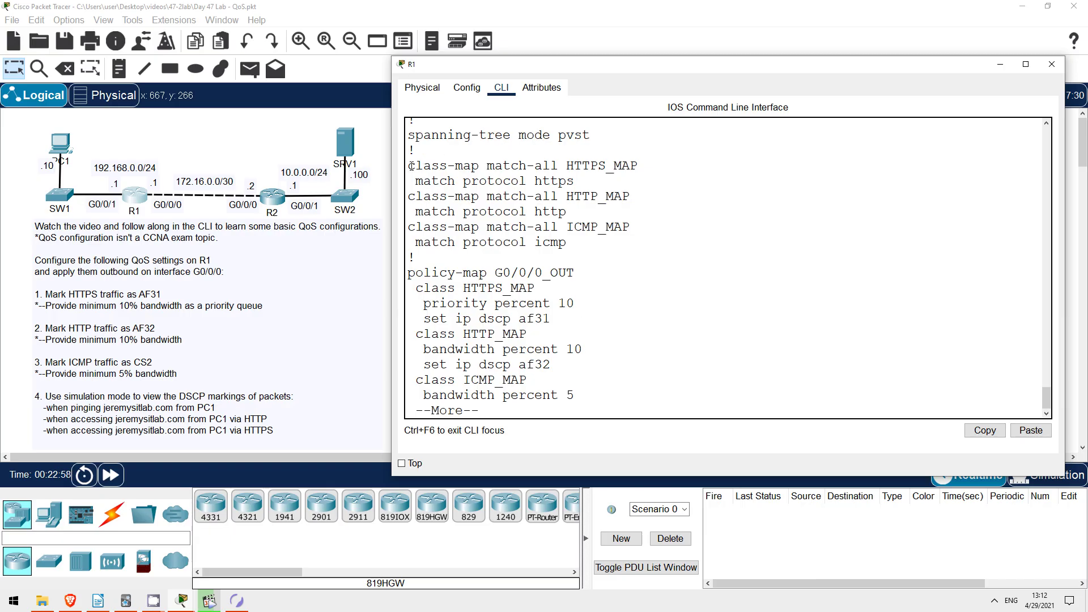
{"action": "left_click_drag", "start_coordinate": [411, 166], "coordinate": [616, 241]}
{"action": "left_click", "coordinate": [525, 407]}
{"action": "key", "text": "Return"}
{"action": "key", "text": "Return"}
{"action": "key", "text": "Return"}
{"action": "key", "text": "Return"}
{"action": "mouse_move", "coordinate": [408, 211]}
{"action": "left_mouse_down"}
{"action": "mouse_move", "coordinate": [585, 288]}
{"action": "mouse_move", "coordinate": [559, 350]}
{"action": "left_mouse_up"}
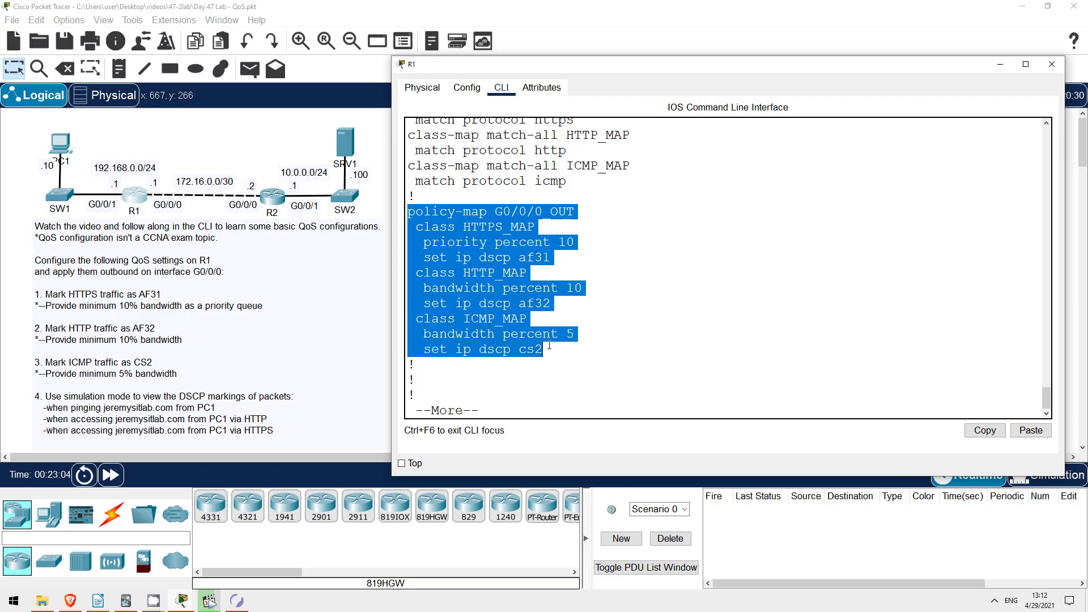
{"action": "left_click", "coordinate": [522, 401]}
Step: Highlight the service-policy output line under G0/0/0, then close R1's window
{"action": "key", "text": "Return"}
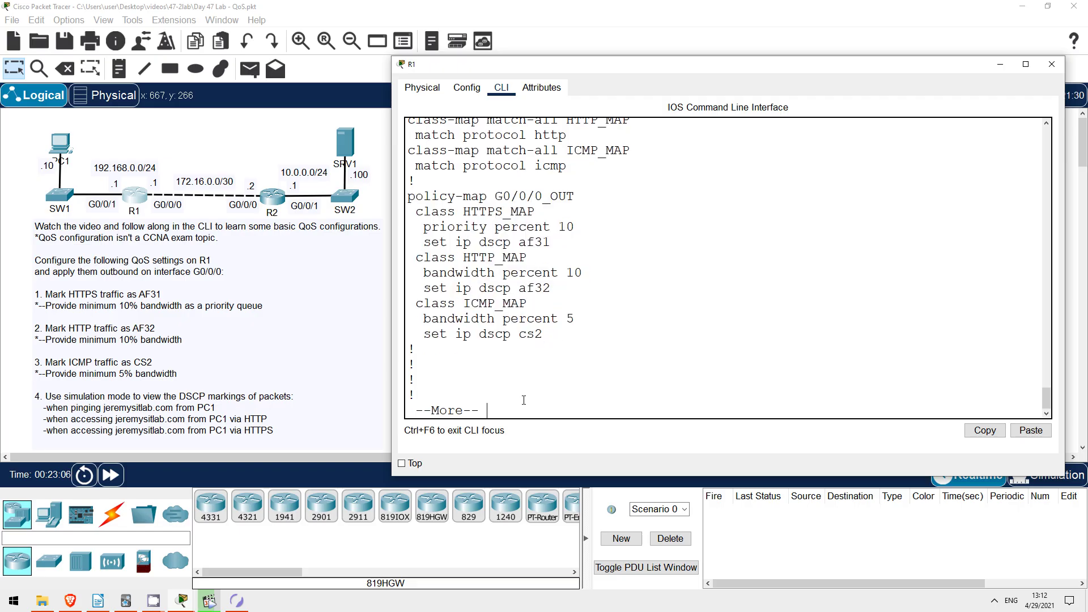
{"action": "key", "text": "Return"}
{"action": "key", "text": "Return"}
{"action": "key", "text": "Return"}
{"action": "key", "text": "Return"}
{"action": "key", "text": "Return"}
{"action": "key", "text": "Return"}
{"action": "key", "text": "Return"}
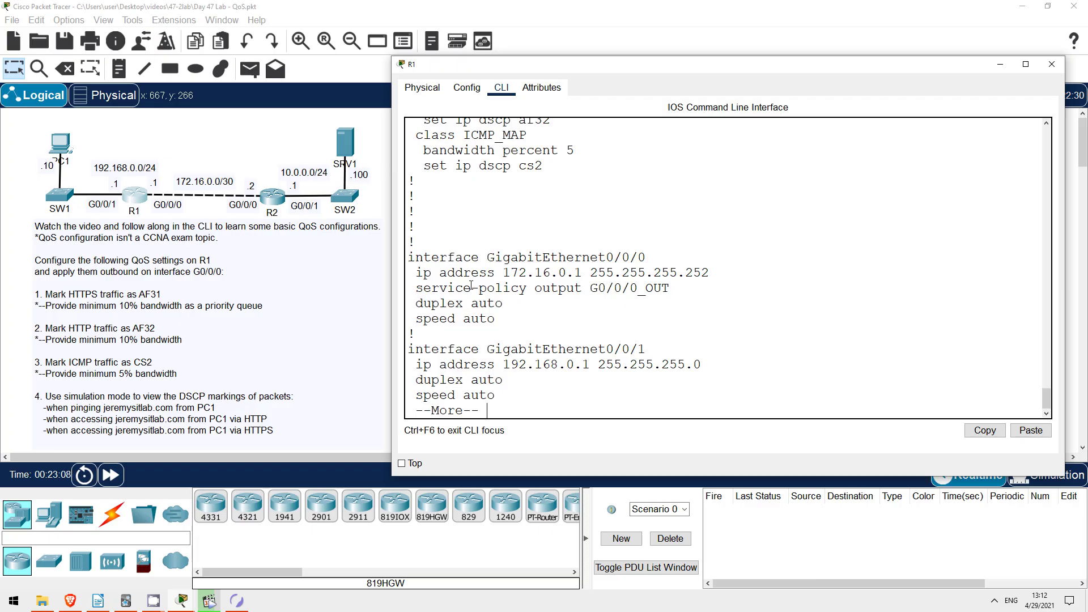
{"action": "mouse_move", "coordinate": [419, 290]}
{"action": "left_mouse_down"}
{"action": "mouse_move", "coordinate": [502, 305]}
{"action": "mouse_move", "coordinate": [679, 288]}
{"action": "left_mouse_up"}
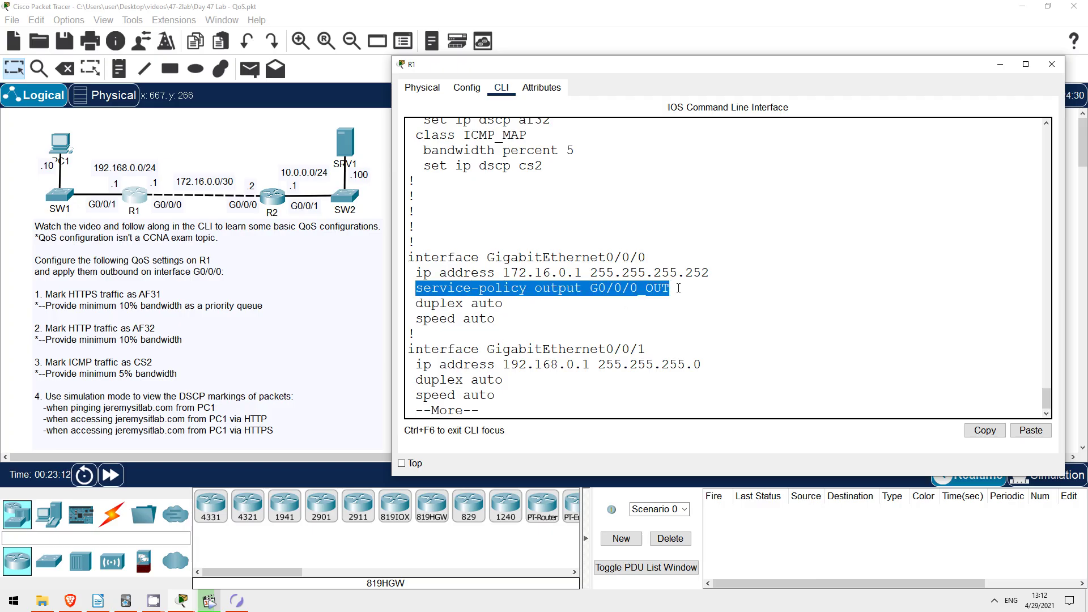
{"action": "left_click", "coordinate": [555, 416]}
{"action": "key", "text": "space"}
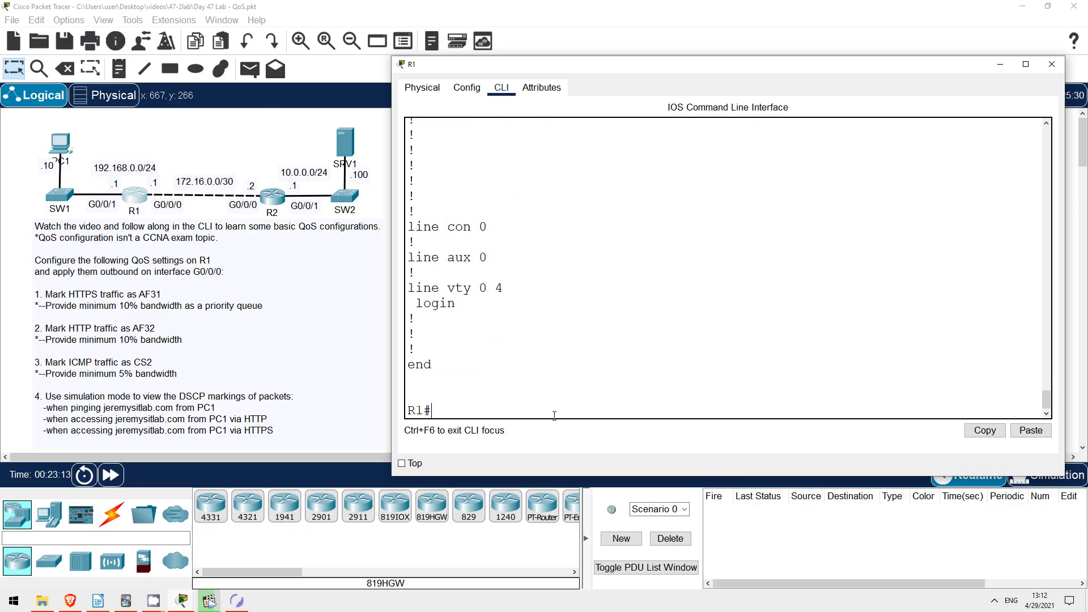
{"action": "key", "text": "alt+F4"}
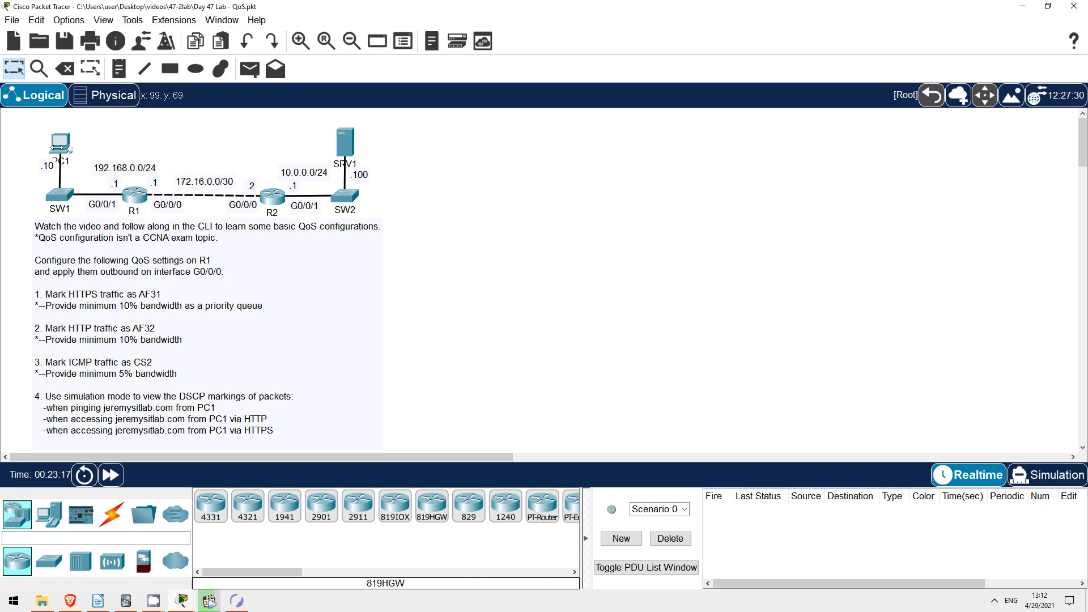
Step: In simulation mode, ping 10.0.0.100 from PC1 and forward the packet to R1
{"action": "left_click", "coordinate": [1047, 475]}
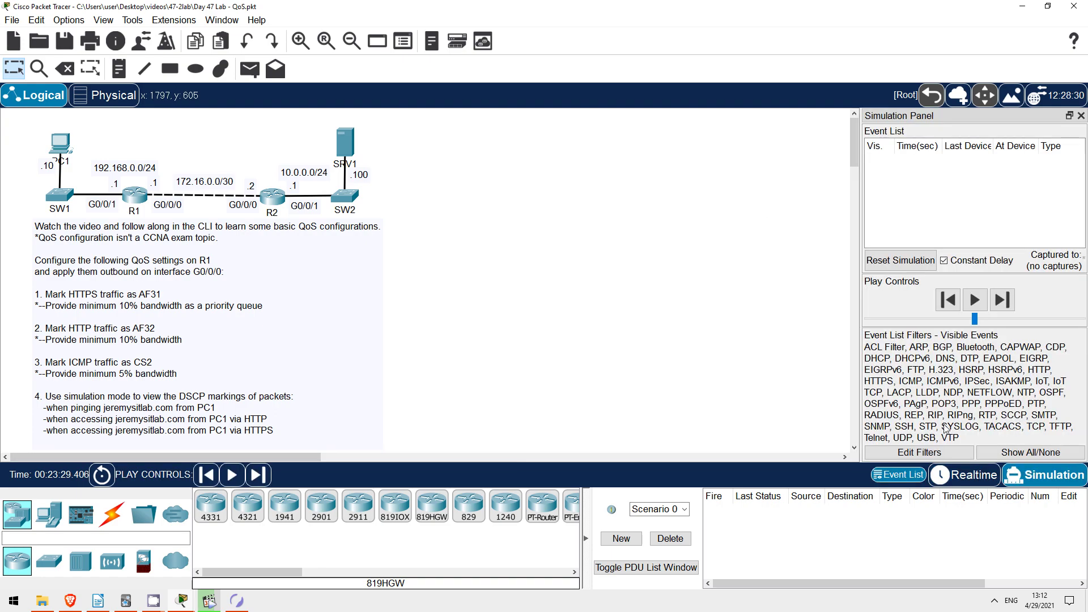
{"action": "left_click", "coordinate": [56, 141]}
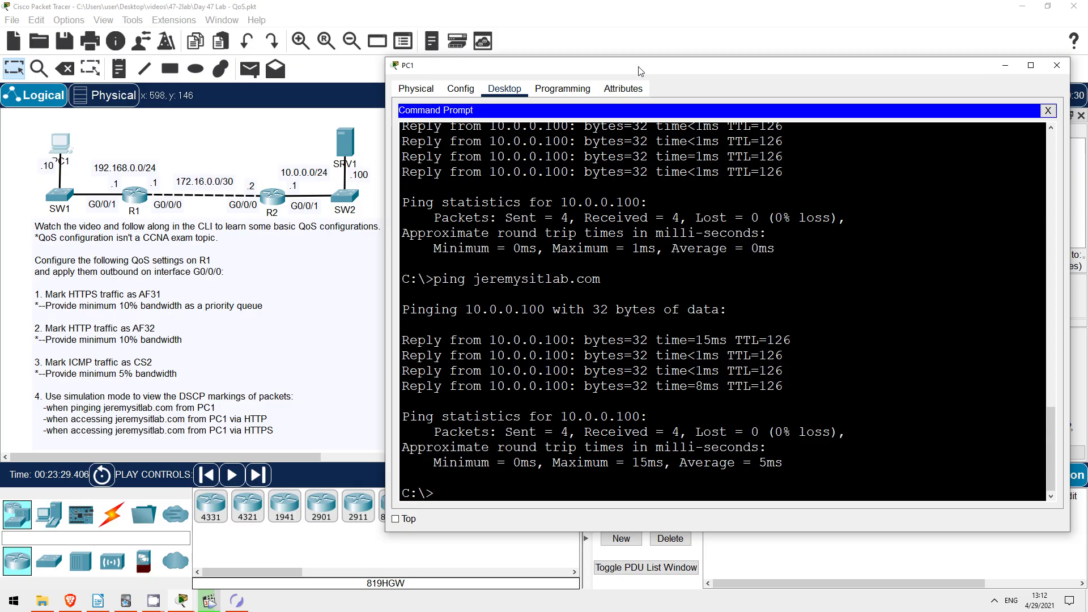
{"action": "left_click_drag", "start_coordinate": [640, 69], "coordinate": [606, 50]}
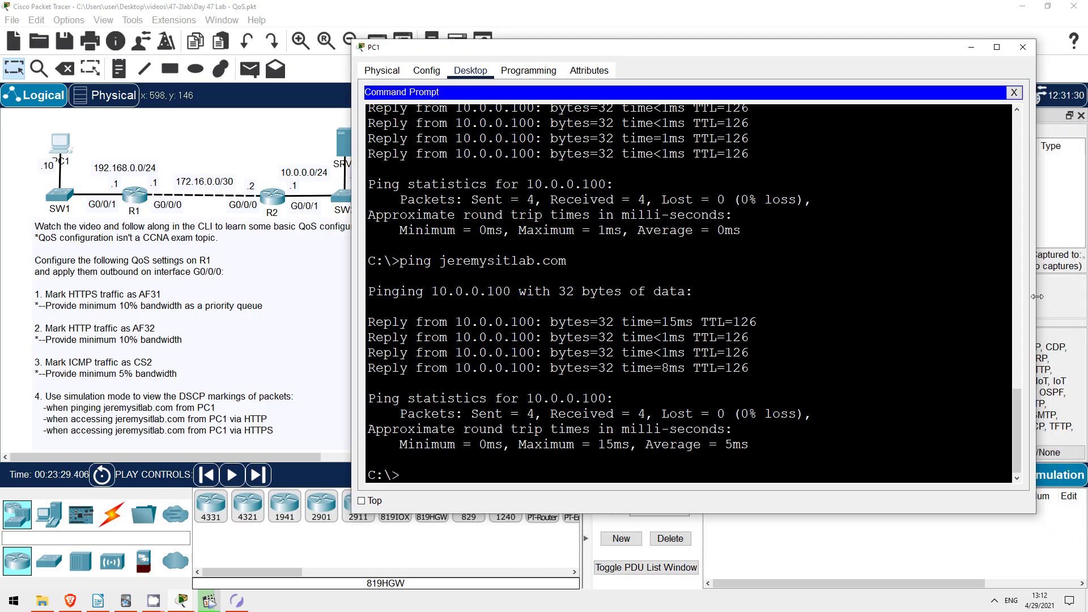
{"action": "left_click_drag", "start_coordinate": [1031, 290], "coordinate": [908, 294]}
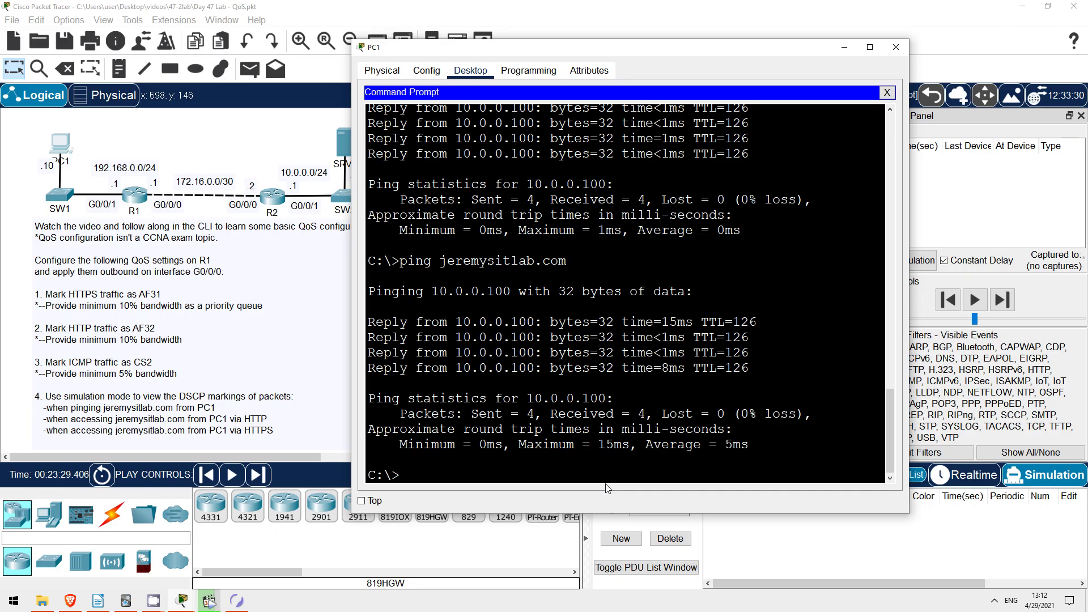
{"action": "type", "text": "ping 1"}
{"action": "type", "text": "0.0.0.100"}
{"action": "key", "text": "Return"}
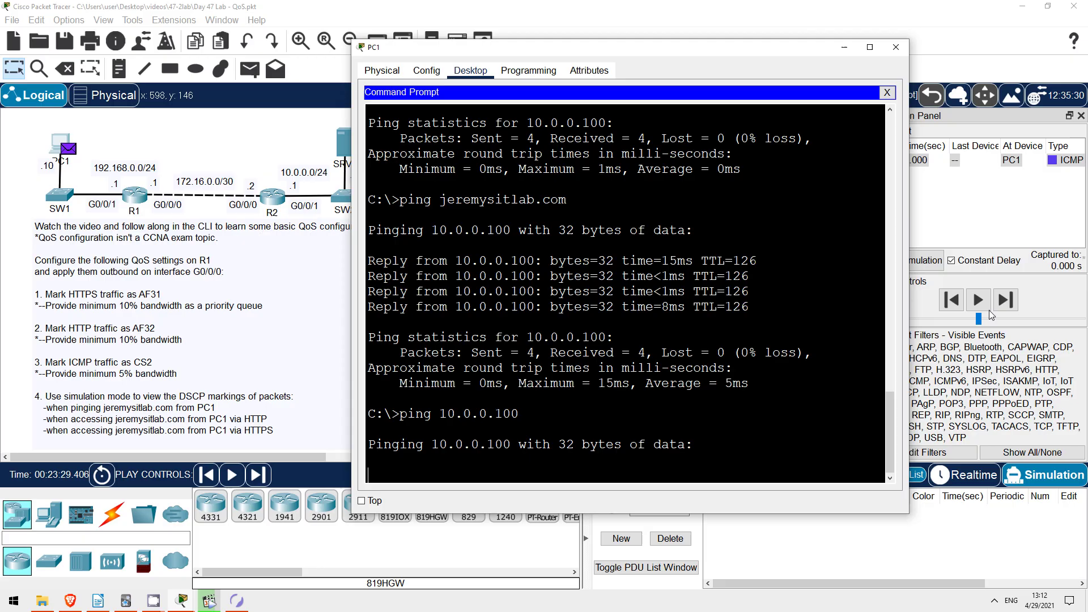
{"action": "left_click", "coordinate": [1007, 300]}
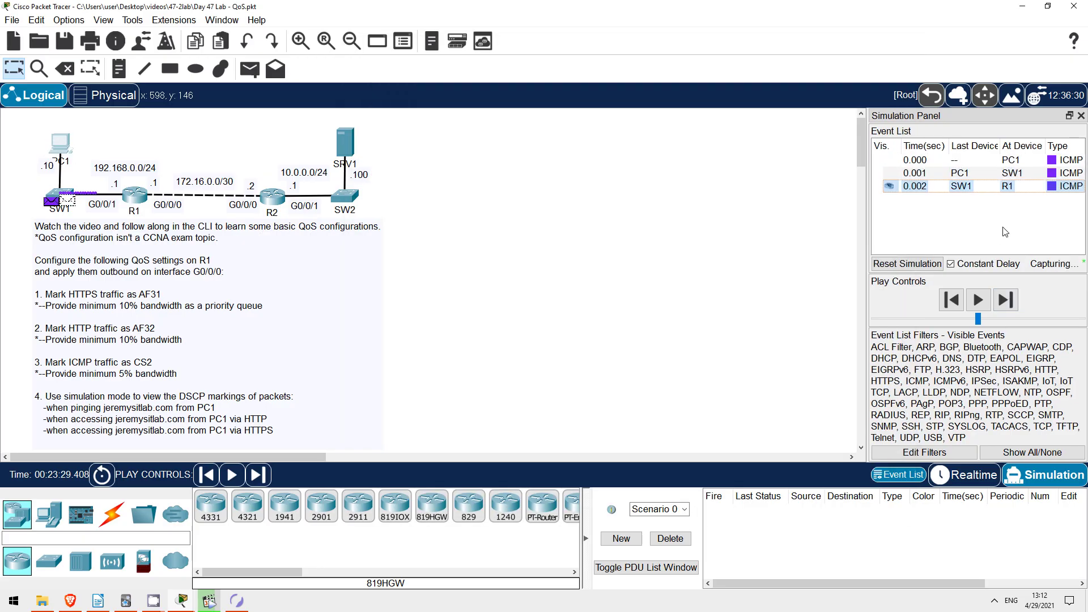
Step: Check the ping packet at R1: inbound DSCP 0x00, outbound DSCP 0x10
{"action": "left_click", "coordinate": [1063, 187]}
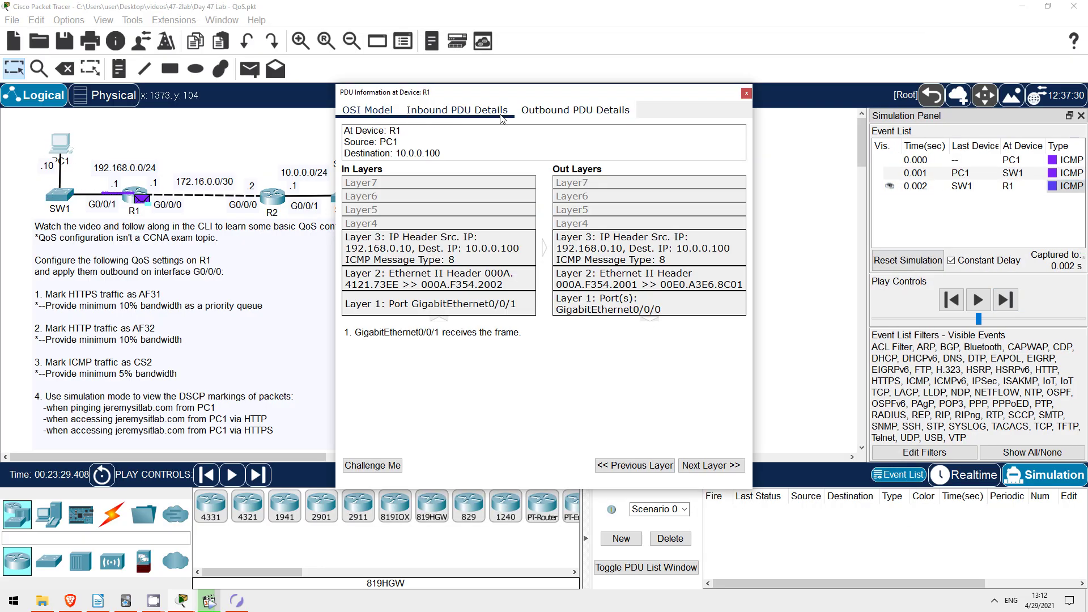
{"action": "left_click", "coordinate": [465, 113]}
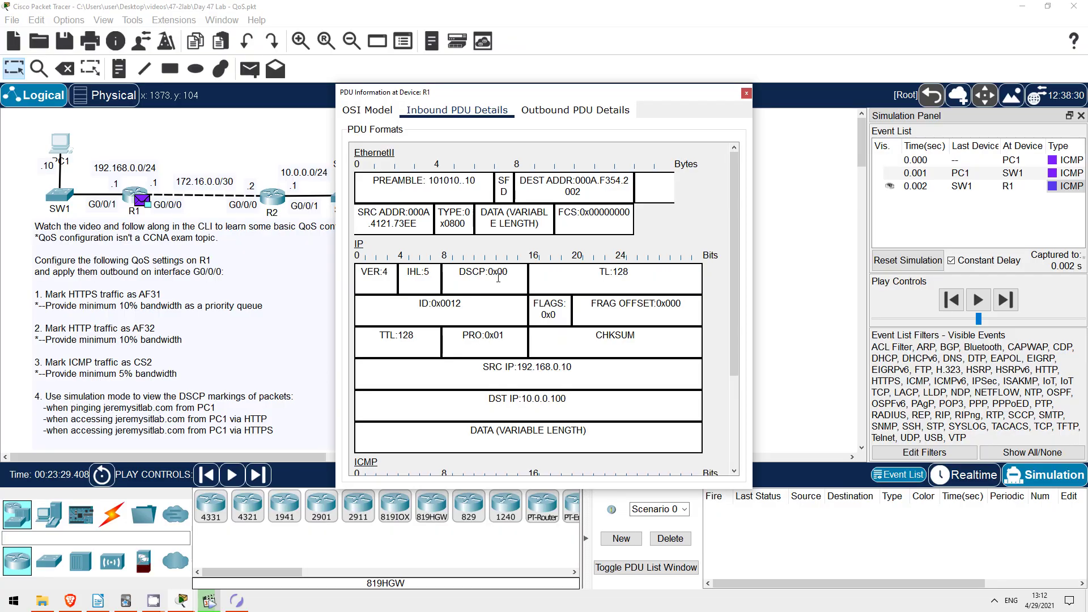
{"action": "left_click_drag", "start_coordinate": [497, 270], "coordinate": [513, 271]}
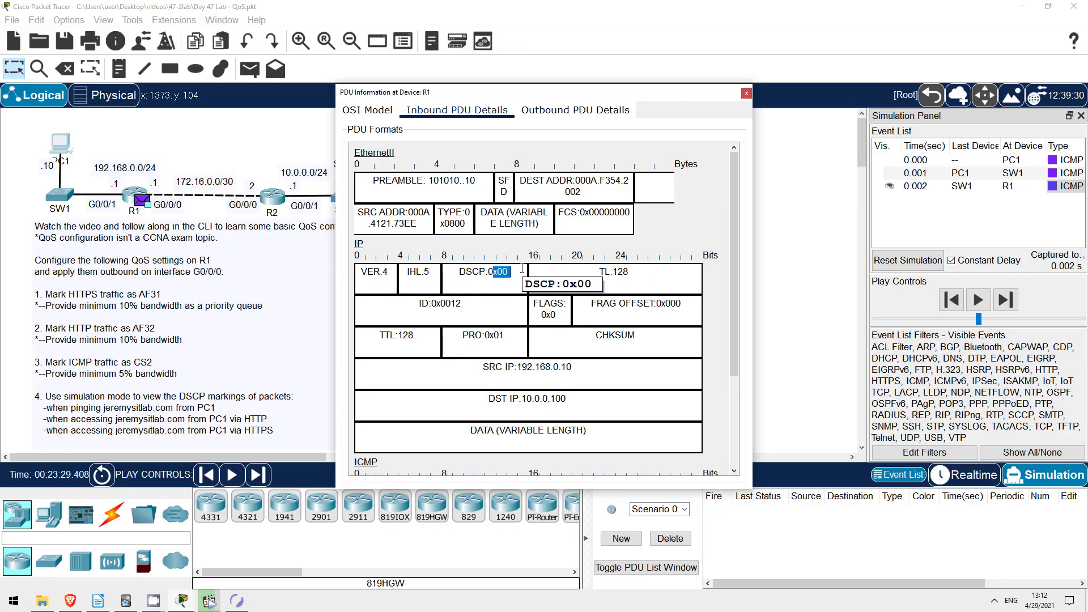
{"action": "left_click", "coordinate": [558, 112]}
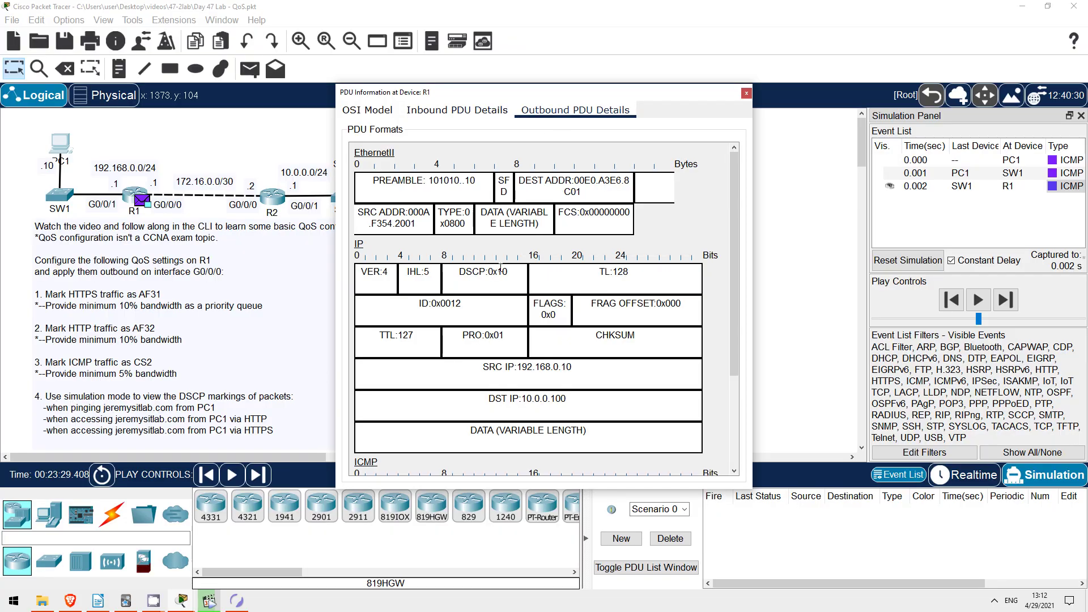
{"action": "left_click_drag", "start_coordinate": [499, 273], "coordinate": [547, 271]}
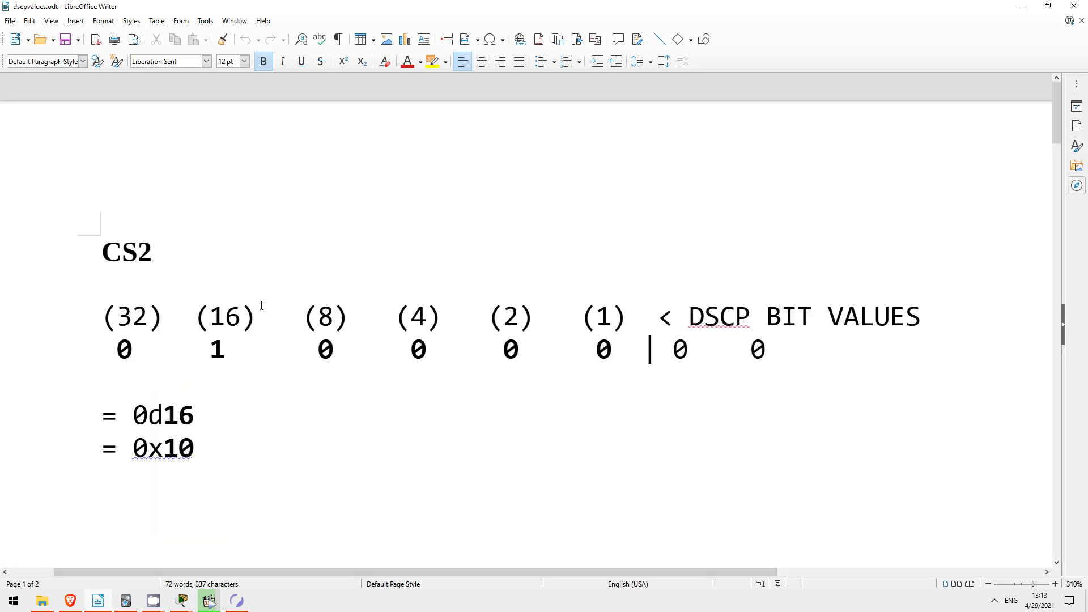
{"action": "scroll", "coordinate": [359, 310], "scroll_direction": "down", "scroll_amount": 3}
{"action": "scroll", "coordinate": [360, 306], "scroll_direction": "up", "scroll_amount": 1}
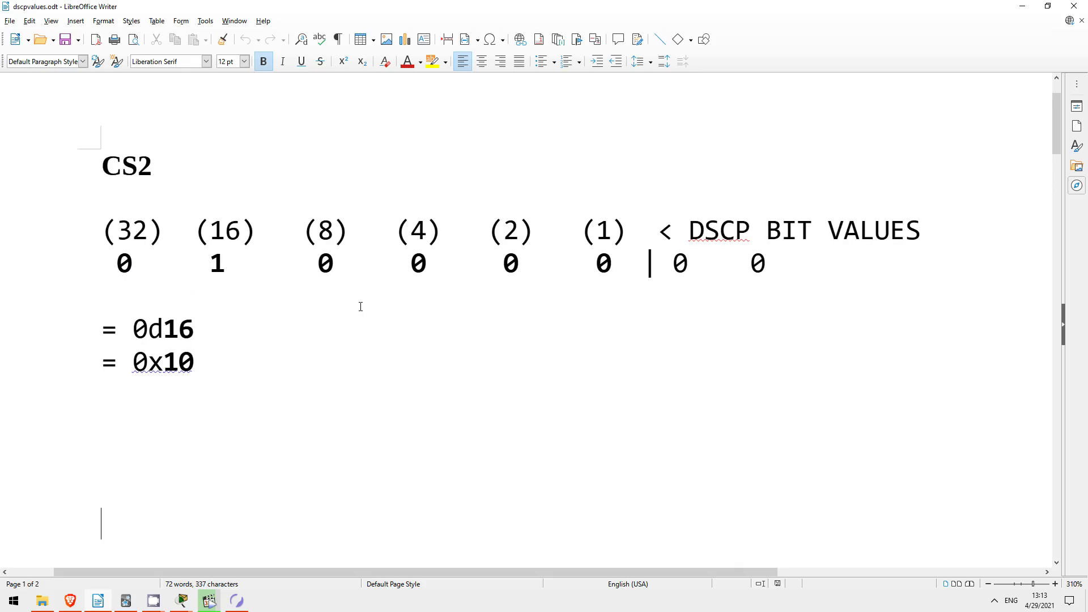
Step: Highlight the CS2 bits 010000 and their converted DSCP value in dscpvalues.odt
{"action": "left_click_drag", "start_coordinate": [124, 263], "coordinate": [622, 275]}
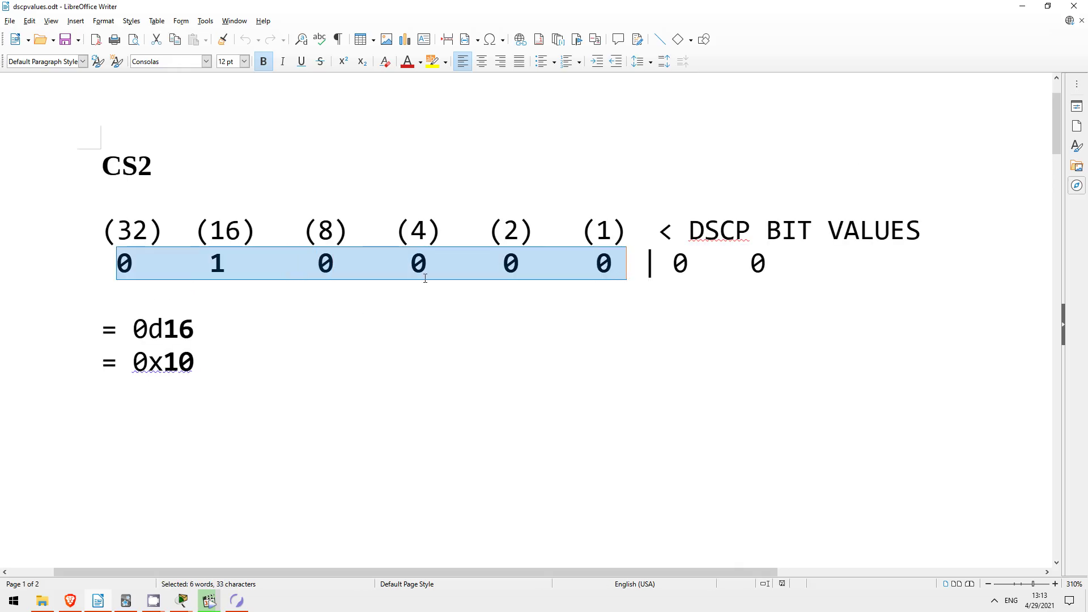
{"action": "mouse_move", "coordinate": [164, 332]}
{"action": "left_mouse_down"}
{"action": "mouse_move", "coordinate": [196, 333]}
{"action": "mouse_move", "coordinate": [217, 365]}
{"action": "left_mouse_up"}
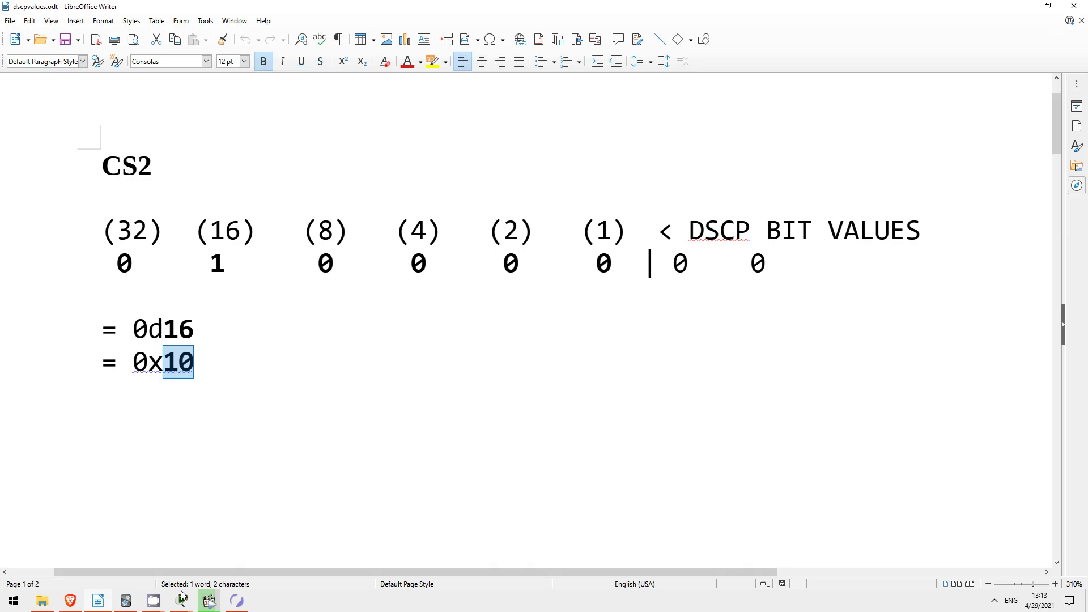
Step: Close the packet details in Packet Tracer and return to realtime mode
{"action": "left_click", "coordinate": [178, 542]}
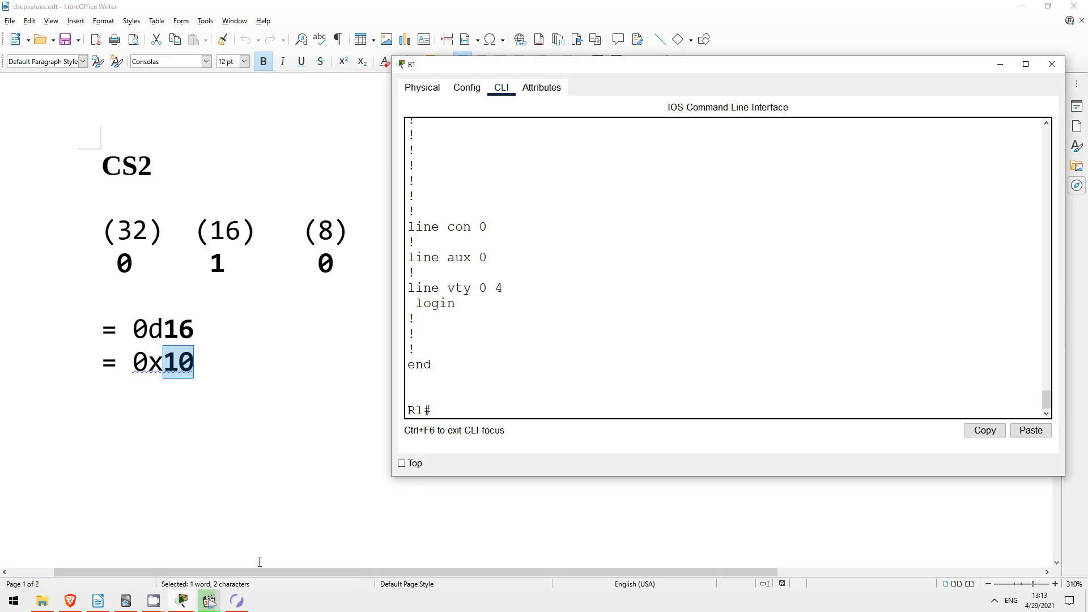
{"action": "mouse_move", "coordinate": [180, 601]}
{"action": "left_click", "coordinate": [81, 548]}
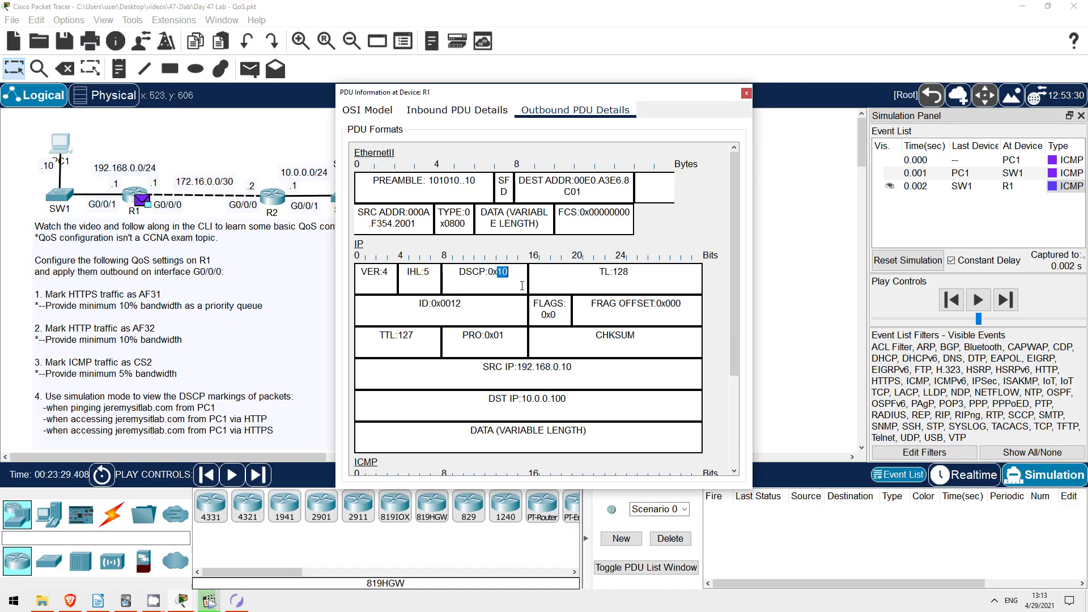
{"action": "left_click", "coordinate": [747, 93]}
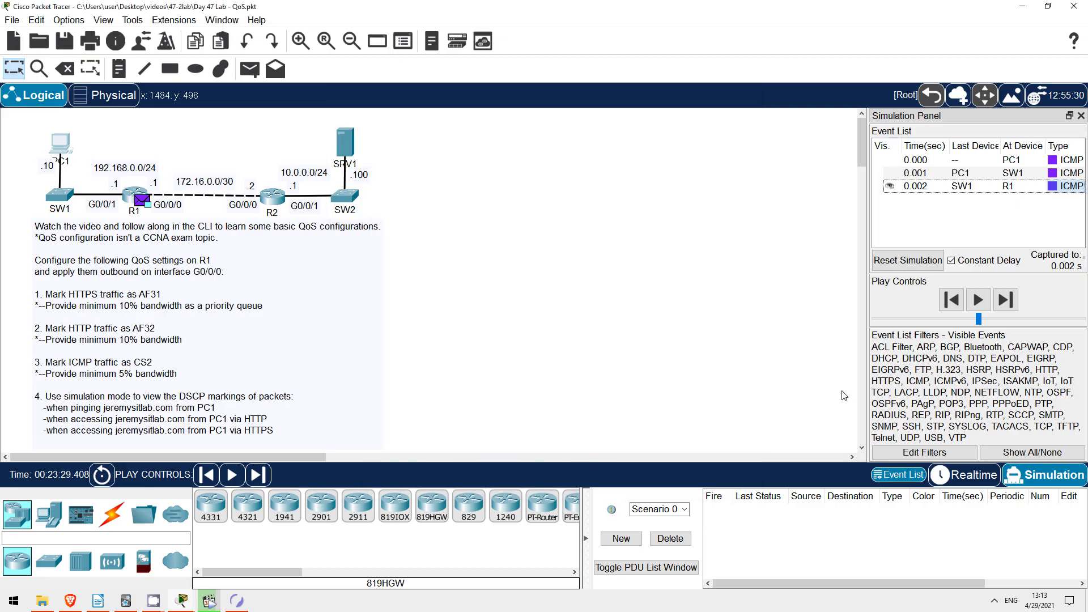
{"action": "left_click", "coordinate": [965, 474]}
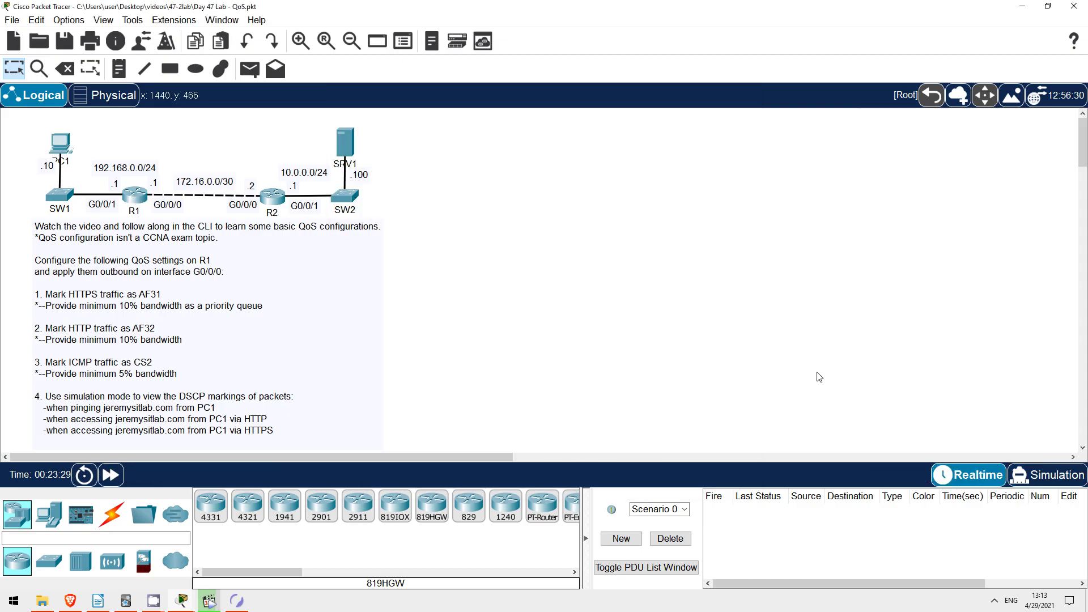
Step: Close PC1's Command Prompt and open its Web Browser, ready for the address
{"action": "left_click", "coordinate": [59, 143]}
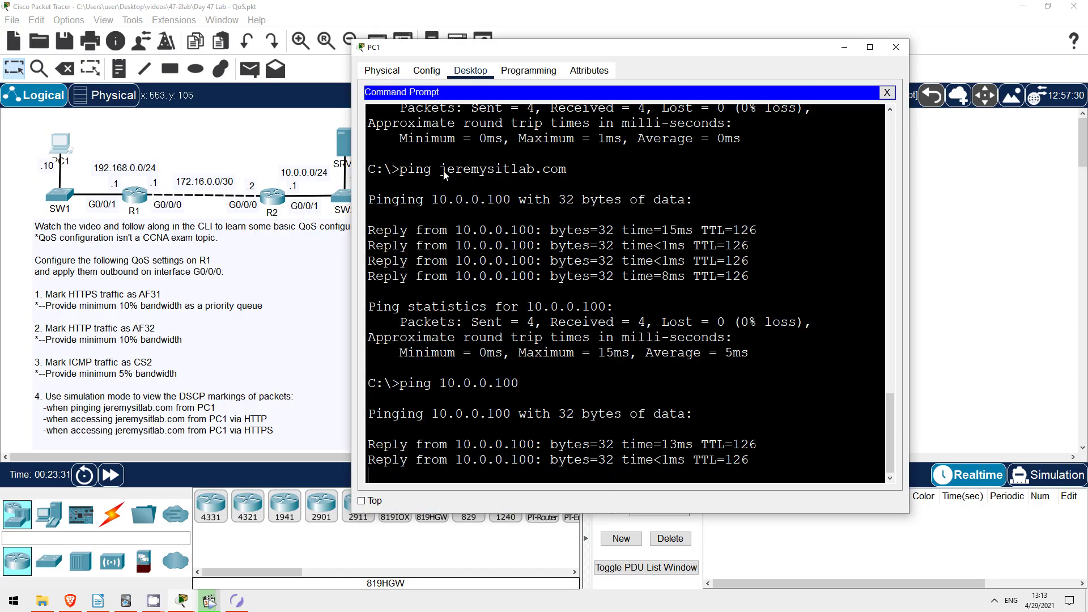
{"action": "left_click", "coordinate": [888, 92]}
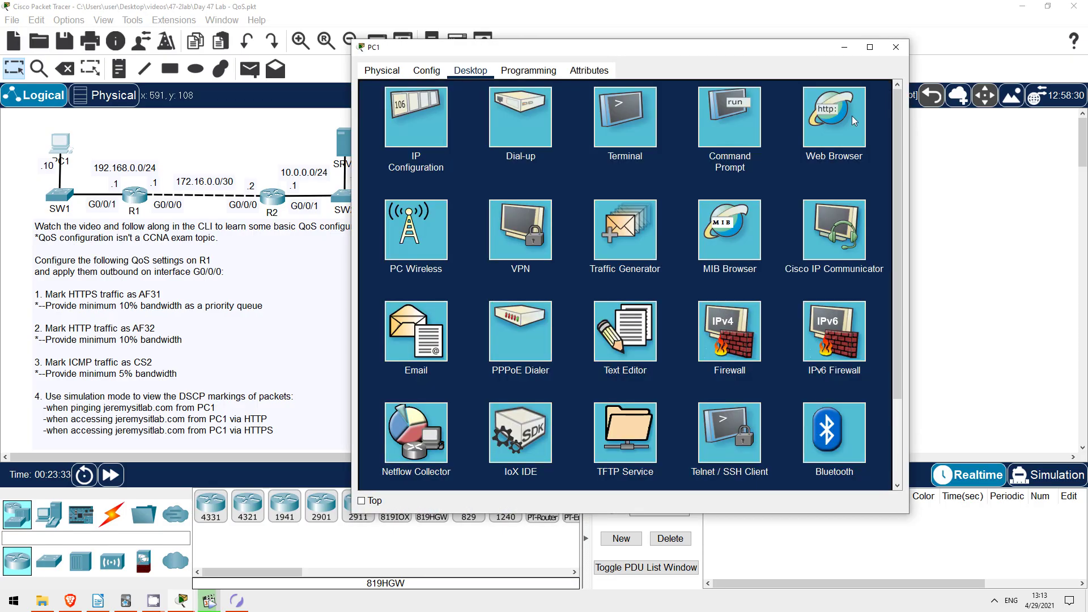
{"action": "left_click", "coordinate": [839, 122]}
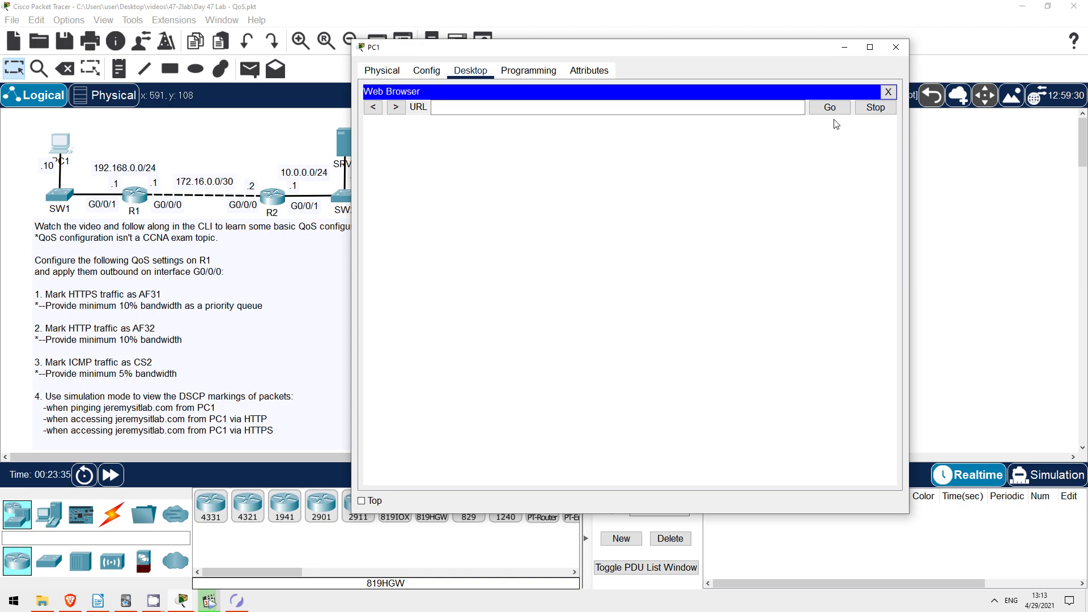
{"action": "left_click", "coordinate": [589, 107]}
{"action": "type", "text": "http"}
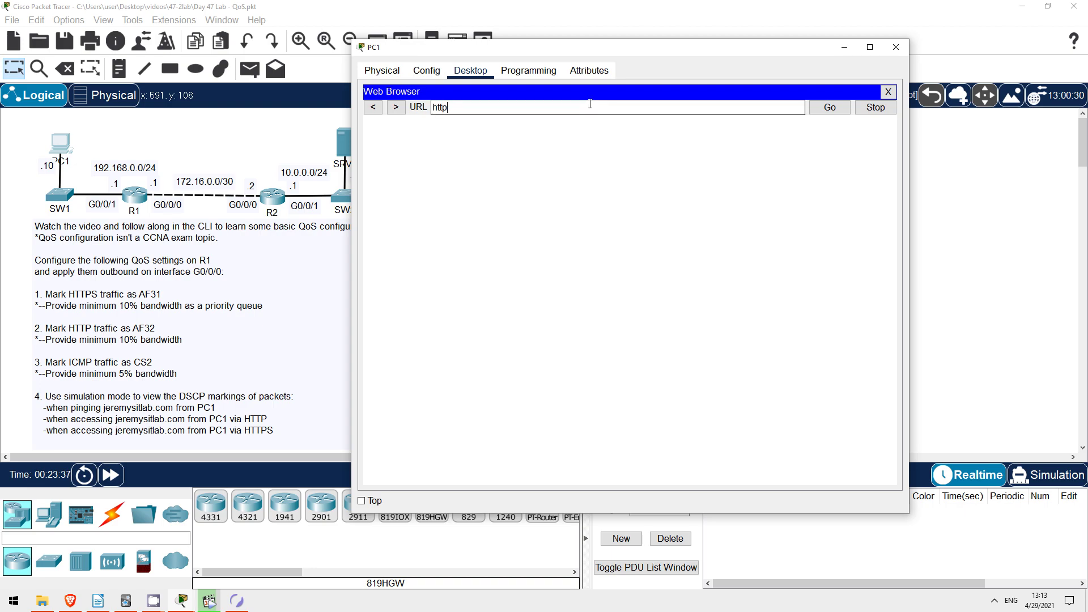
{"action": "type", "text": "://10"}
{"action": "type", "text": ".0.0.100"}
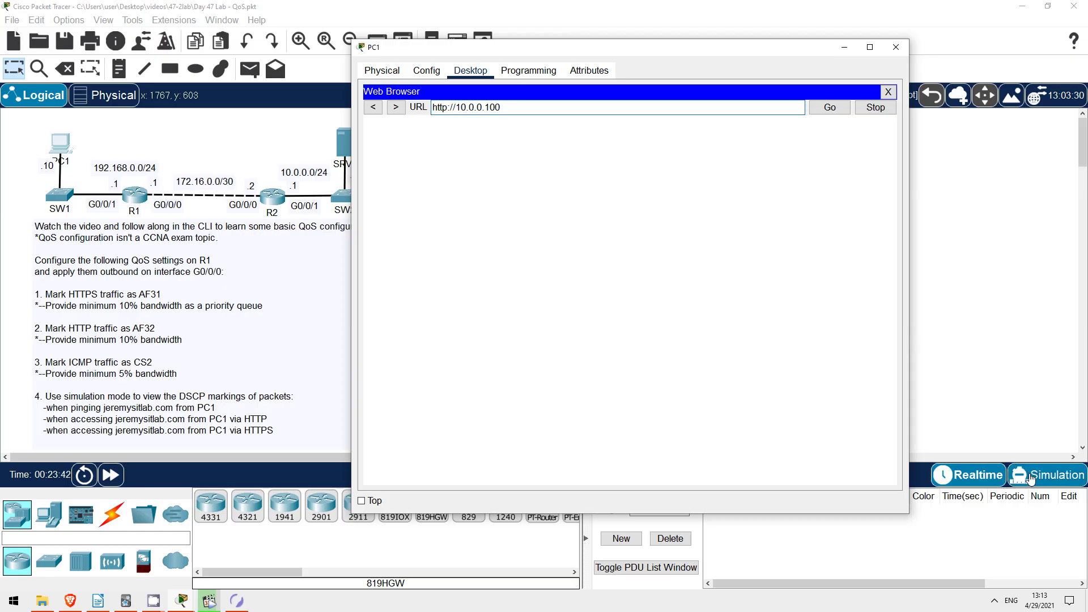
Step: Send PC1's web page request to the server in simulation mode
{"action": "left_click", "coordinate": [1031, 479]}
{"action": "left_click", "coordinate": [63, 146]}
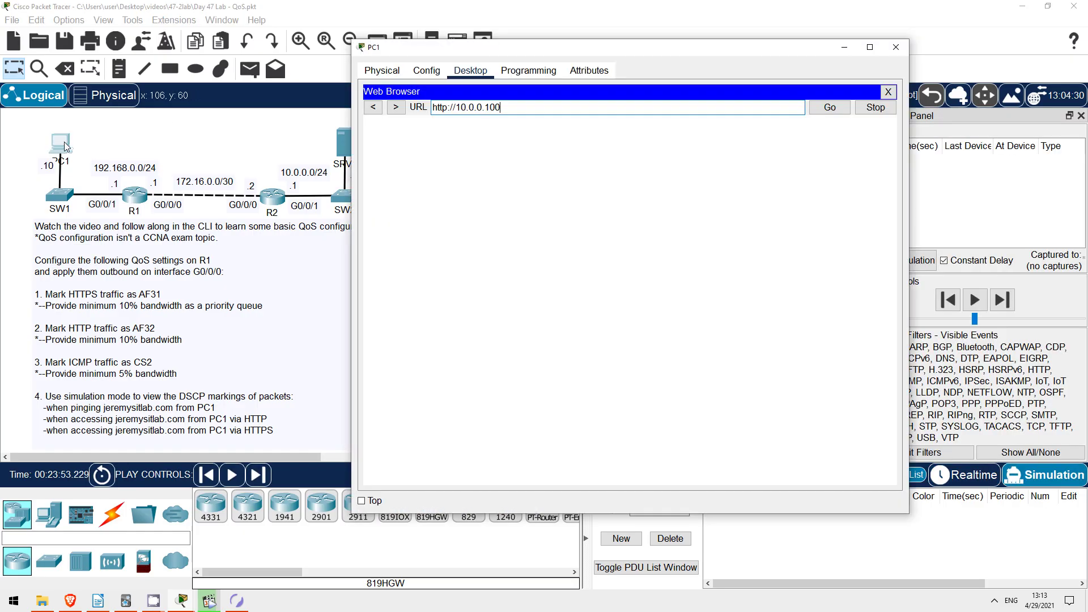
{"action": "left_click", "coordinate": [847, 111]}
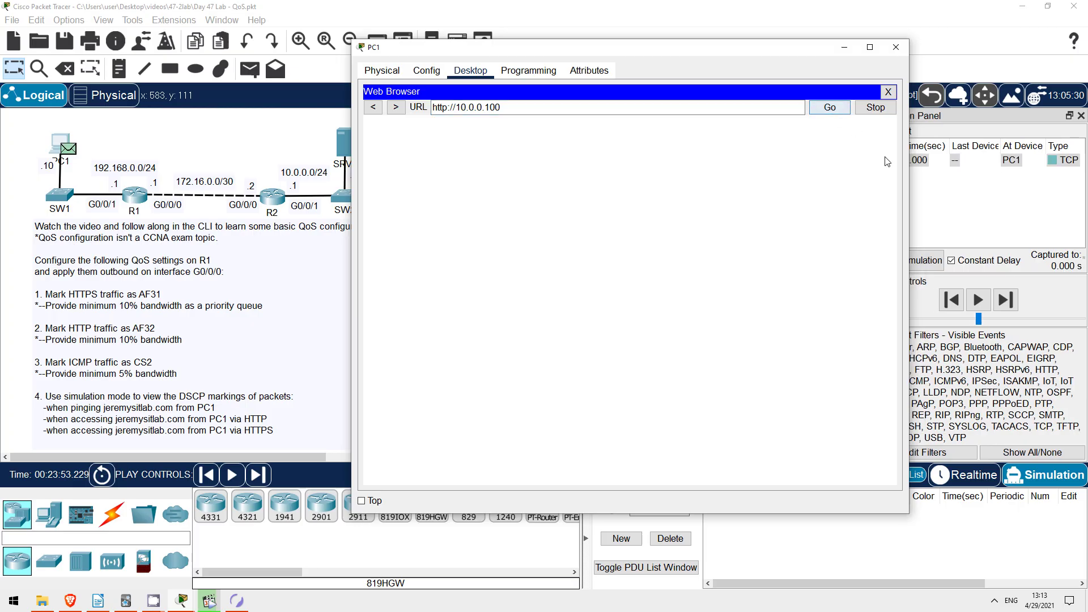
Step: Forward the TCP packet to R1 and compare inbound DSCP 0x00 with outbound 0x1c
{"action": "left_click", "coordinate": [1045, 298]}
{"action": "left_click", "coordinate": [1006, 299]}
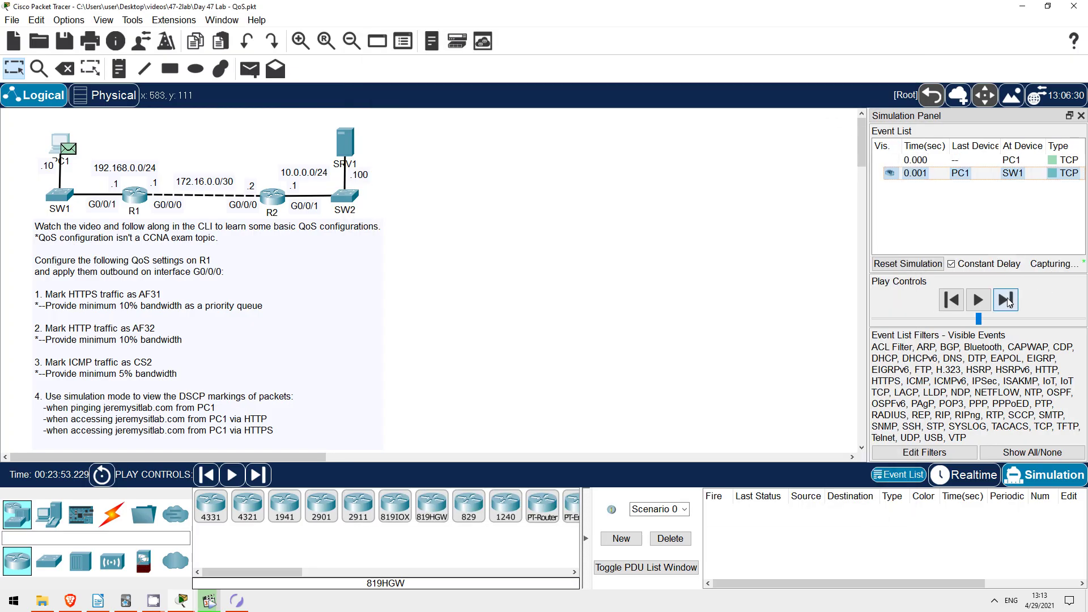
{"action": "left_click", "coordinate": [1006, 299]}
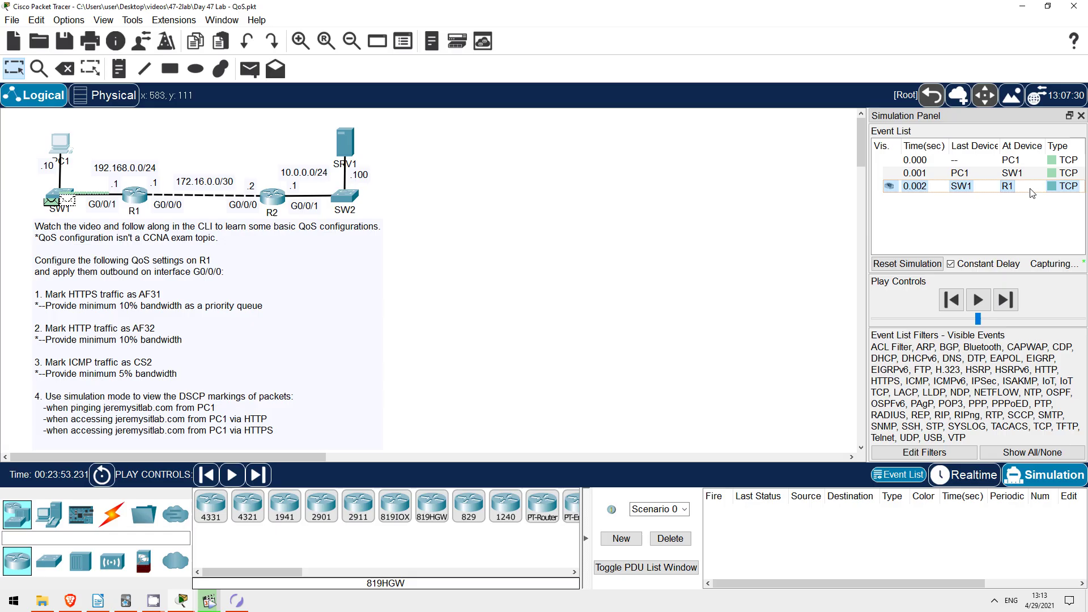
{"action": "left_click", "coordinate": [1062, 186]}
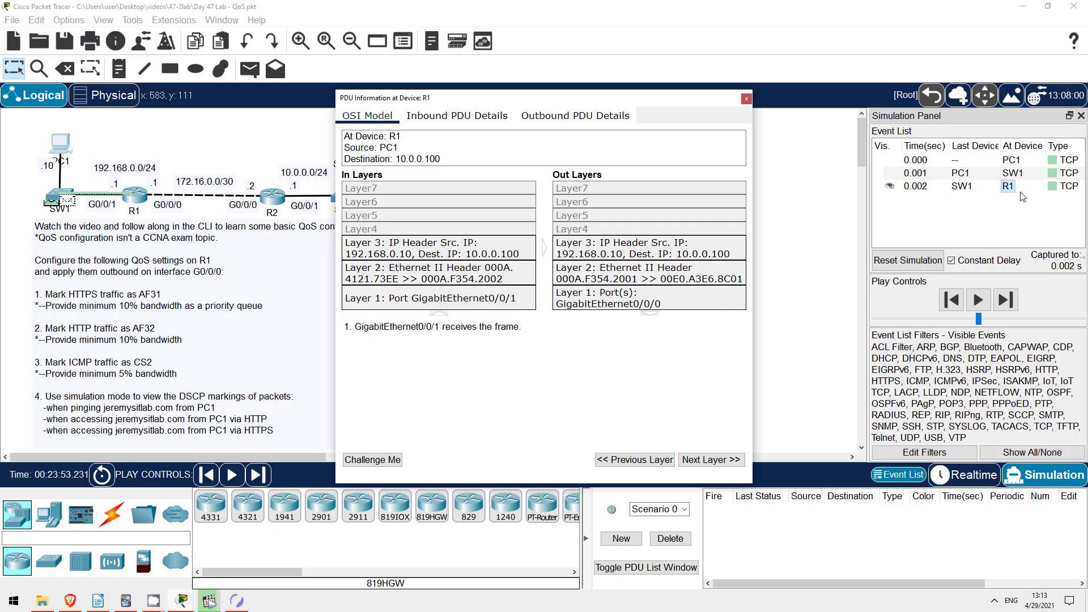
{"action": "left_click", "coordinate": [455, 117]}
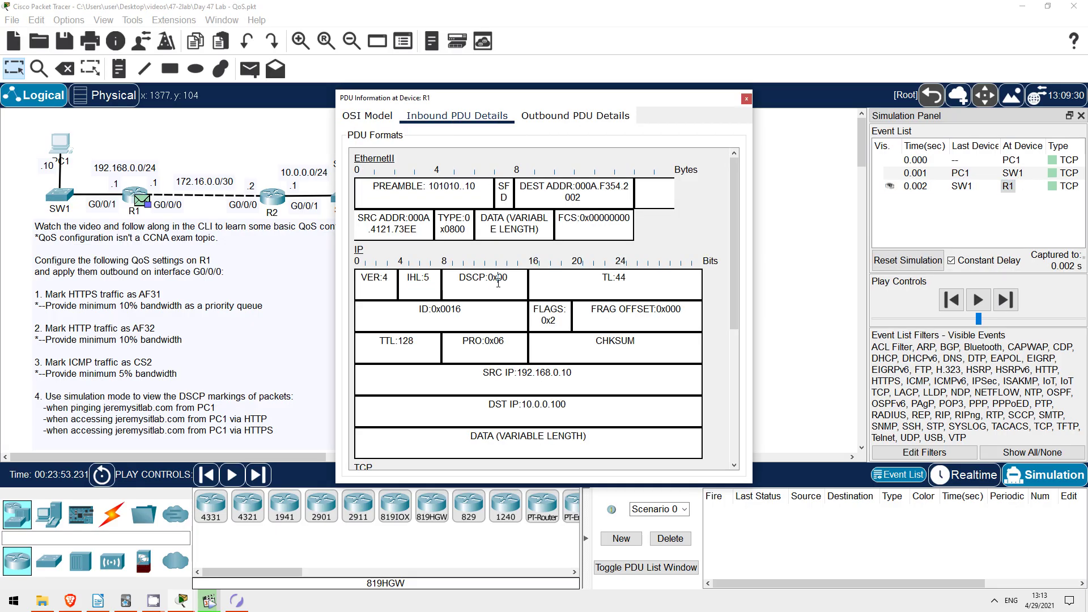
{"action": "left_click_drag", "start_coordinate": [499, 281], "coordinate": [510, 278]}
{"action": "left_click", "coordinate": [575, 116]}
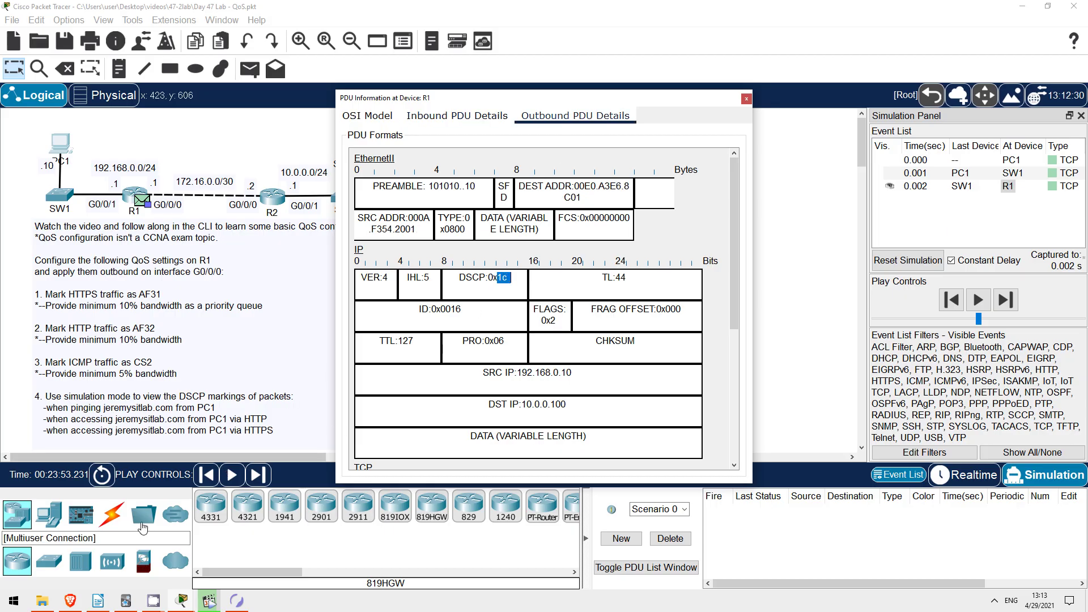
{"action": "left_click", "coordinate": [98, 601]}
{"action": "scroll", "coordinate": [274, 358], "scroll_direction": "up", "scroll_amount": 5}
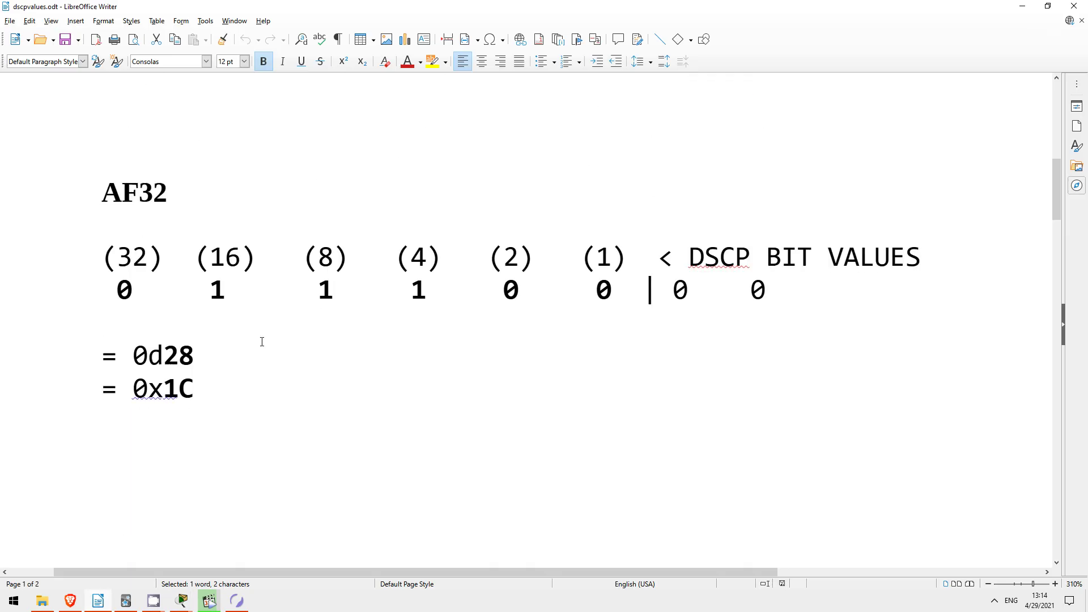
Step: Highlight AF32 bits 011100, weights 16, 8 and 4, decimal 28 and hex 1C
{"action": "left_click", "coordinate": [269, 367]}
{"action": "left_click_drag", "start_coordinate": [120, 304], "coordinate": [616, 298]}
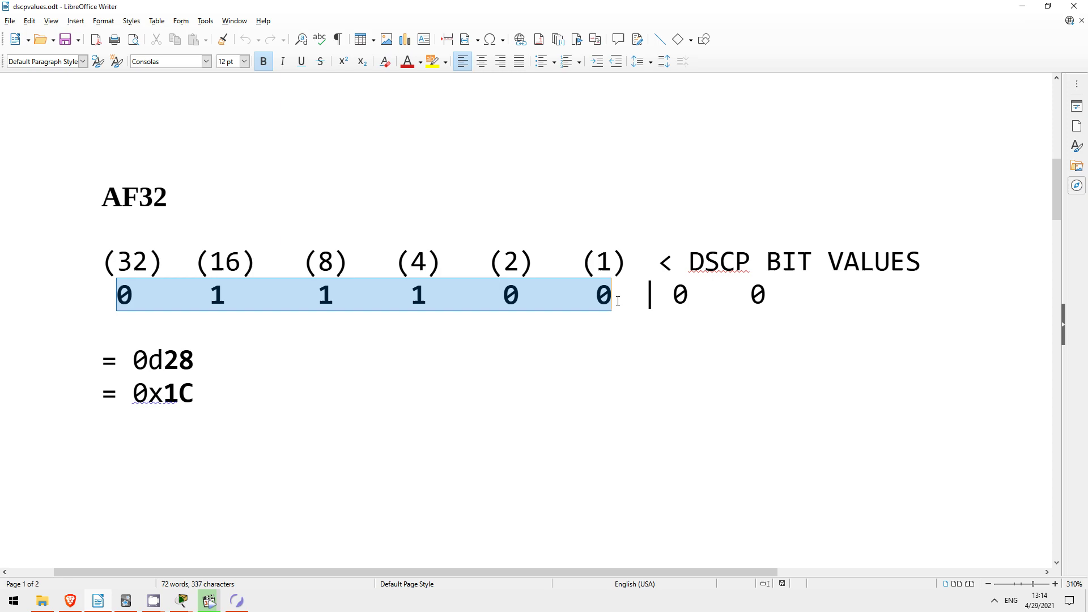
{"action": "left_click_drag", "start_coordinate": [164, 360], "coordinate": [195, 363]}
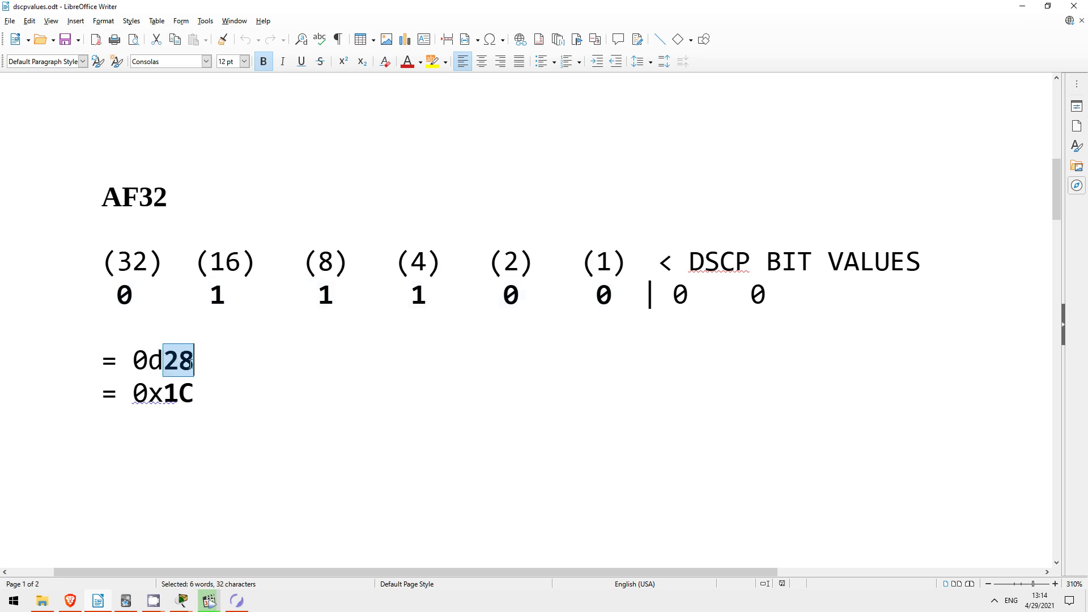
{"action": "left_click_drag", "start_coordinate": [215, 265], "coordinate": [242, 265]}
{"action": "left_click_drag", "start_coordinate": [318, 266], "coordinate": [430, 266]}
{"action": "left_click_drag", "start_coordinate": [166, 392], "coordinate": [194, 392]}
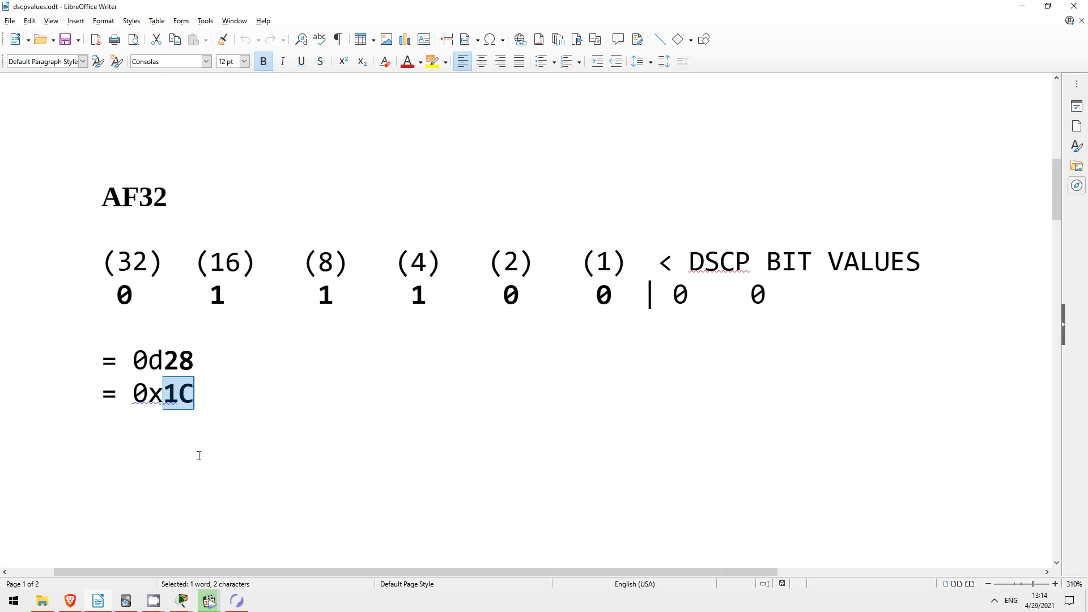
{"action": "mouse_move", "coordinate": [182, 601]}
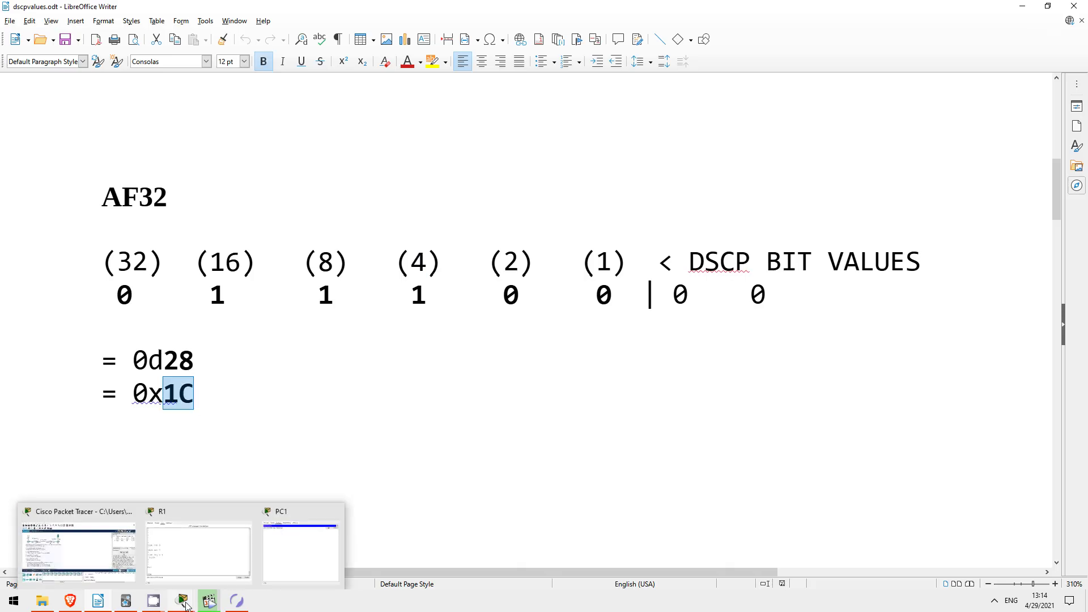
{"action": "left_click", "coordinate": [93, 556]}
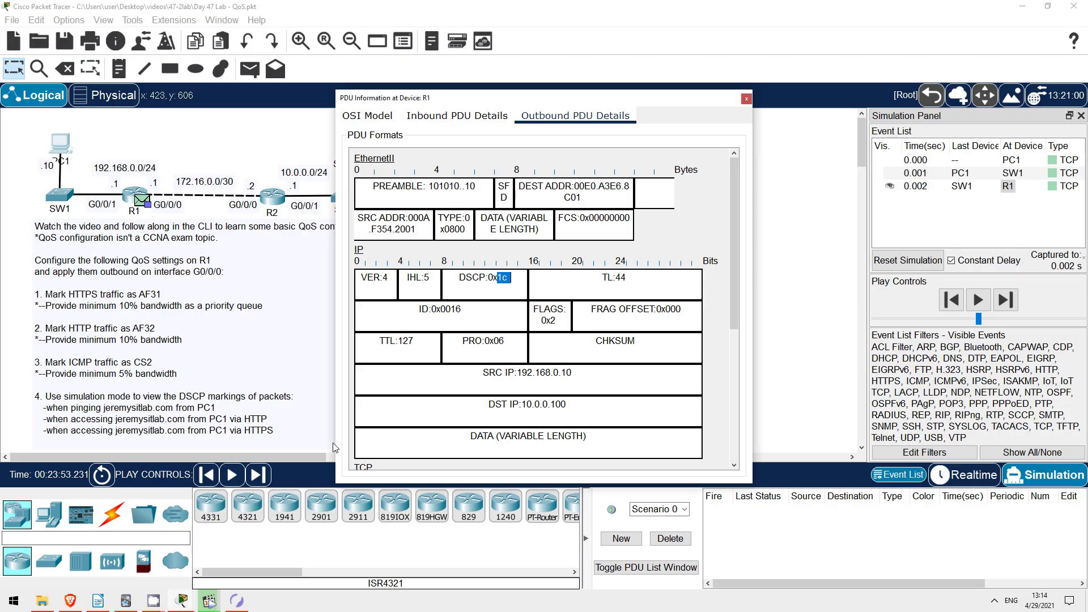
{"action": "left_click", "coordinate": [751, 95]}
{"action": "left_click", "coordinate": [957, 475]}
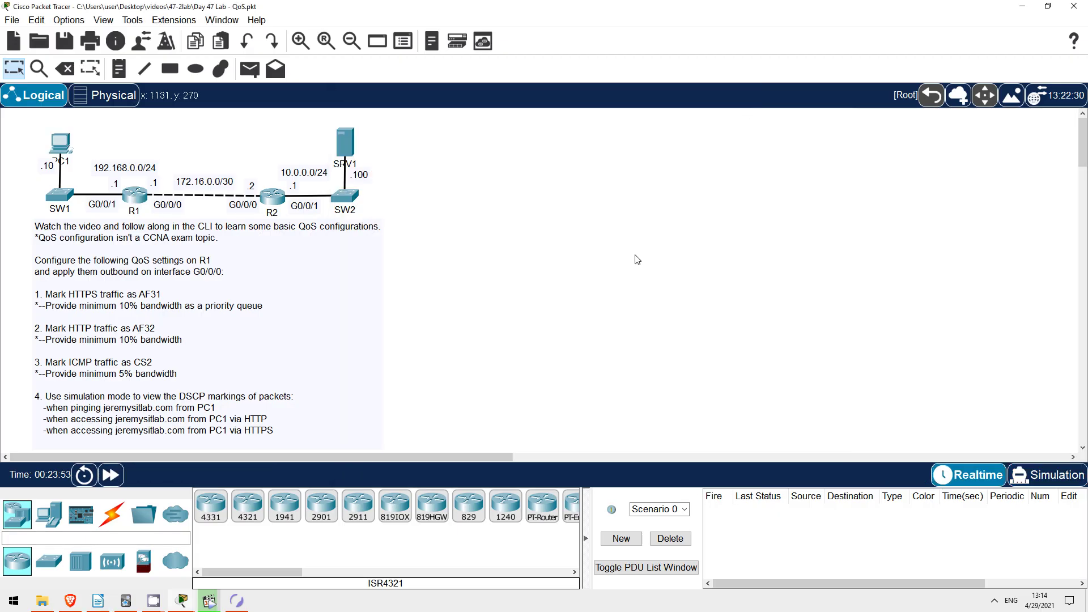
{"action": "left_click", "coordinate": [61, 144]}
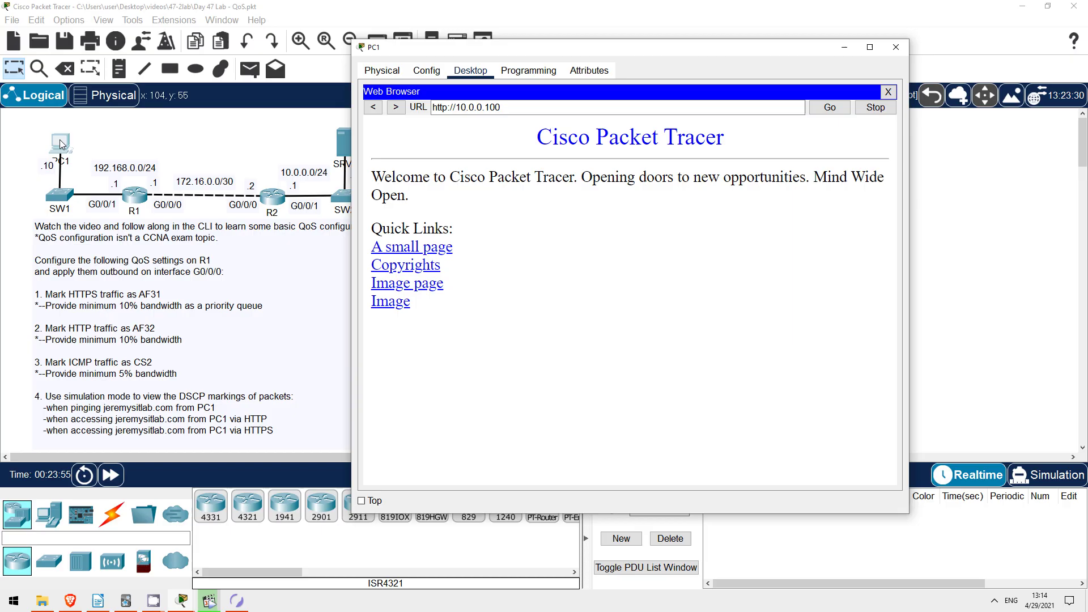
{"action": "left_click", "coordinate": [443, 105]}
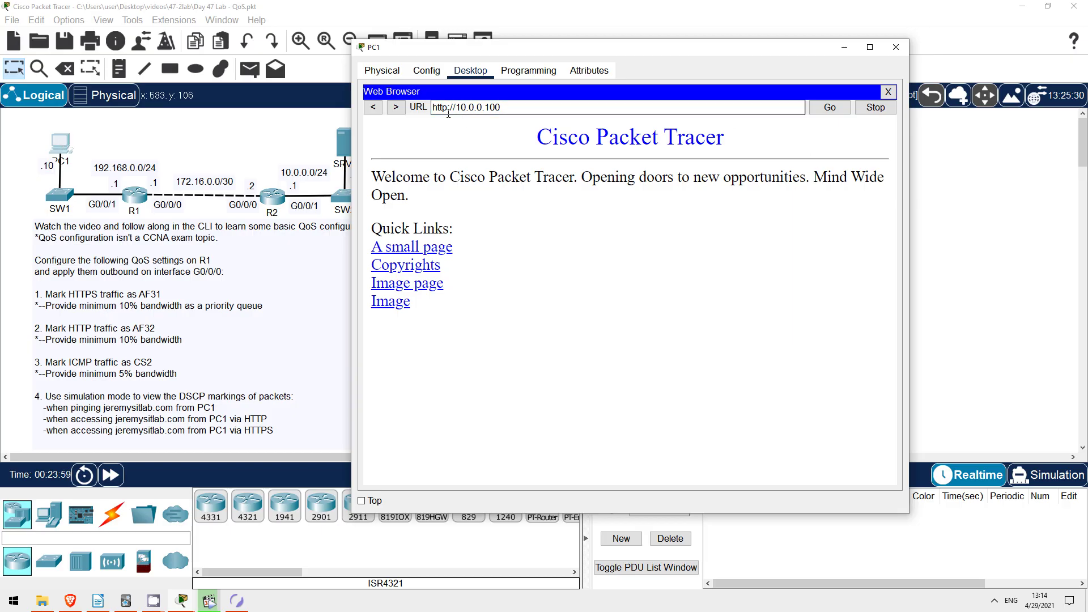
{"action": "type", "text": "s"}
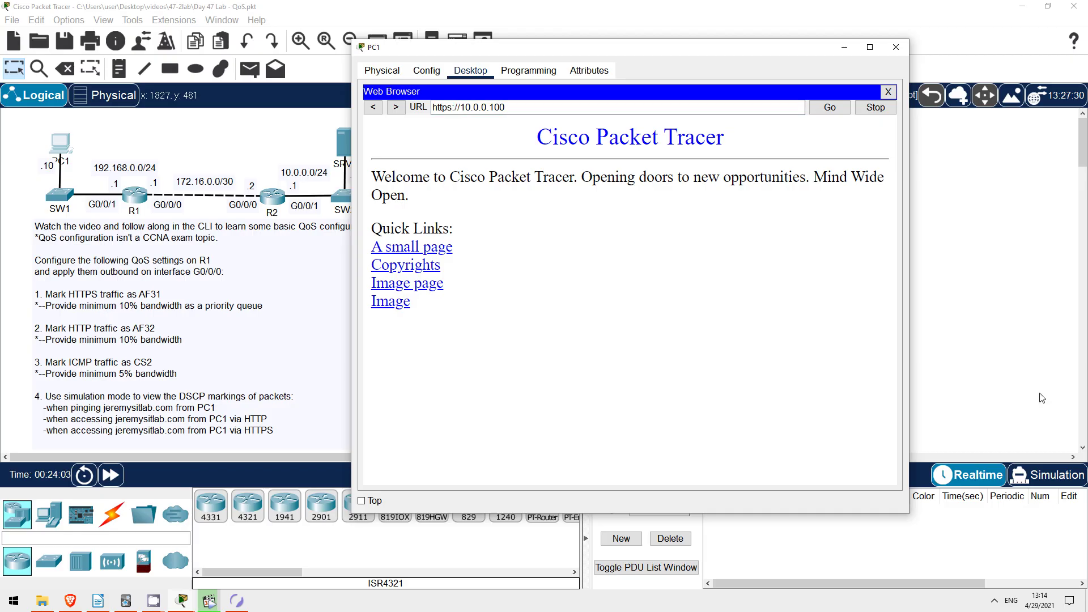
{"action": "left_click", "coordinate": [1051, 475]}
{"action": "left_click", "coordinate": [57, 146]}
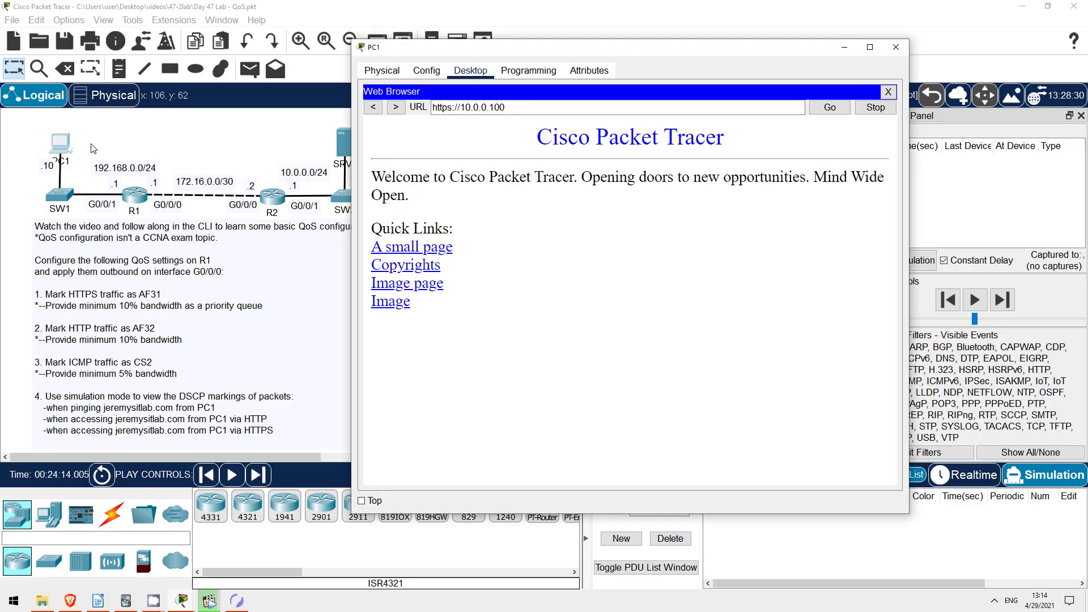
{"action": "left_click", "coordinate": [829, 107]}
Step: Forward the HTTPS packet to R1 and read DSCP 0x00 inbound and 0x1a outbound
{"action": "left_click", "coordinate": [795, 40]}
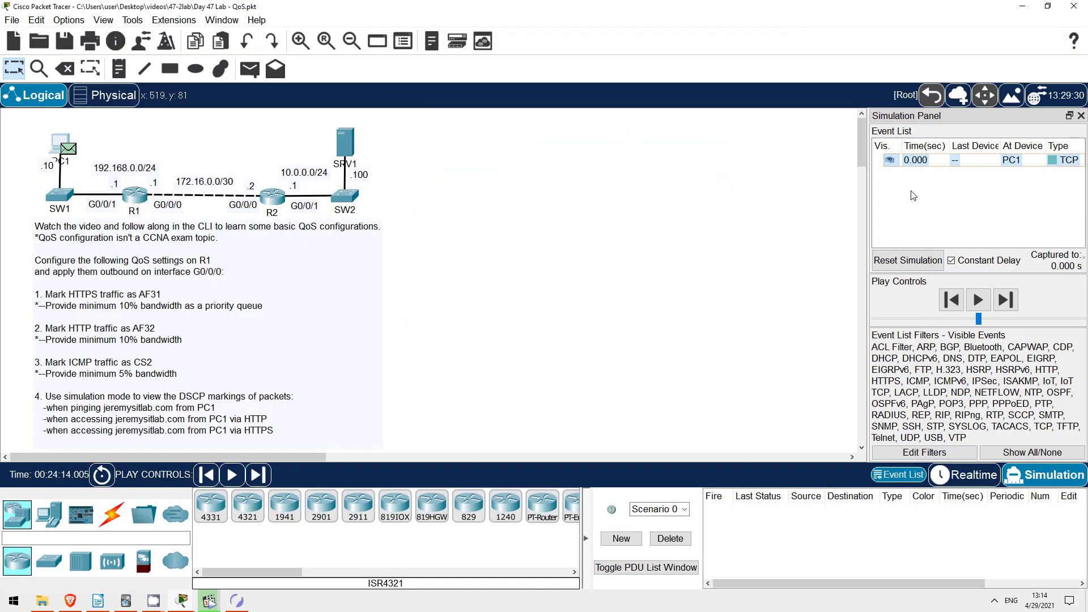
{"action": "left_click", "coordinate": [1006, 300]}
{"action": "left_click", "coordinate": [1006, 299]}
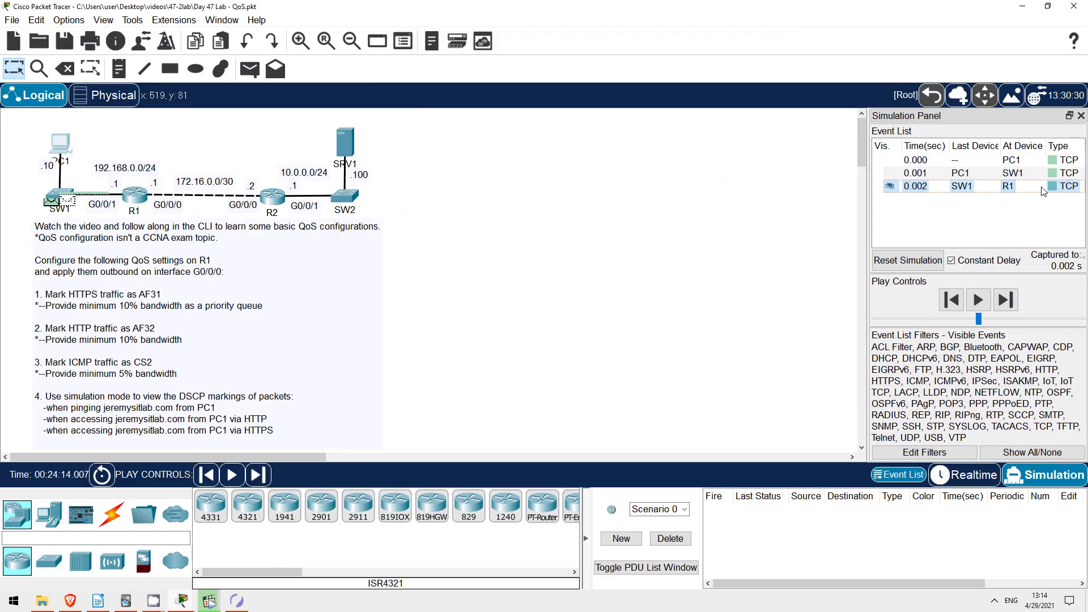
{"action": "left_click", "coordinate": [1052, 186]}
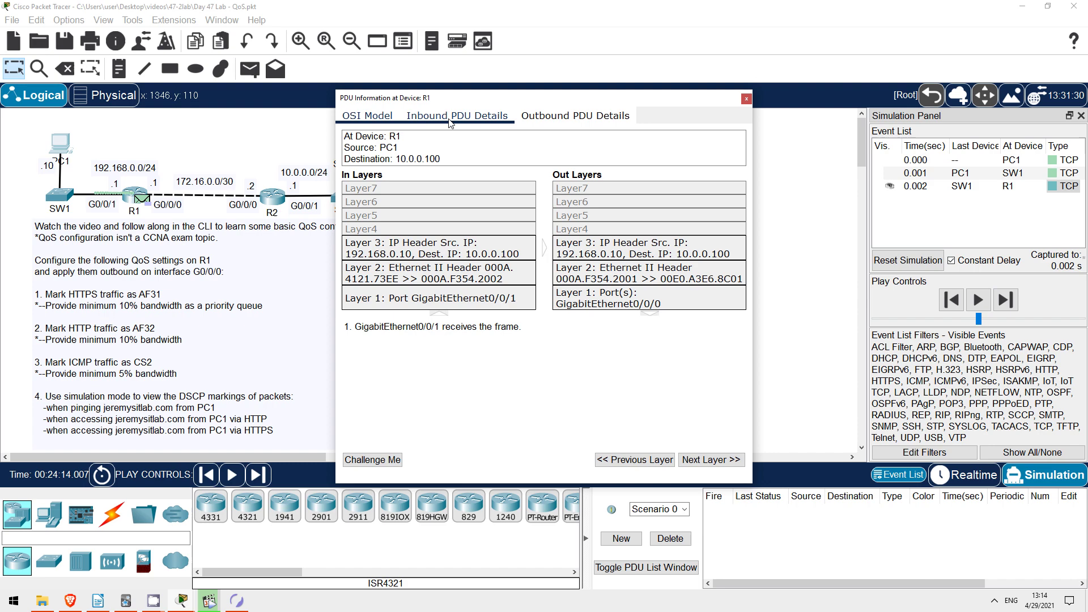
{"action": "left_click", "coordinate": [452, 119]}
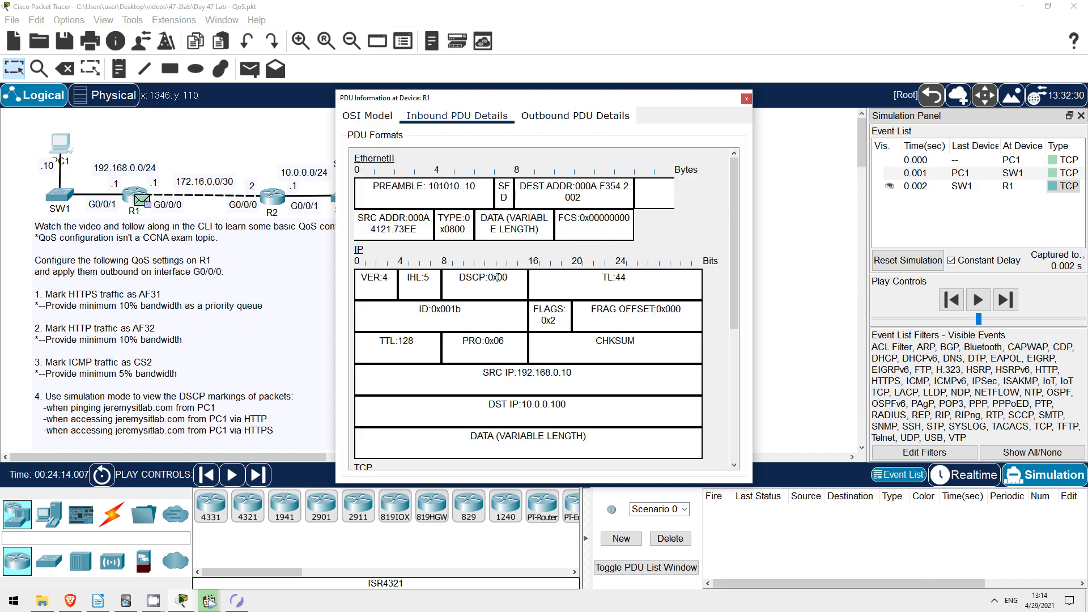
{"action": "left_click_drag", "start_coordinate": [498, 277], "coordinate": [509, 278]}
{"action": "left_click", "coordinate": [562, 116]}
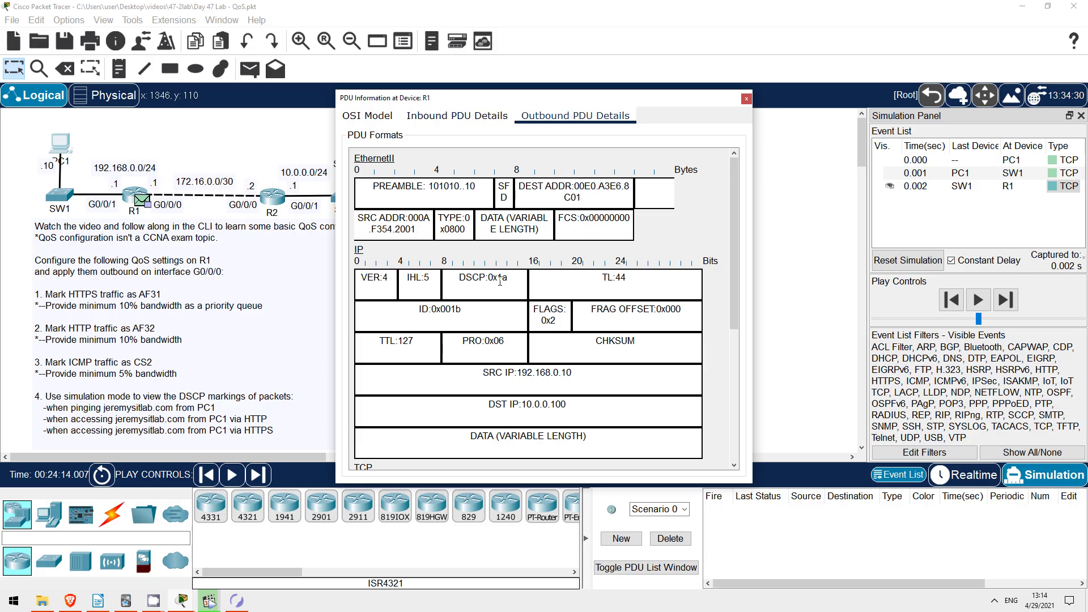
{"action": "left_click_drag", "start_coordinate": [497, 278], "coordinate": [513, 278]}
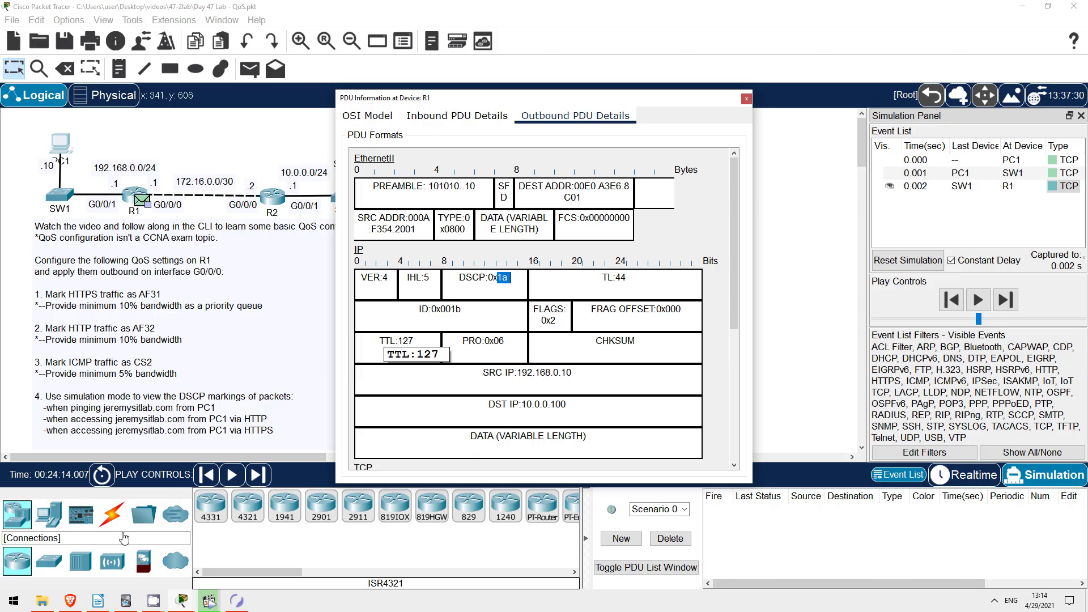
{"action": "left_click", "coordinate": [98, 600]}
{"action": "scroll", "coordinate": [297, 371], "scroll_direction": "down", "scroll_amount": 3}
{"action": "scroll", "coordinate": [297, 371], "scroll_direction": "down", "scroll_amount": 3}
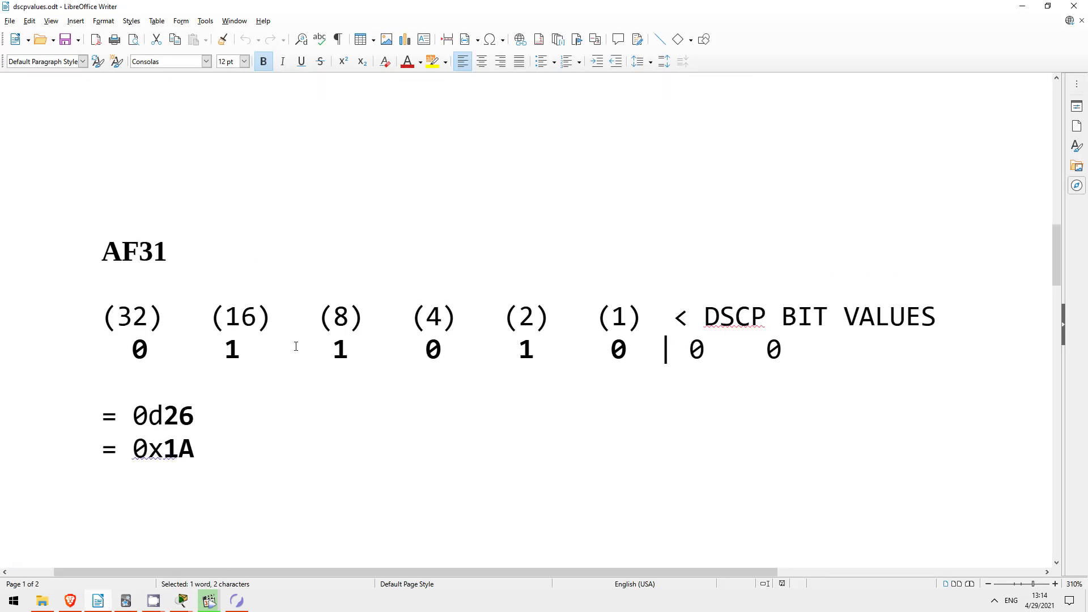
{"action": "scroll", "coordinate": [296, 346], "scroll_direction": "down", "scroll_amount": 1}
Step: Highlight AF31 bits 011010, weights 16, 8 and 2, decimal 26 and hex 1A
{"action": "left_click_drag", "start_coordinate": [122, 266], "coordinate": [637, 275]}
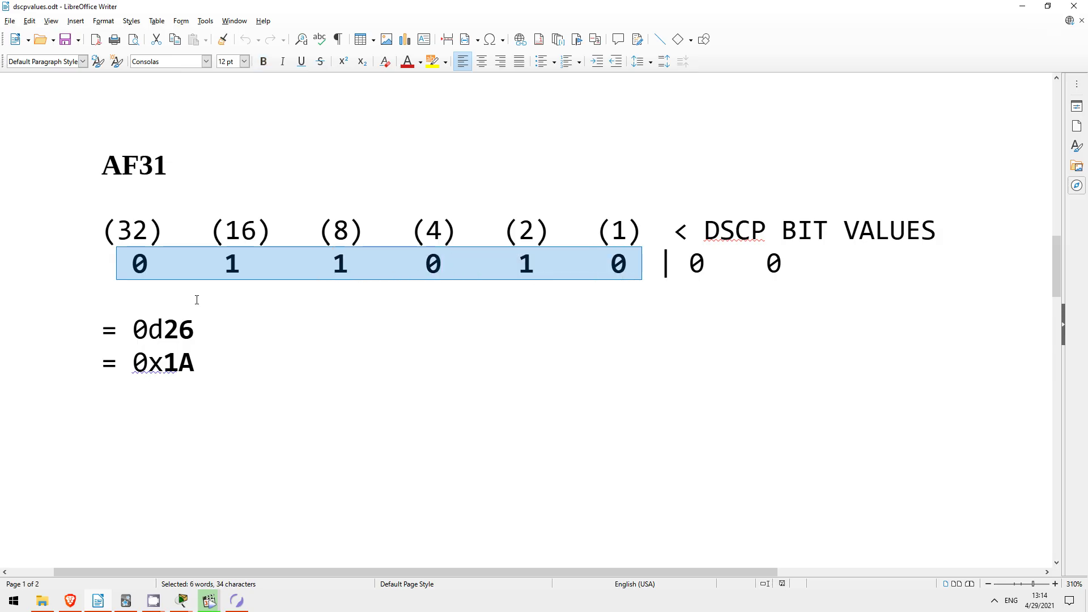
{"action": "left_click_drag", "start_coordinate": [163, 330], "coordinate": [195, 330]}
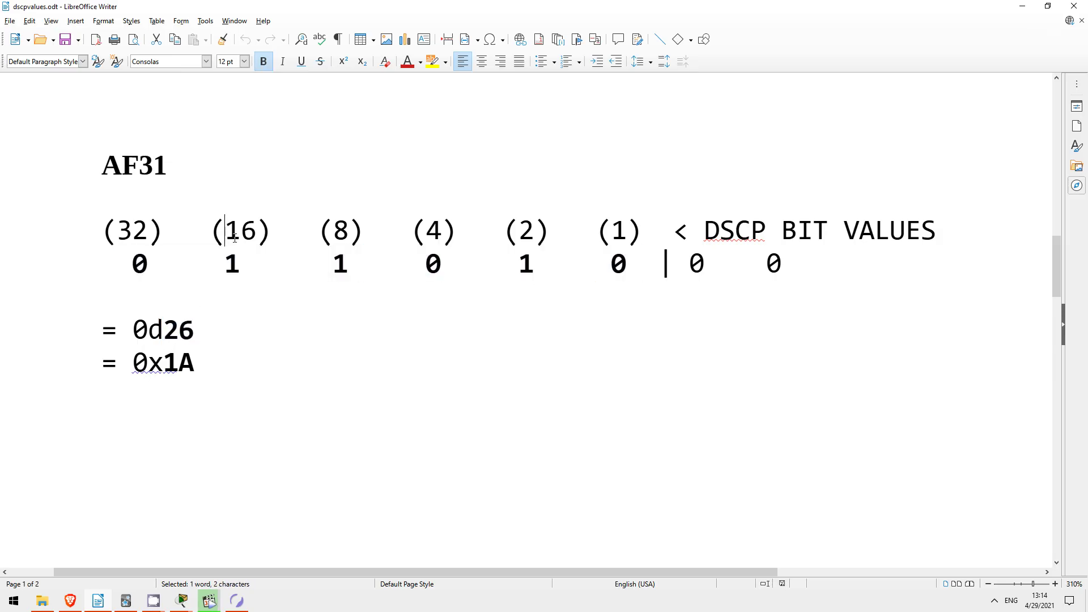
{"action": "left_click_drag", "start_coordinate": [224, 231], "coordinate": [257, 231]}
{"action": "left_click_drag", "start_coordinate": [332, 230], "coordinate": [350, 230]}
{"action": "left_click_drag", "start_coordinate": [518, 230], "coordinate": [535, 231]}
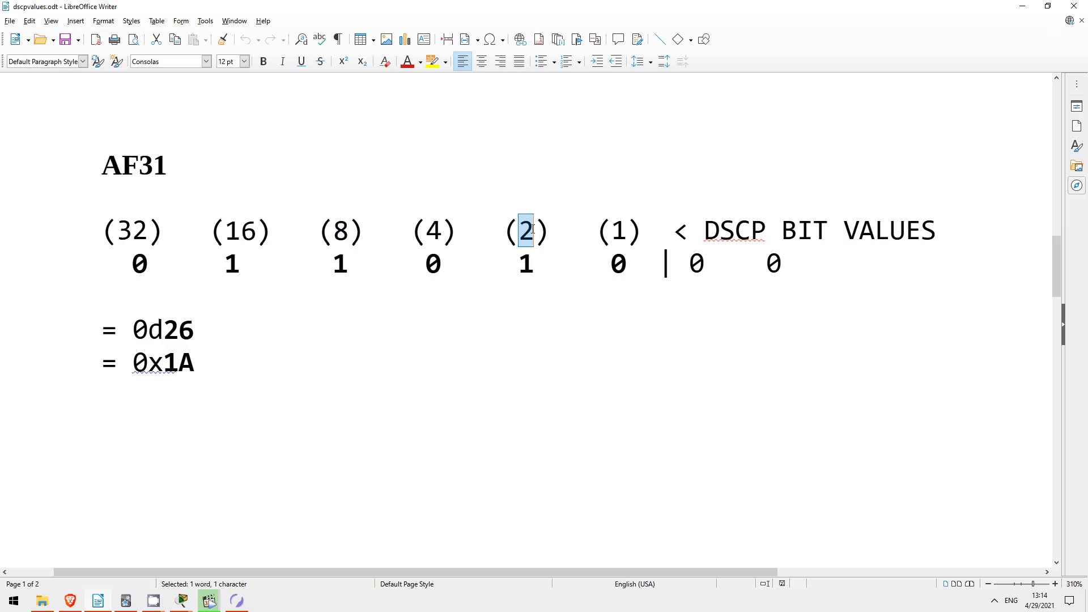
{"action": "left_click_drag", "start_coordinate": [162, 363], "coordinate": [196, 364]}
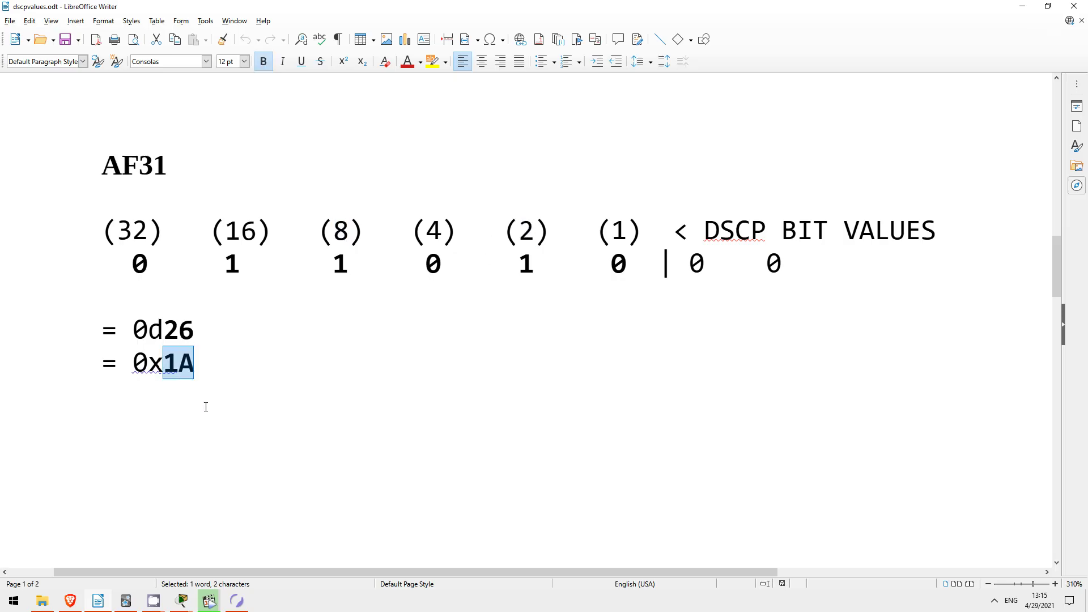
{"action": "left_click", "coordinate": [184, 602]}
{"action": "left_click", "coordinate": [79, 549]}
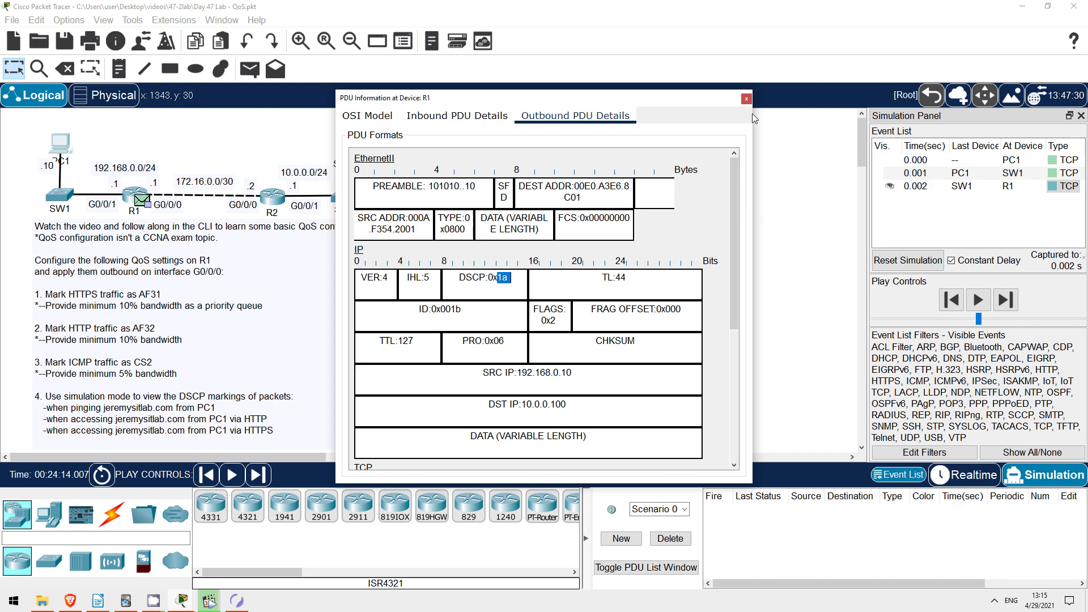
Step: Close the HTTPS packet's PDU details and put the network back in realtime mode
{"action": "left_click", "coordinate": [747, 98]}
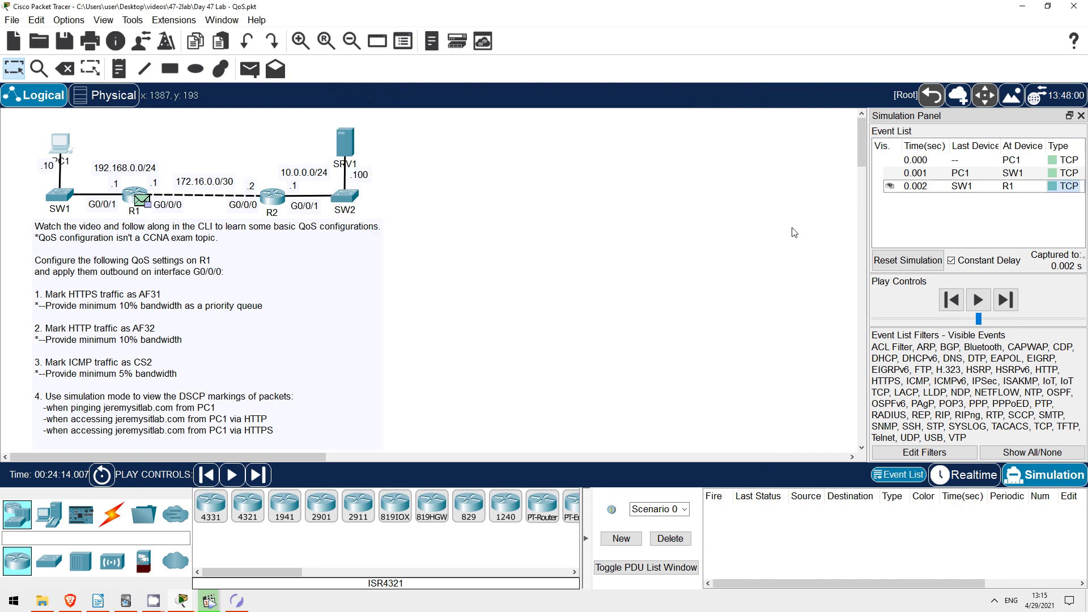
{"action": "left_click", "coordinate": [977, 477]}
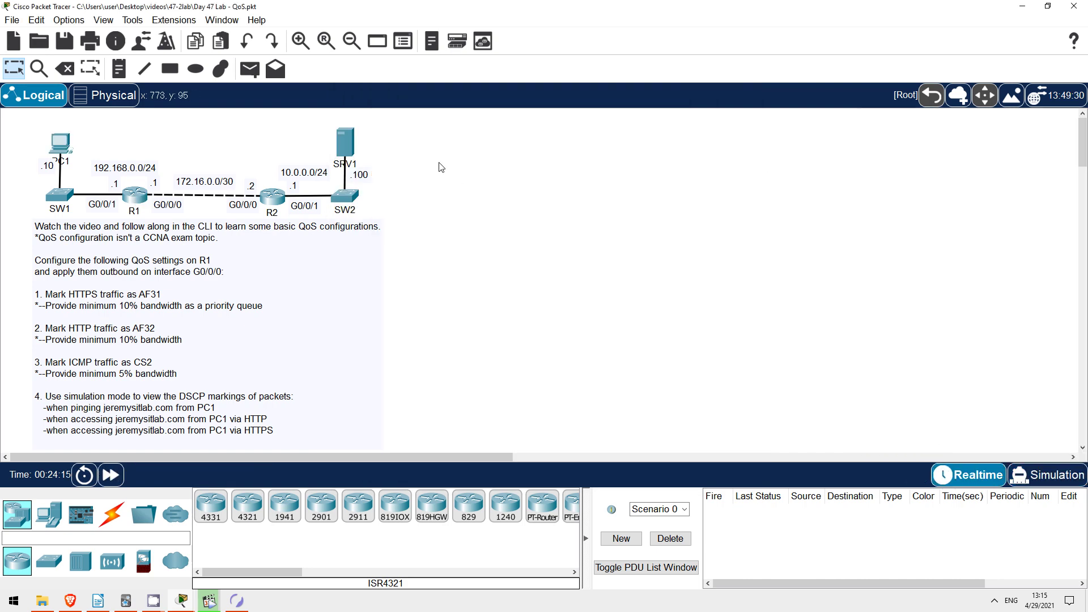